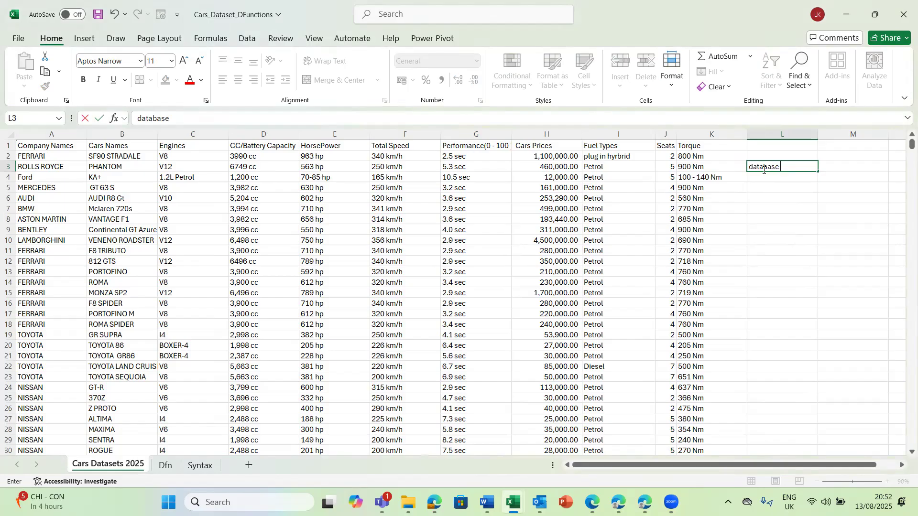
Complete the heading "database functions" in L3 and list DSUM and DAVERAGE in the two cells below it.
text(unctions)
key(Return)
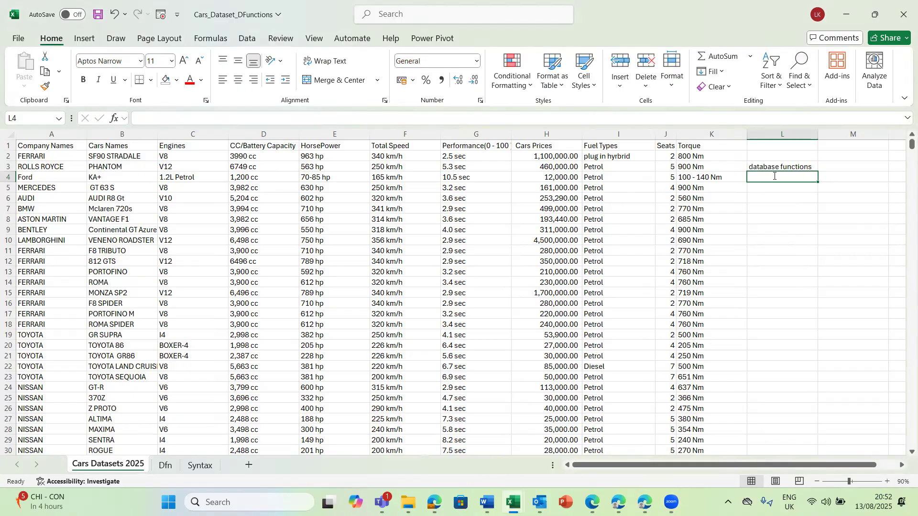
text(DS)
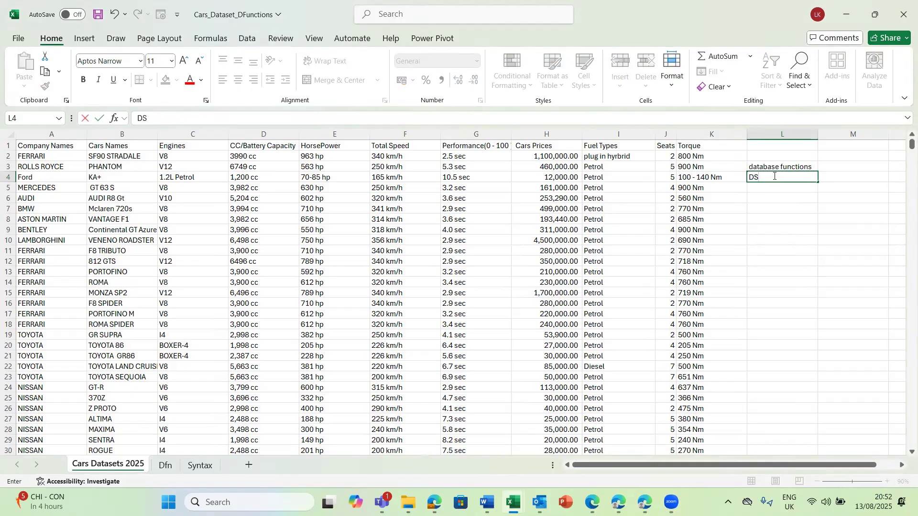
text(UM)
key(Return)
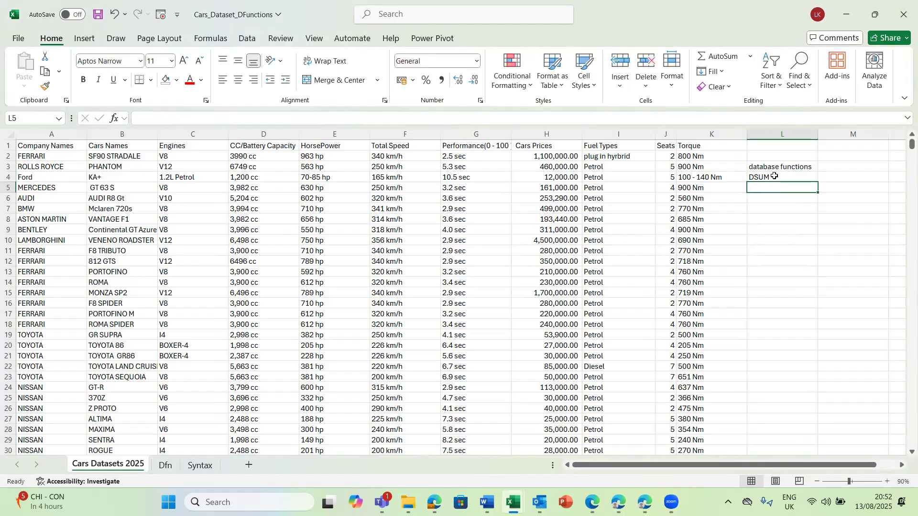
text(DAVERA)
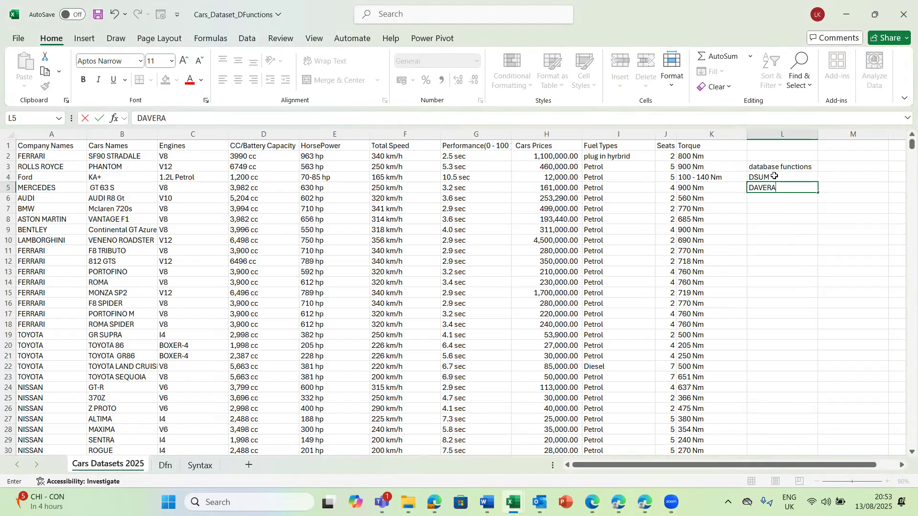
text(GE)
key(Return)
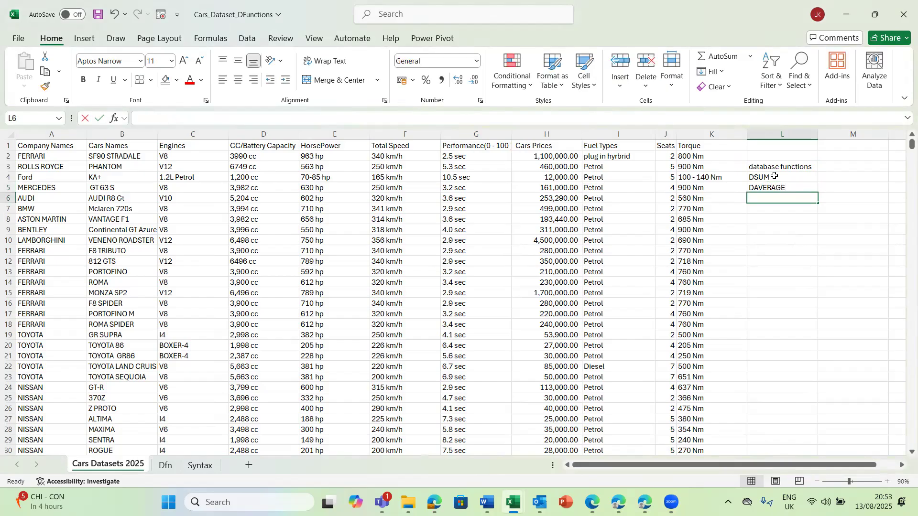
Continue the function list with DCOUNT, DCOUNTA and DGET in cells L6 to L8.
text(DCOUNT)
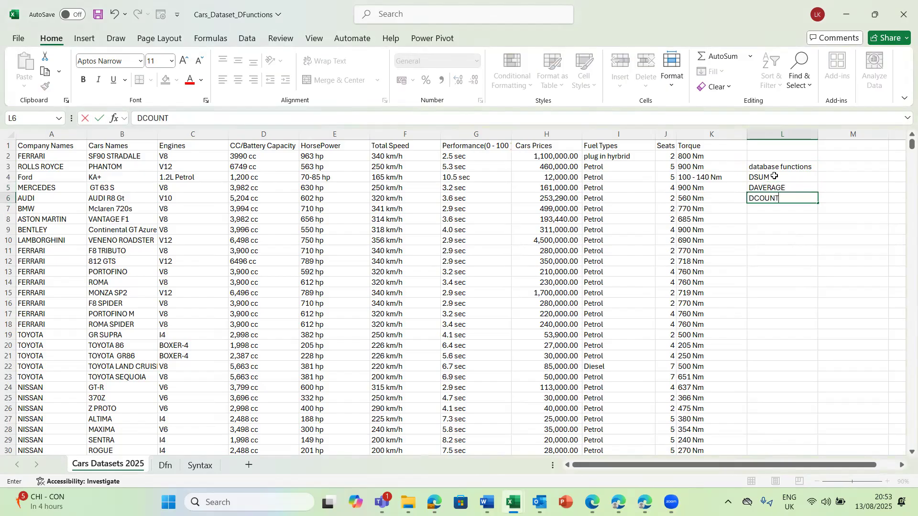
key(Return)
text(D)
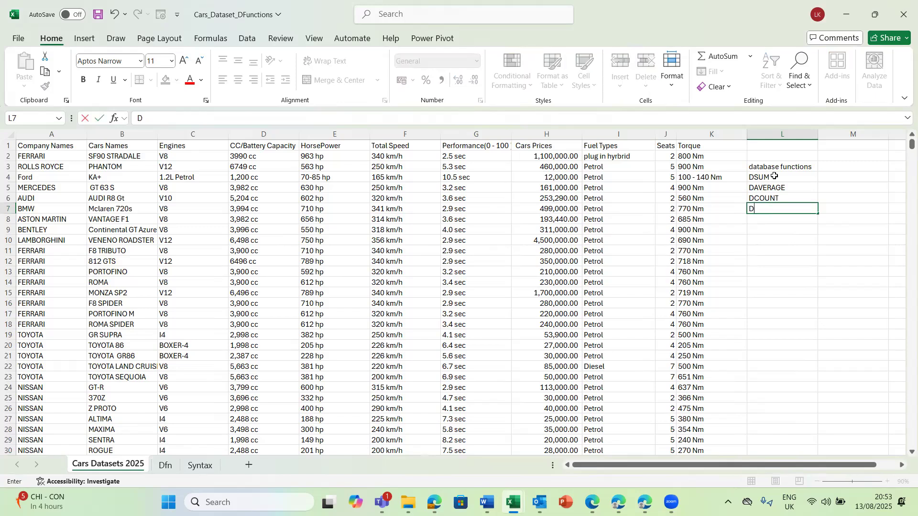
text(COUNTA)
key(Return)
text(DGET)
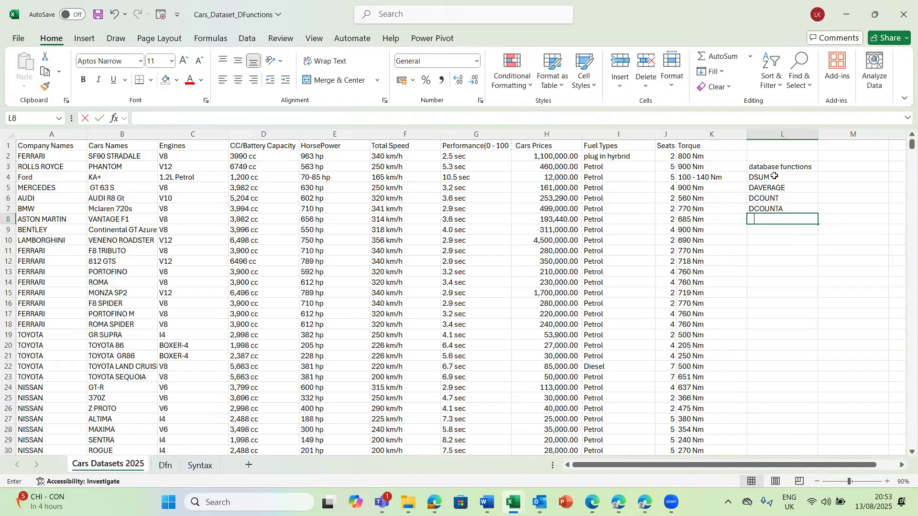
key(Return)
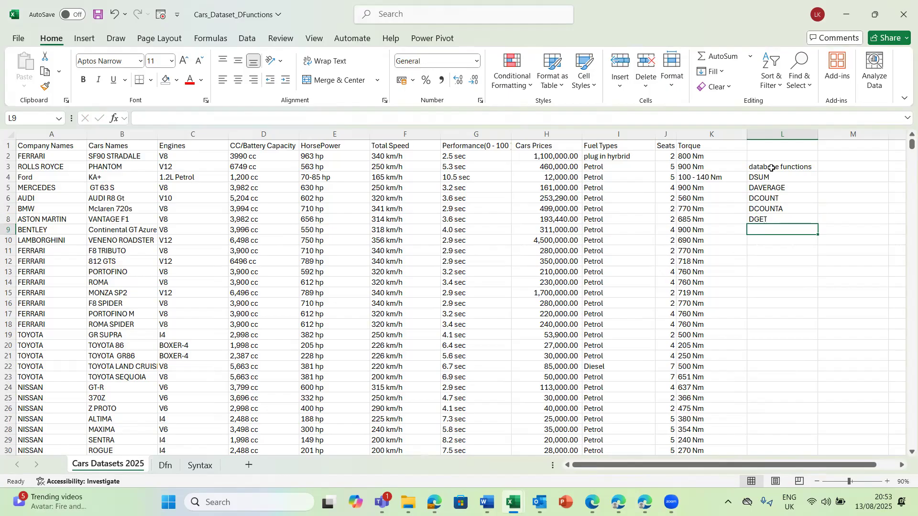
Review the DSUM, DAVERAGE and DCOUNT entries and read the database functions definition on the Dfn sheet.
click(762, 178)
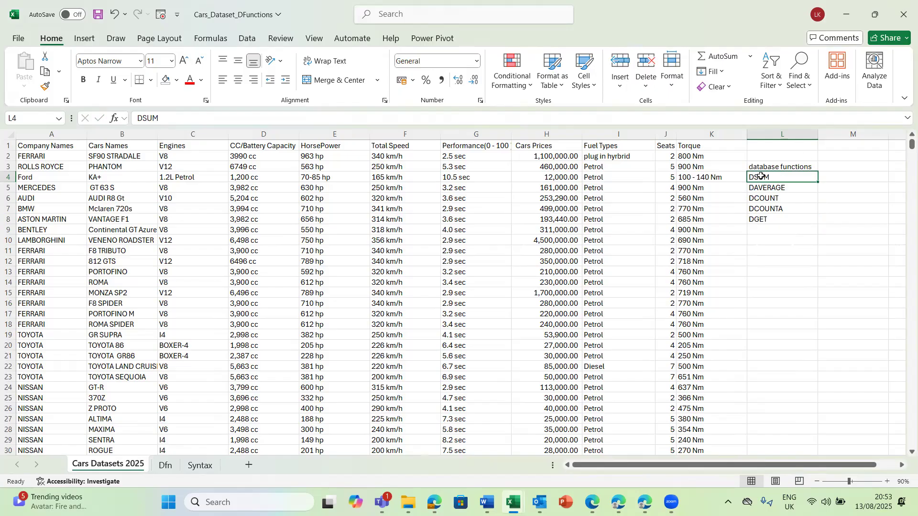
click(762, 189)
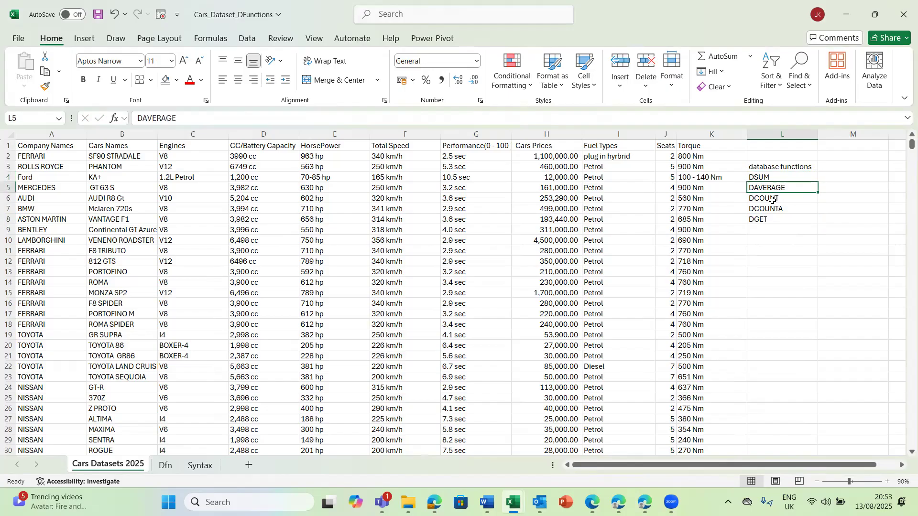
click(764, 200)
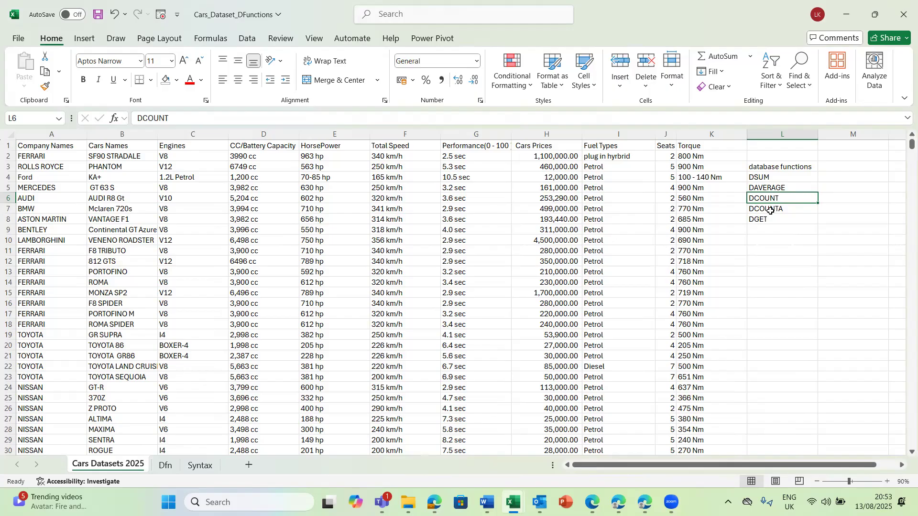
click(169, 471)
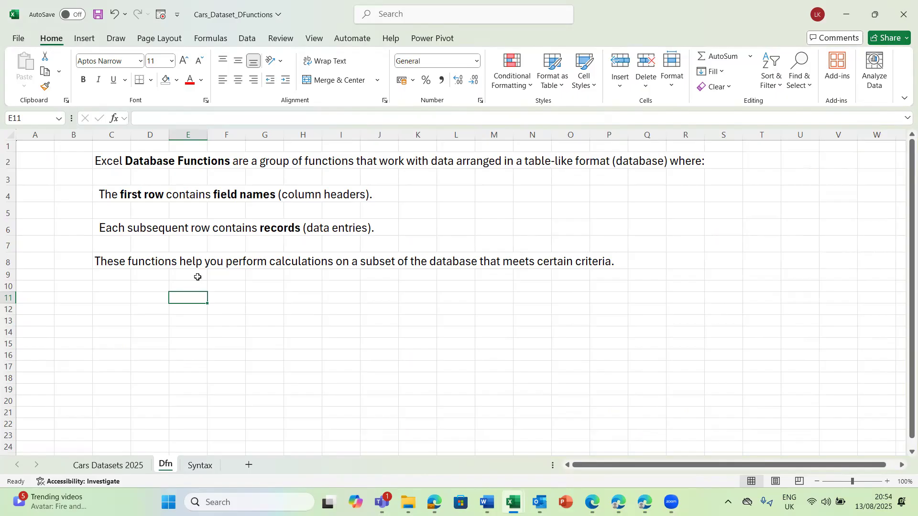
click(101, 466)
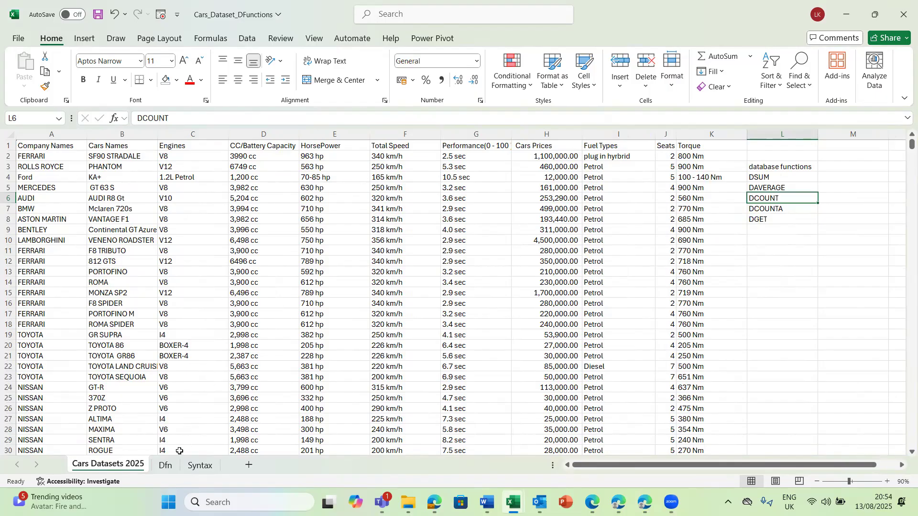
click(165, 468)
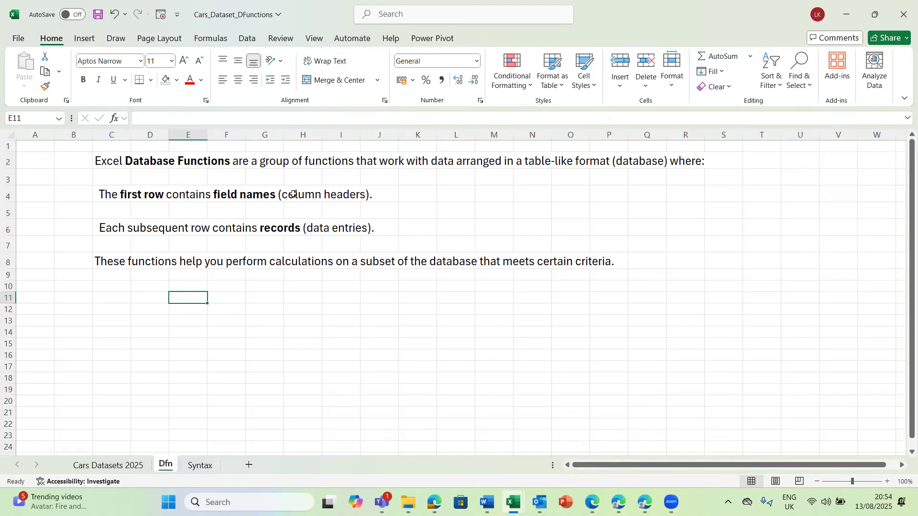
Make the column headers in A1:K1 of the Cars Datasets 2025 sheet bold.
click(105, 466)
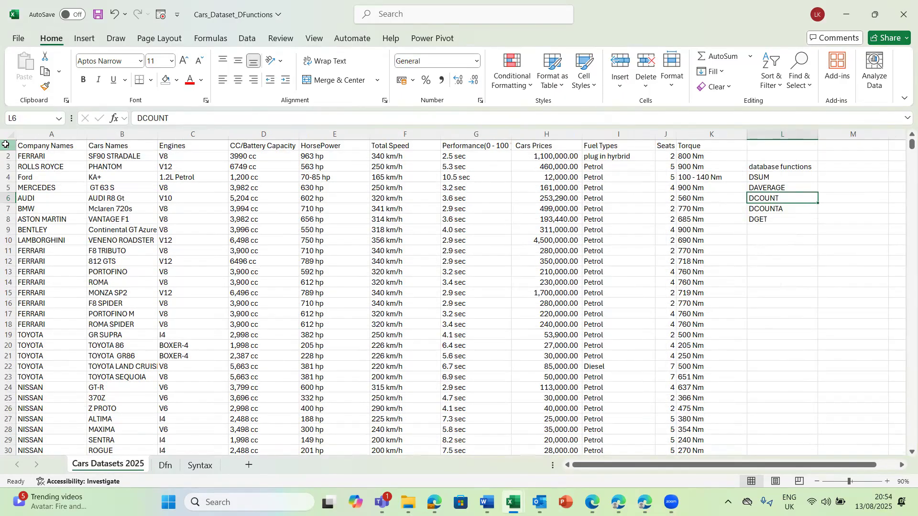
click(7, 146)
click(28, 144)
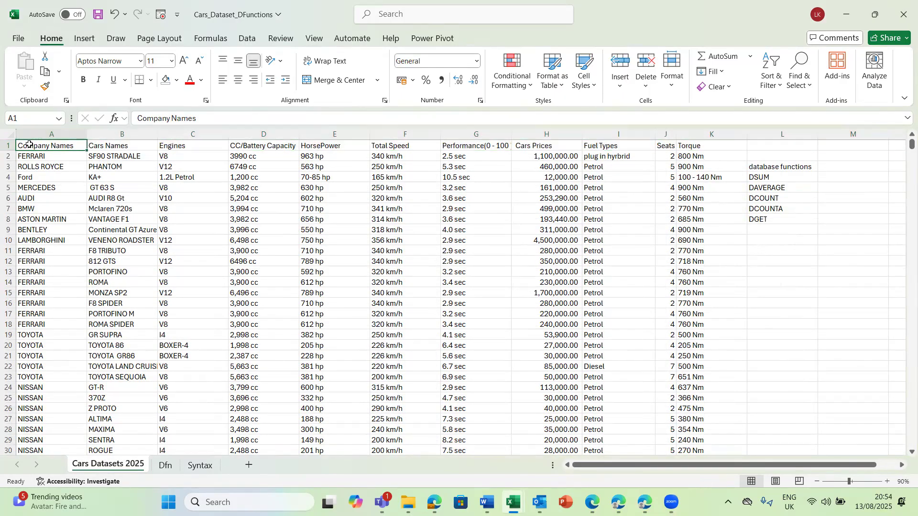
key(shift+Right)
key(shift+Right)
key(shift+Right)
key(shift+Right)
key(shift+Right)
key(shift+Right)
key(shift+Right)
key(shift+Right)
key(shift+Right)
key(shift+Right)
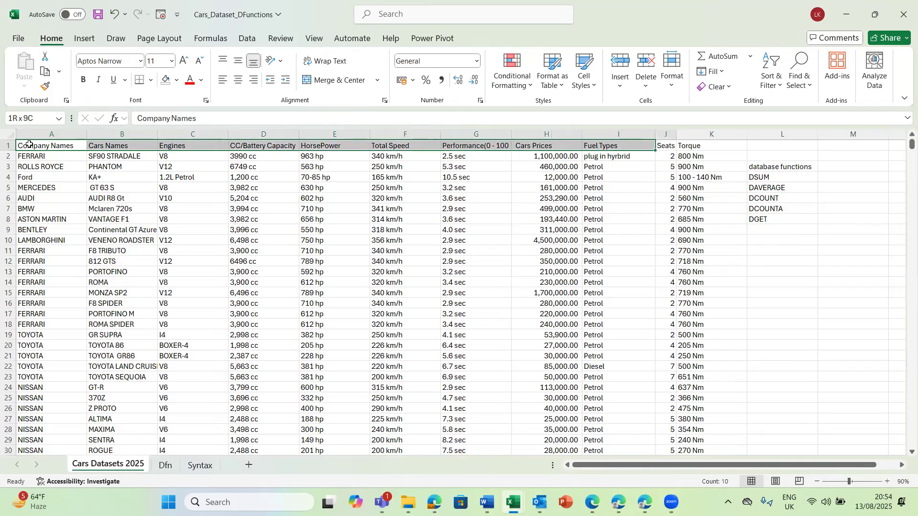
key(ctrl+b)
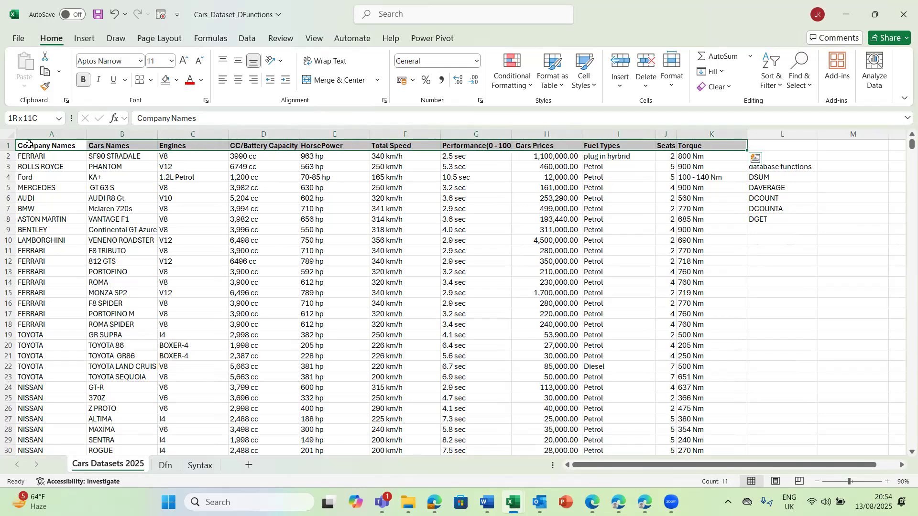
Compare the Cars Names column and the records in rows 2 to 16 with the records and criteria explanations on the Dfn sheet.
click(131, 134)
click(127, 147)
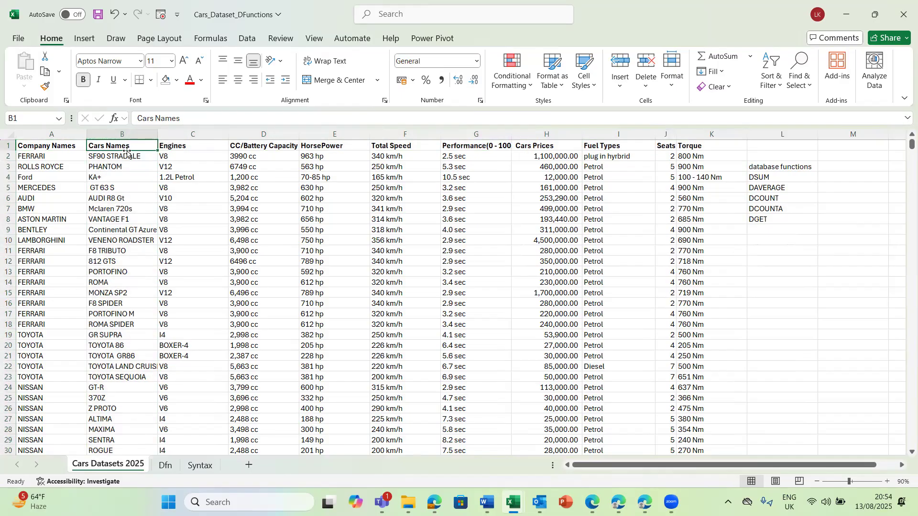
click(126, 133)
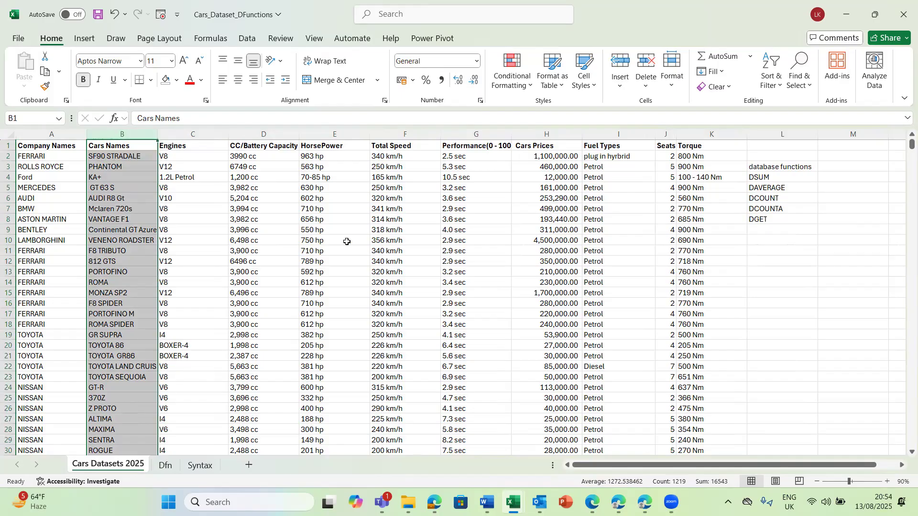
click(166, 465)
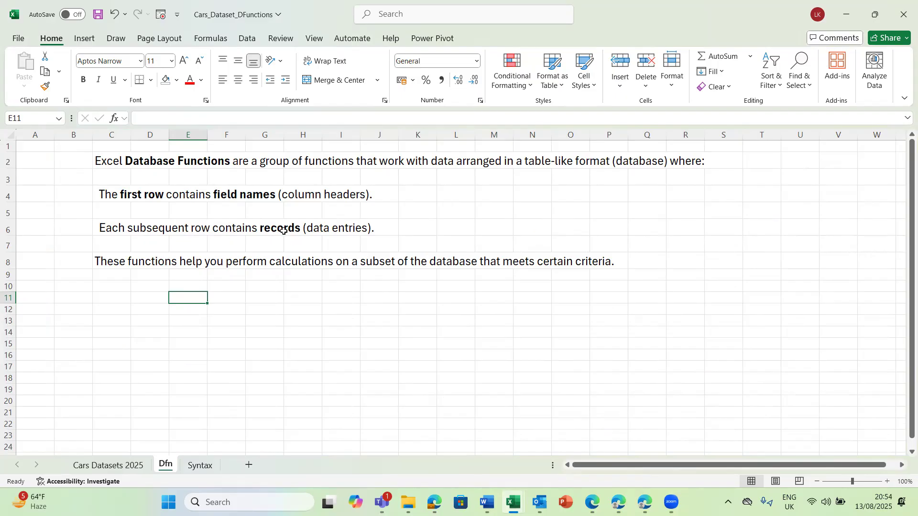
click(125, 469)
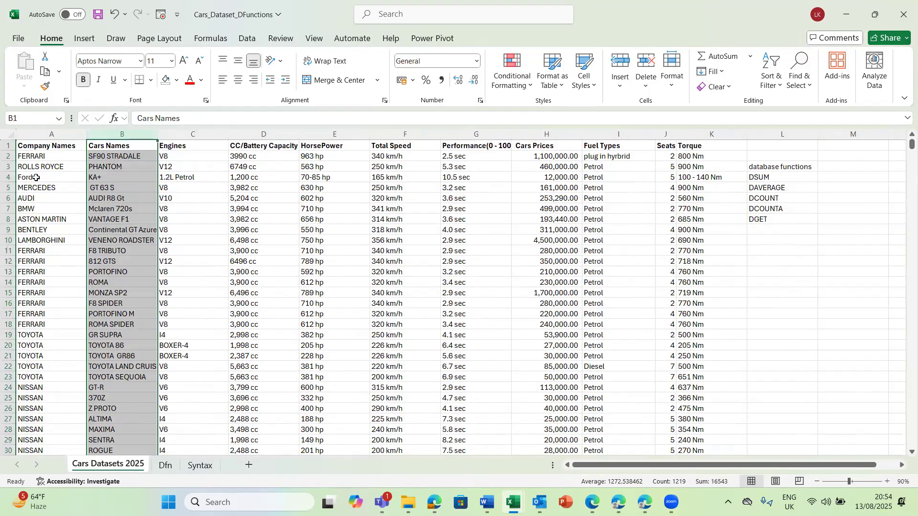
click(7, 156)
drag(7, 156, 7, 304)
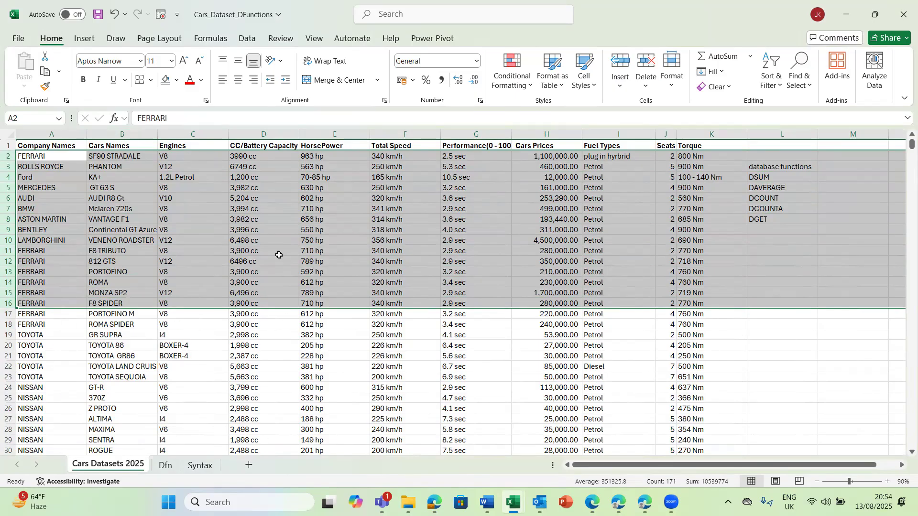
click(167, 465)
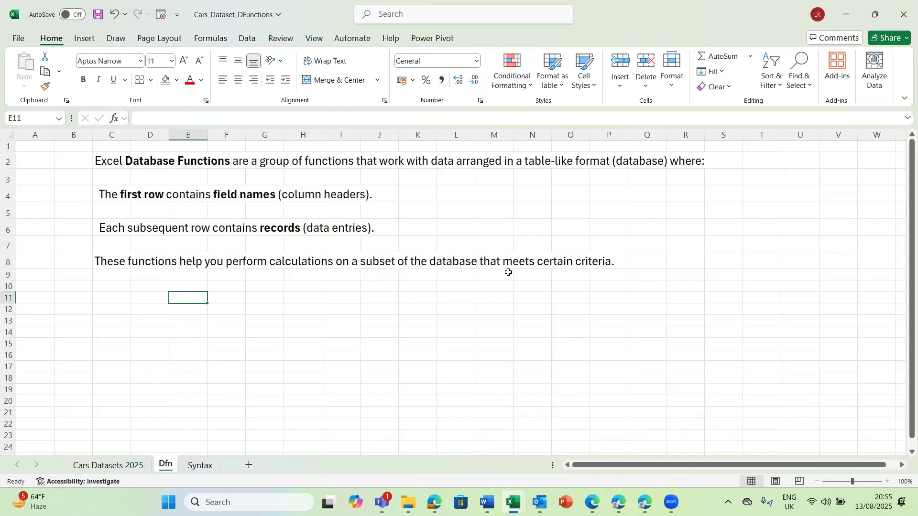
click(541, 262)
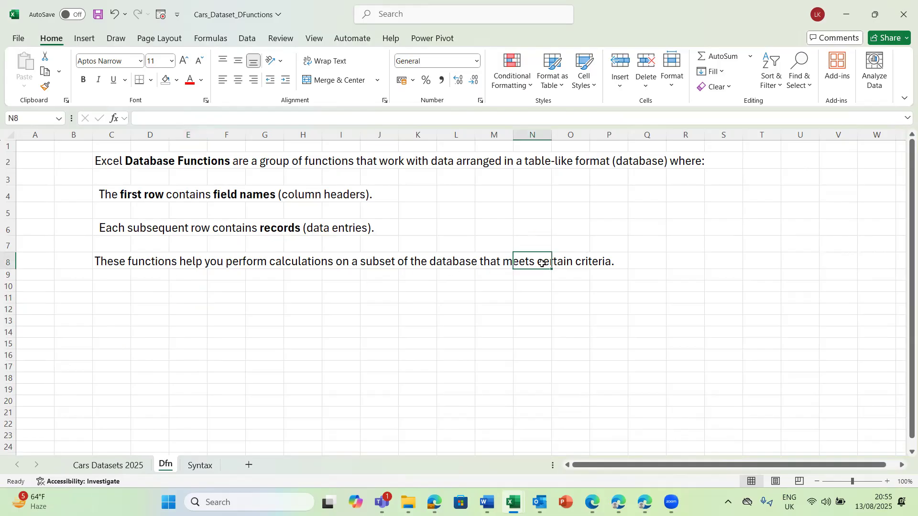
Enter SUMIFS in cell L11 of the Cars Datasets 2025 sheet, below the database function list.
click(114, 466)
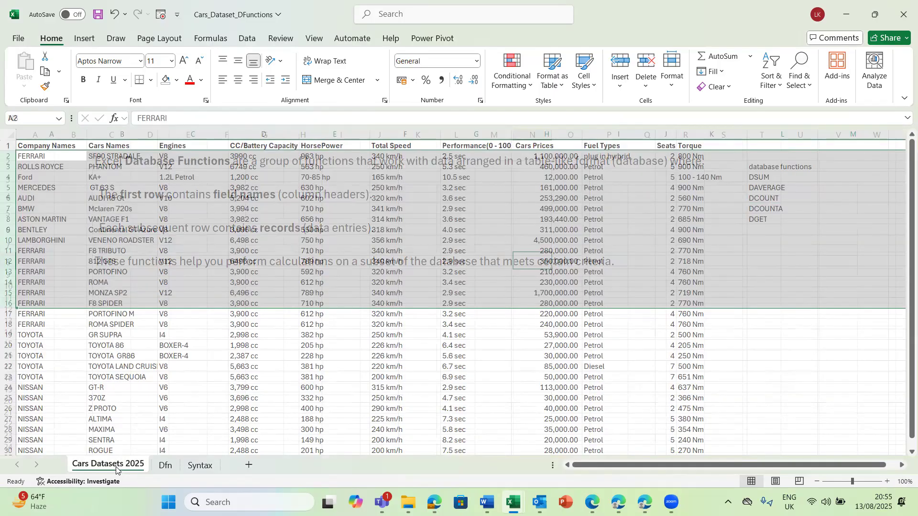
click(768, 227)
click(774, 247)
text(SUMIFS)
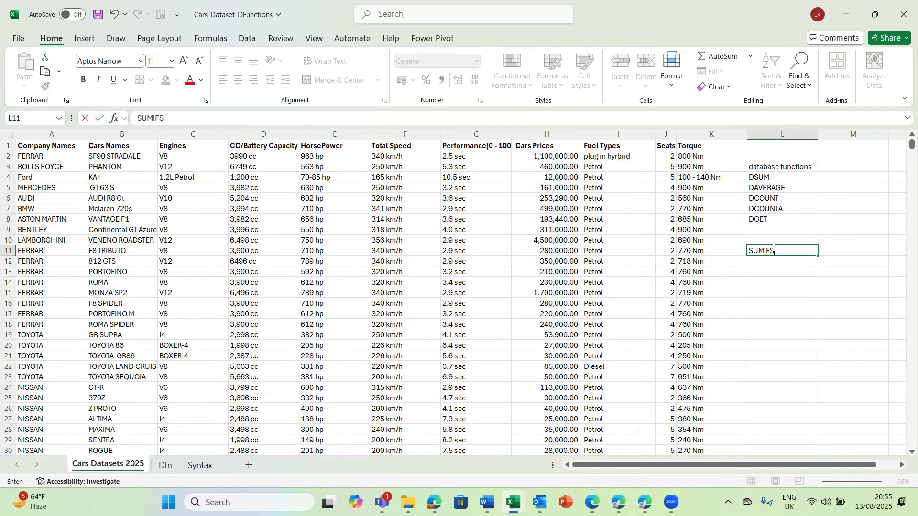
key(Return)
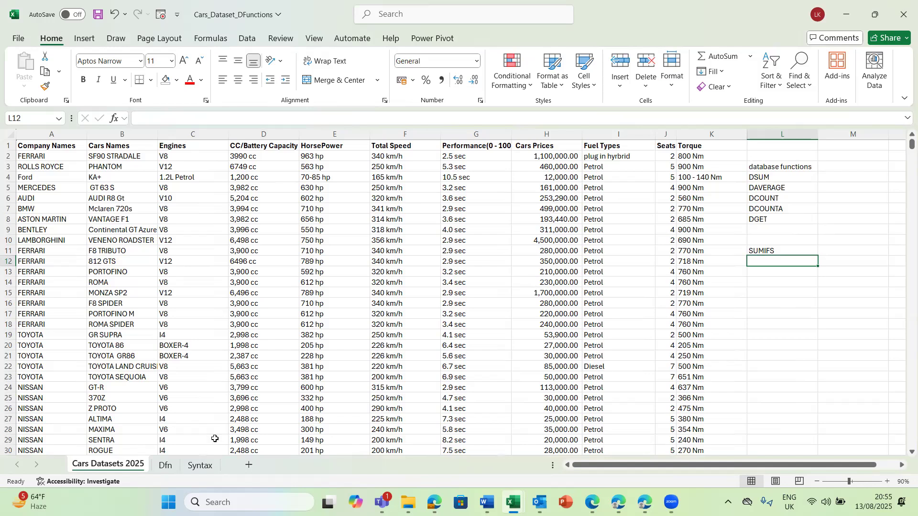
Start a DSUM formula in cell E18 of the Syntax sheet to show its database, field and criteria arguments.
click(202, 467)
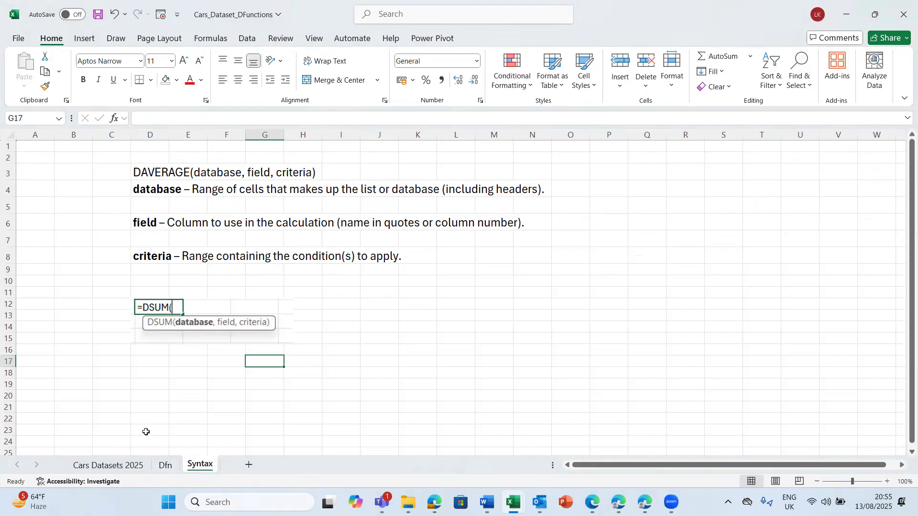
click(113, 469)
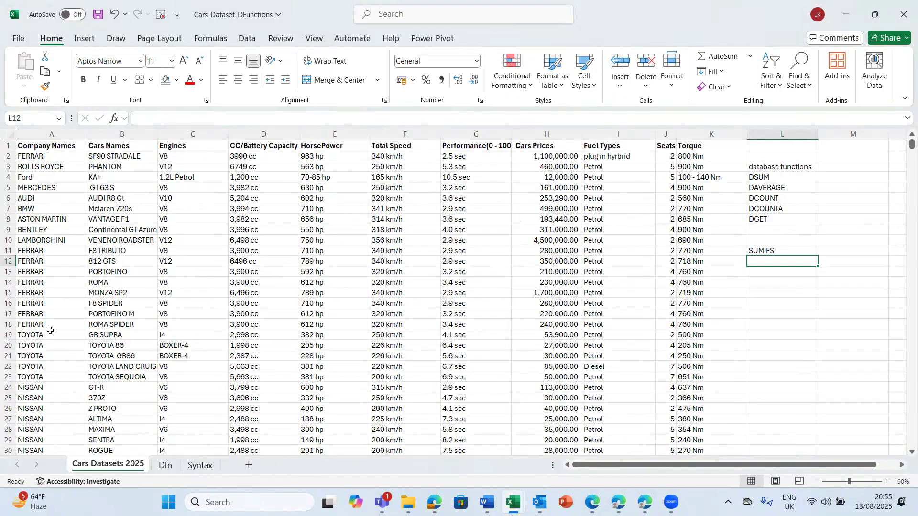
click(201, 466)
click(176, 374)
text(=dsum)
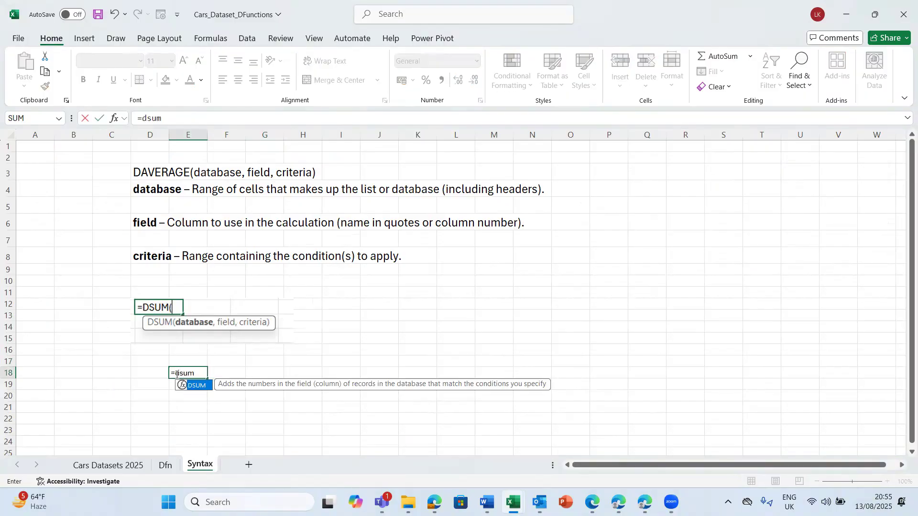
key(Tab)
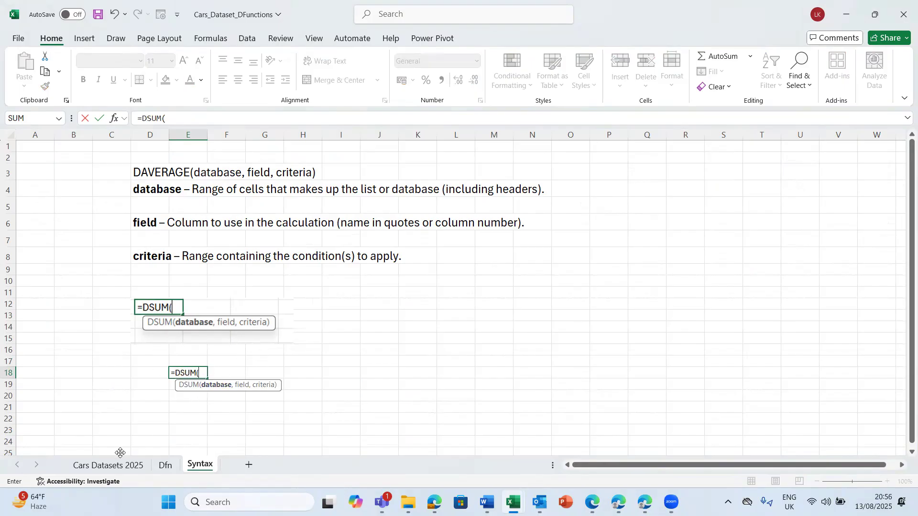
Check the Cars Datasets 2025 sheet as the database argument and discard the unfinished DSUM formula in Syntax cell E18.
click(111, 467)
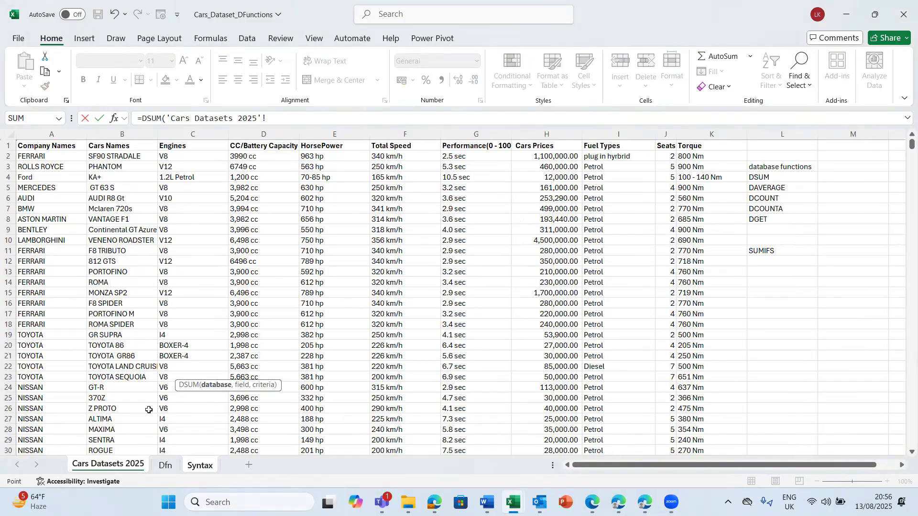
click(196, 465)
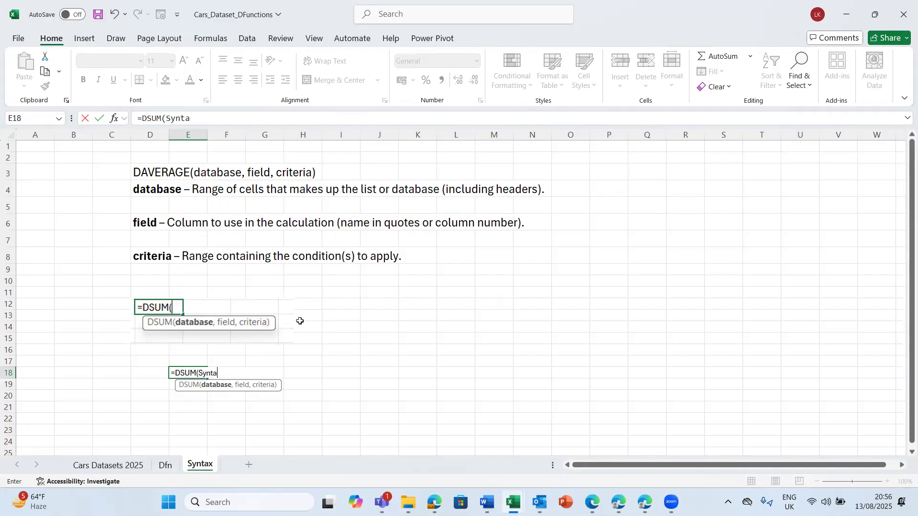
key(Return)
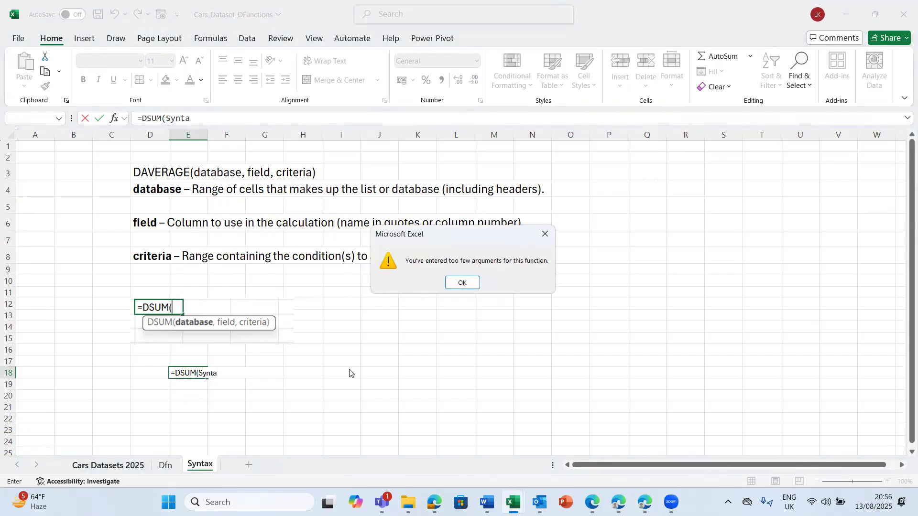
click(545, 233)
text(x!)
key(BackSpace)
key(BackSpace)
key(BackSpace)
key(BackSpace)
key(BackSpace)
key(BackSpace)
key(BackSpace)
key(BackSpace)
key(BackSpace)
key(Escape)
key(Down)
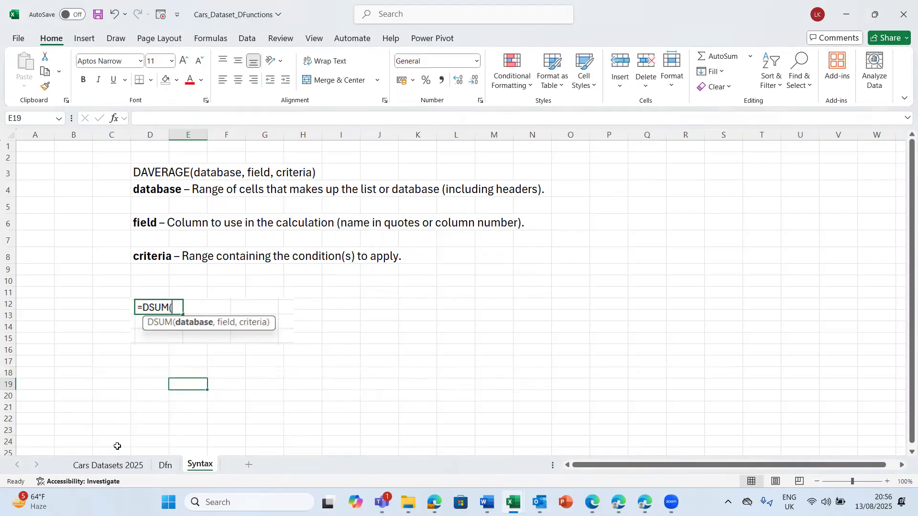
Select the Cars Prices column on the Cars Datasets 2025 sheet from header H1 down to the last record.
click(108, 465)
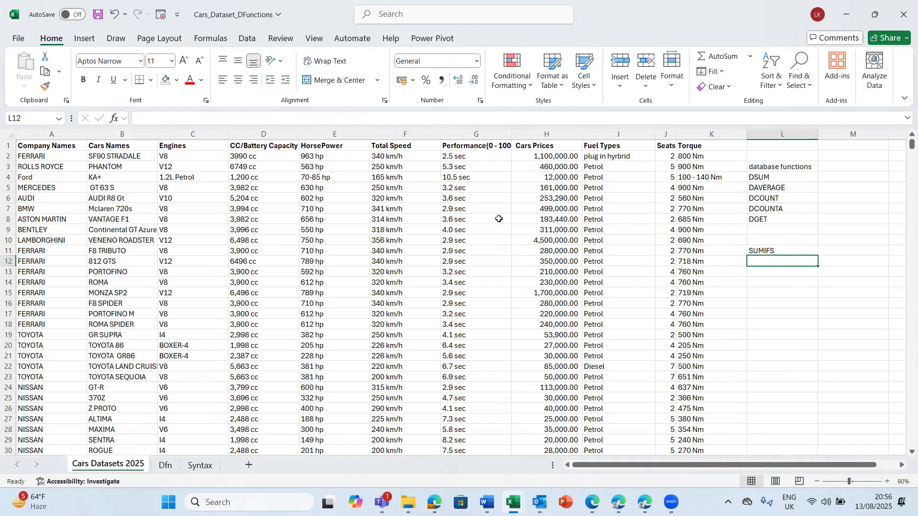
click(556, 145)
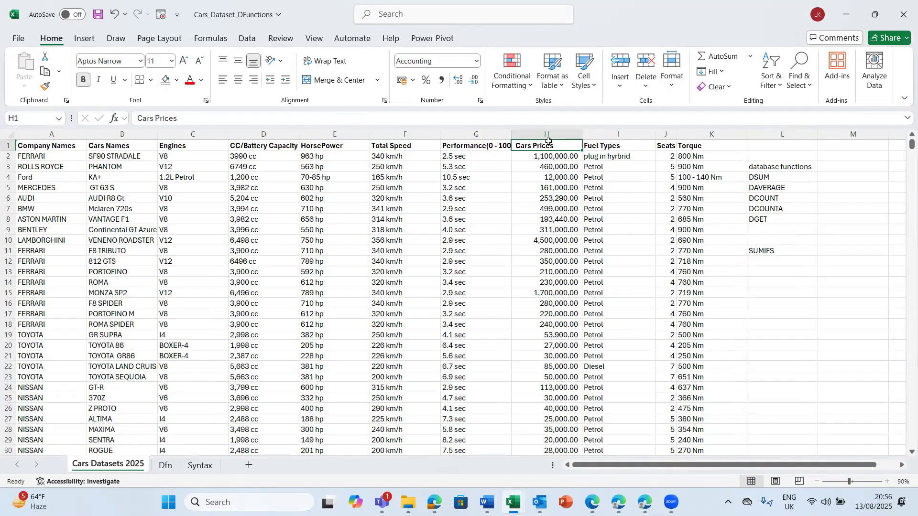
click(544, 143)
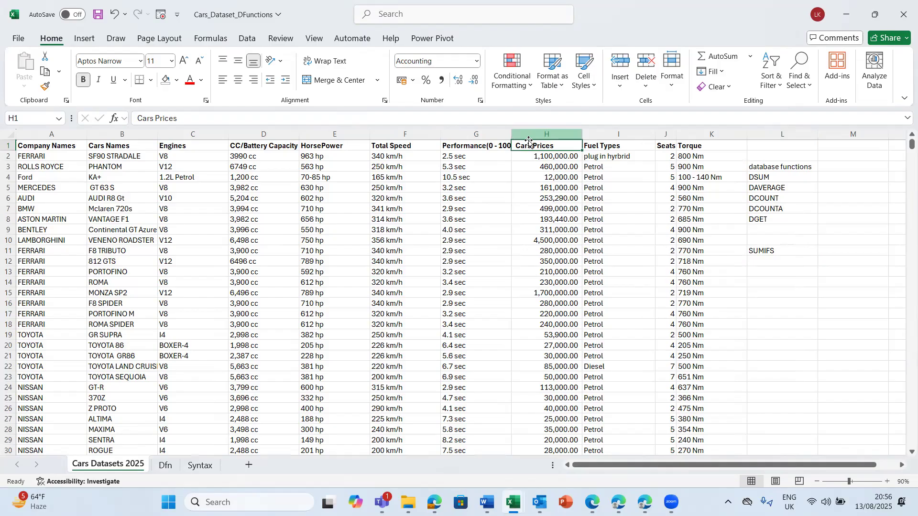
key(ctrl+shift+Down)
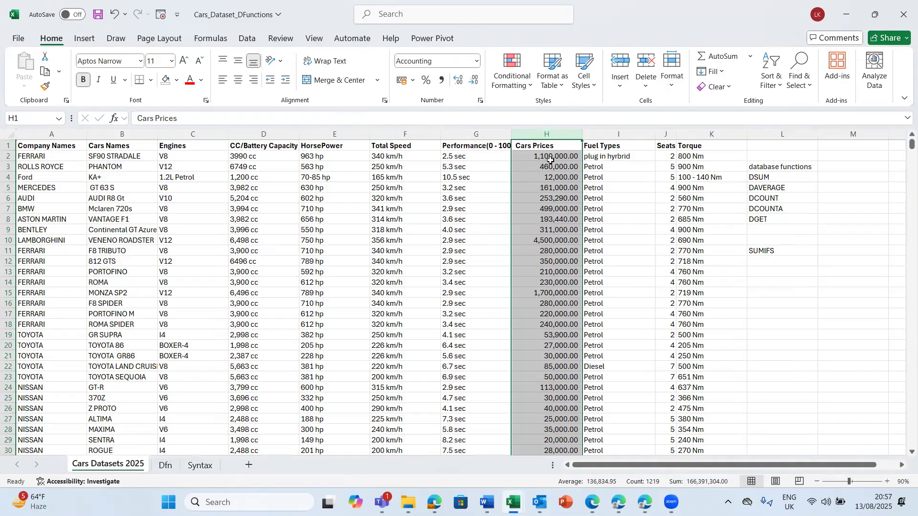
Compare the field and criteria explanations on the Syntax sheet with the Cars Prices column of the Cars Datasets 2025 sheet.
click(200, 468)
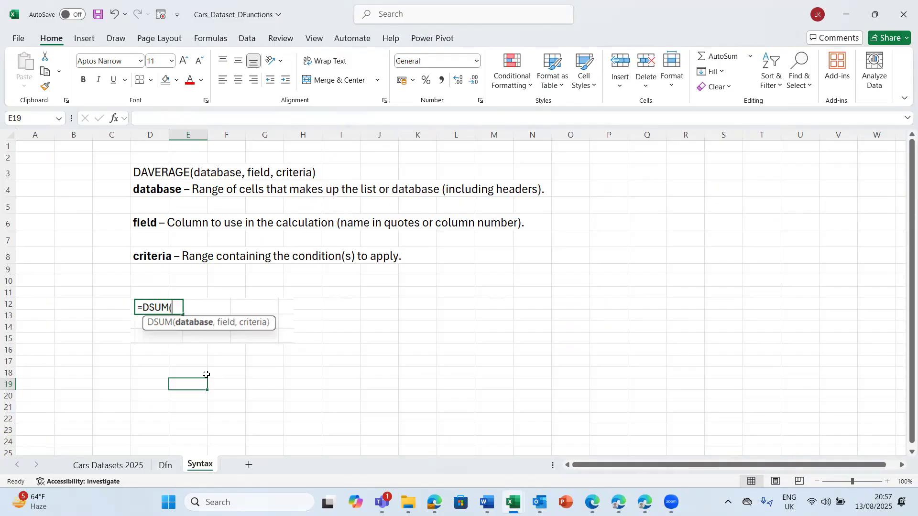
click(108, 466)
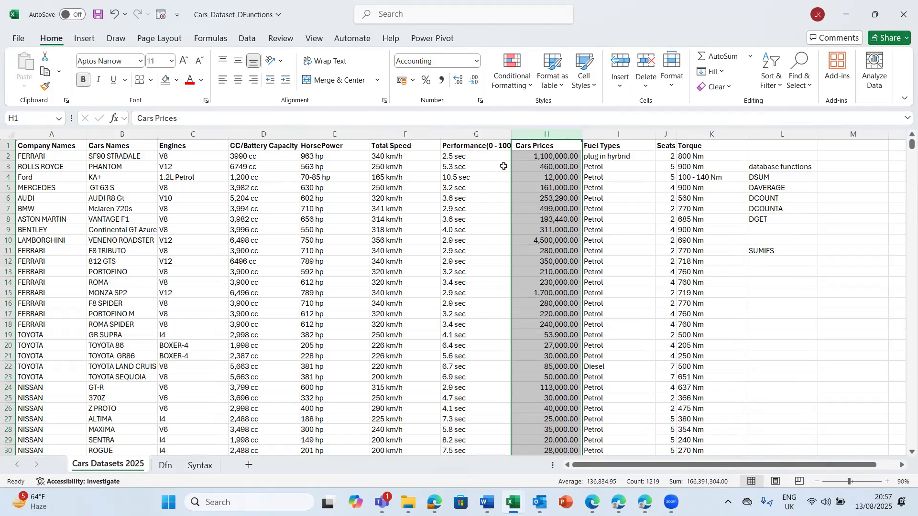
click(200, 465)
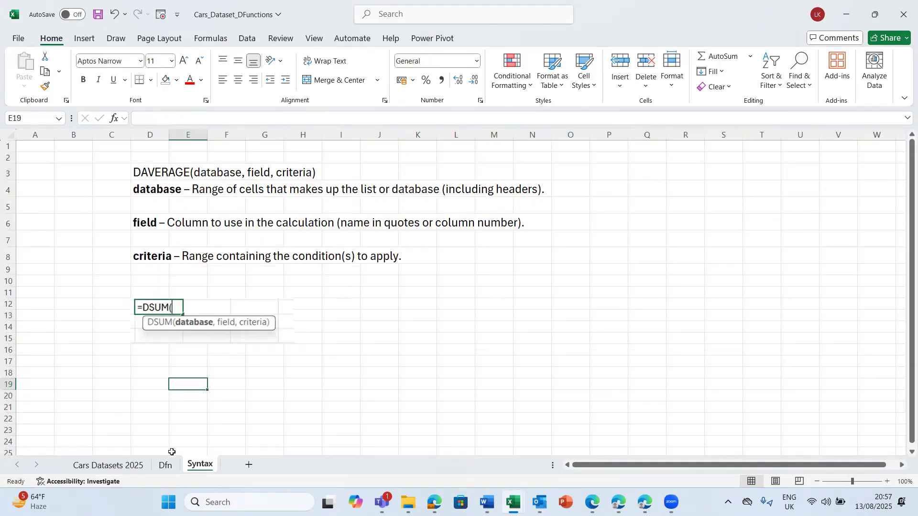
click(129, 468)
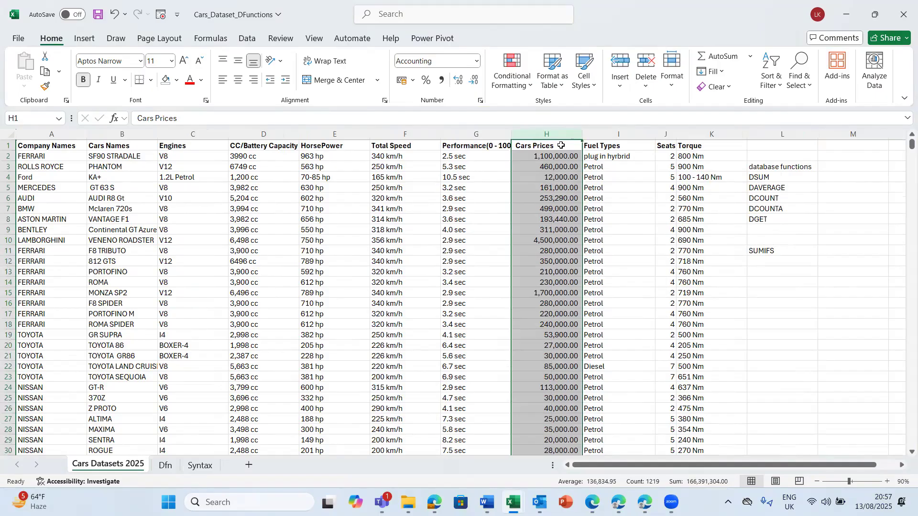
click(204, 468)
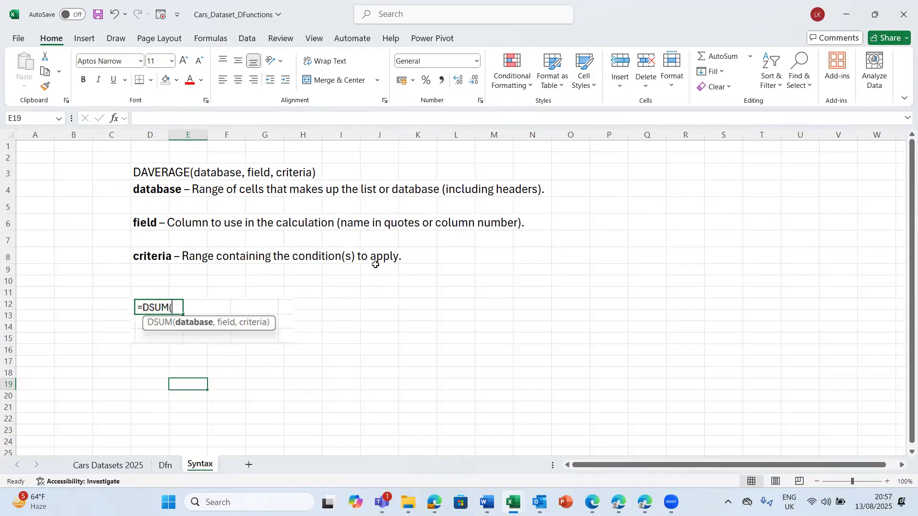
click(122, 463)
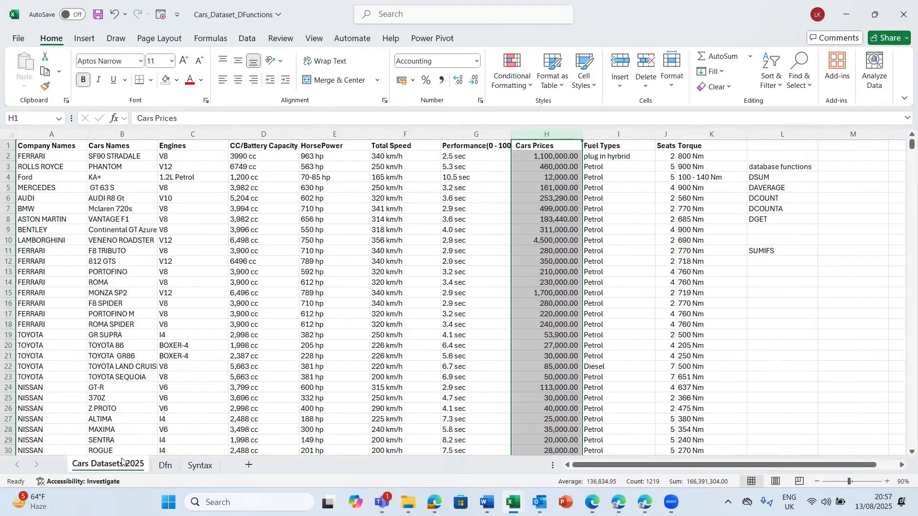
Copy the Company Names header from A1 to cell L14 of the Cars Datasets 2025 sheet as a criteria heading.
click(813, 281)
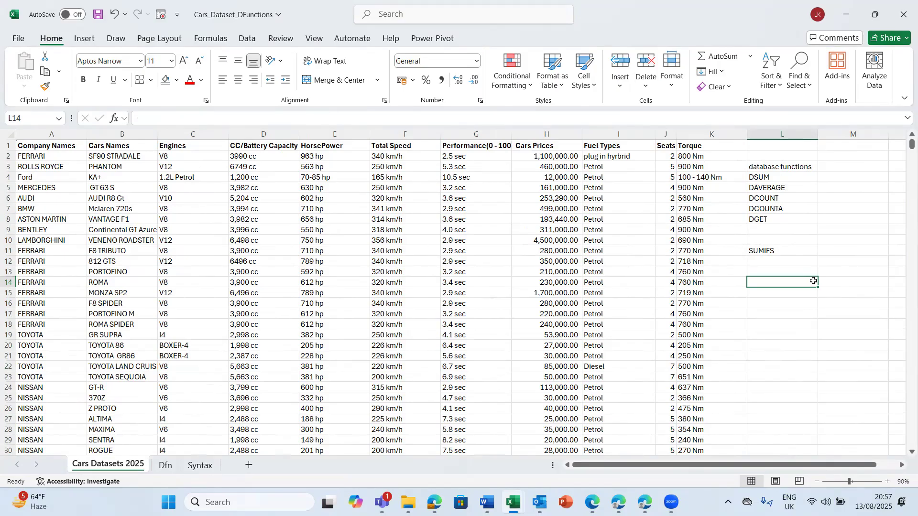
click(108, 149)
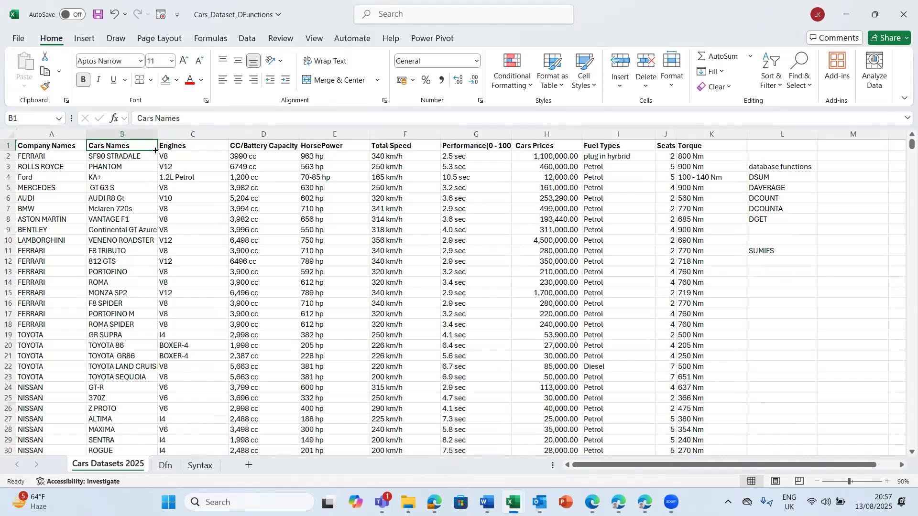
click(50, 144)
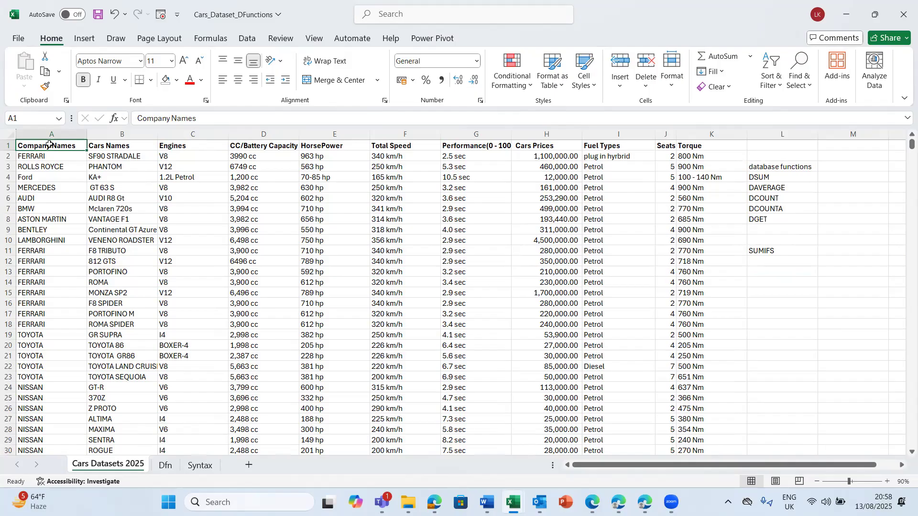
key(ctrl+c)
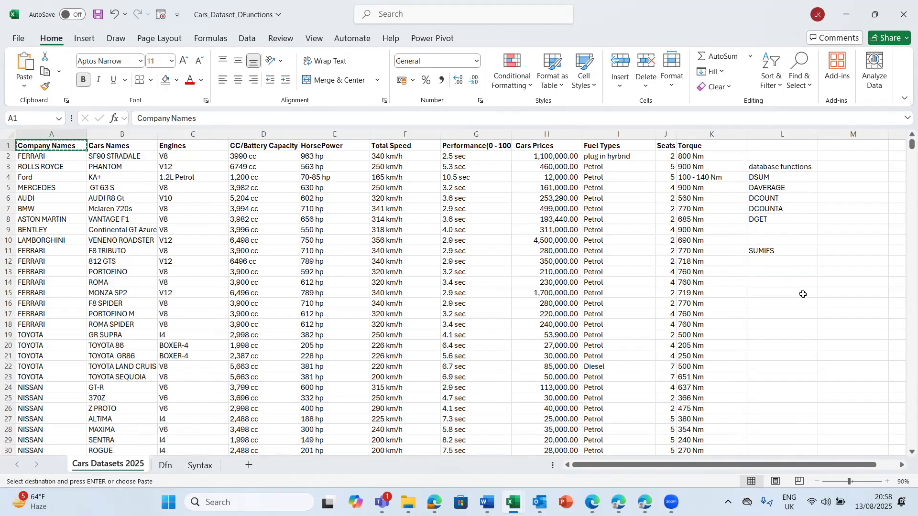
click(777, 286)
key(ctrl+v)
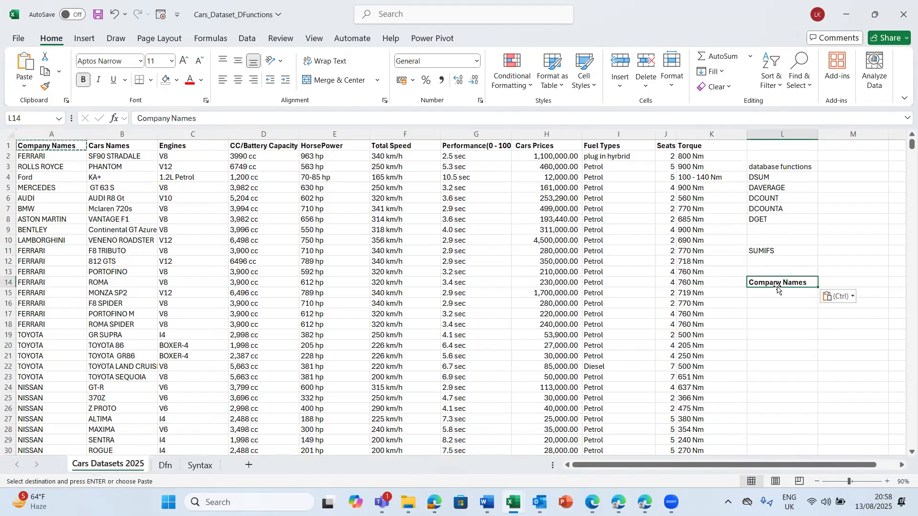
Copy the Engines header from C1 to cell M14, beside the Company Names criteria heading.
click(175, 143)
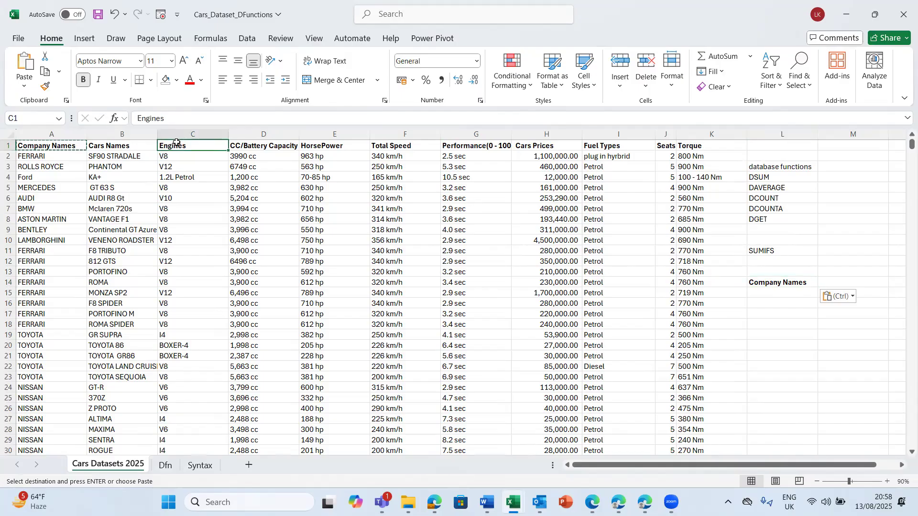
key(ctrl+c)
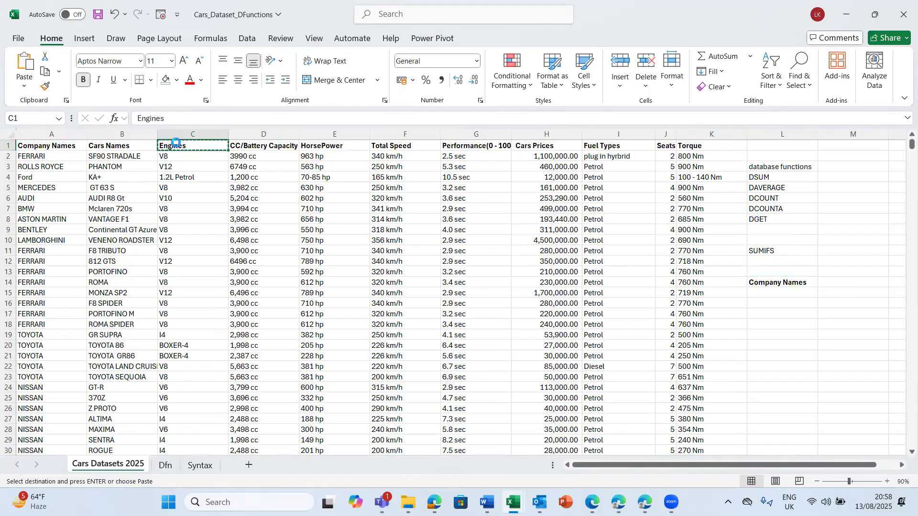
click(833, 281)
key(Return)
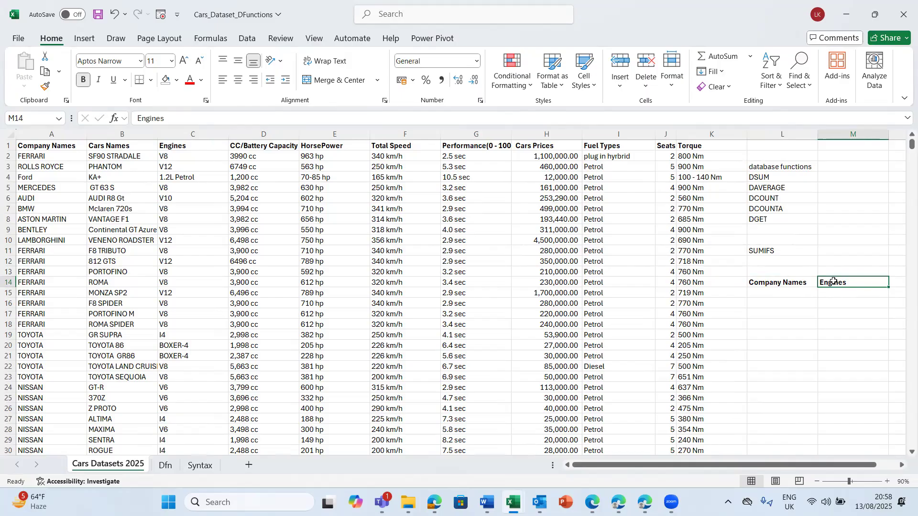
Copy FERRARI from A2 to cell L15 as the criterion under the Company Names heading.
key(Right)
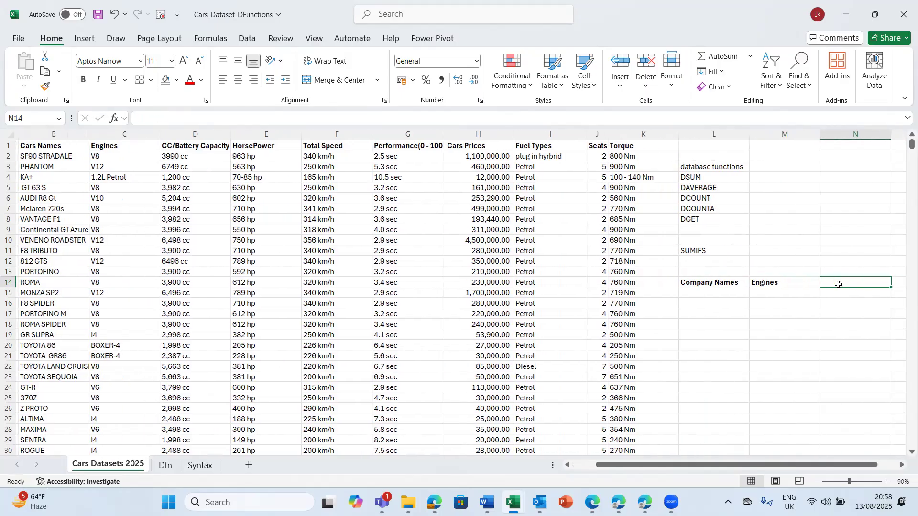
key(Left)
key(Left)
key(Left)
key(Left)
key(Left)
key(Left)
key(Left)
key(Left)
key(Left)
key(Left)
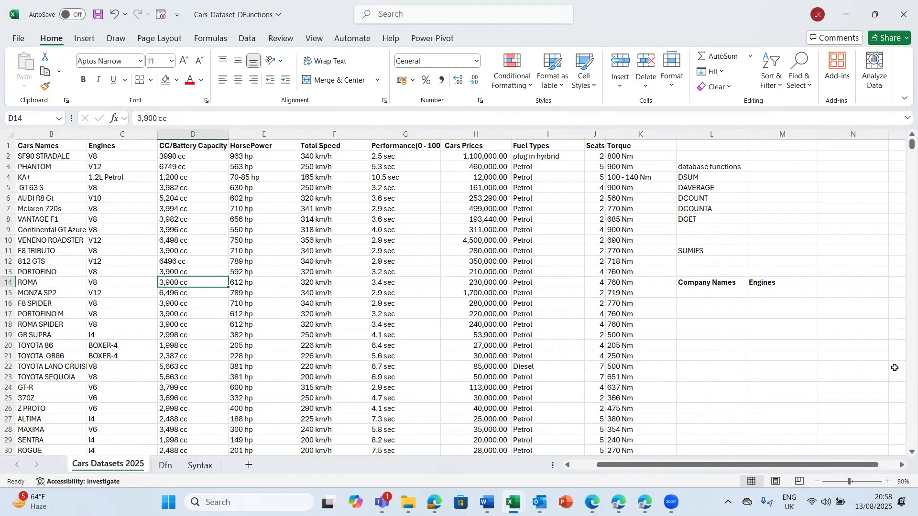
drag(612, 464, 555, 481)
click(36, 159)
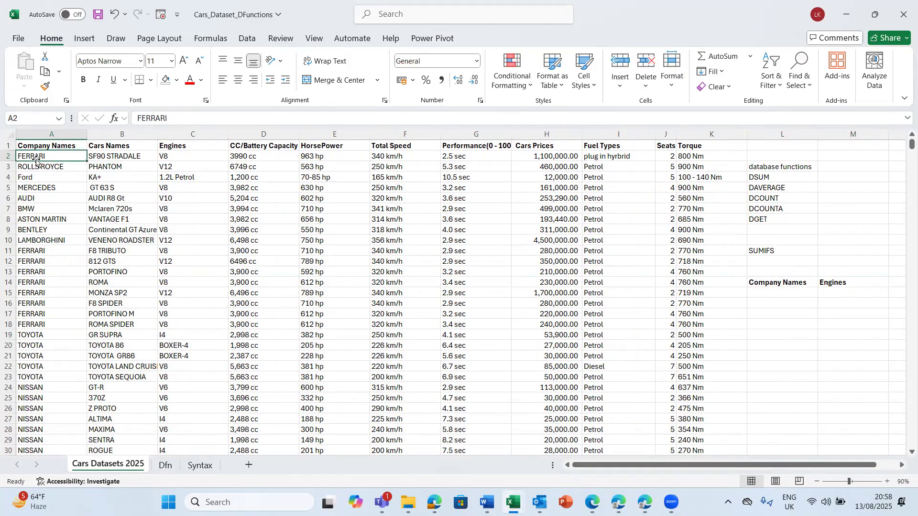
key(ctrl+c)
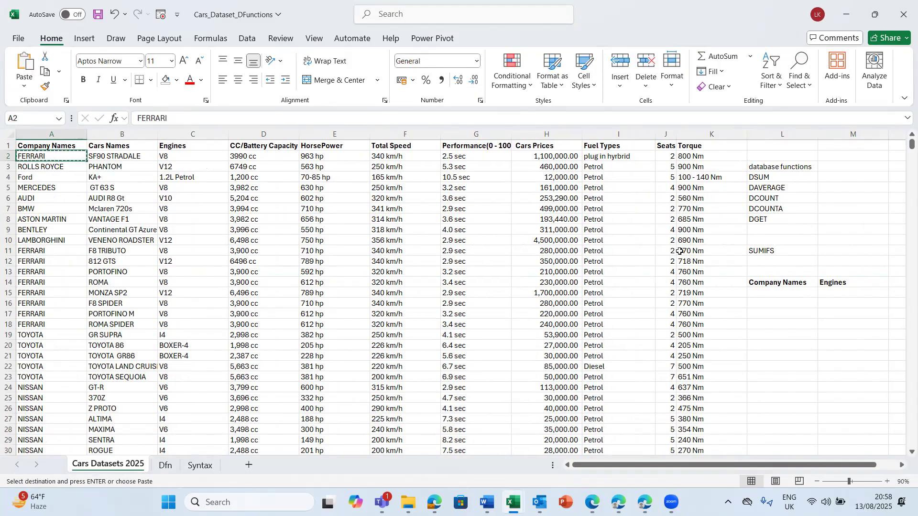
click(785, 292)
key(Return)
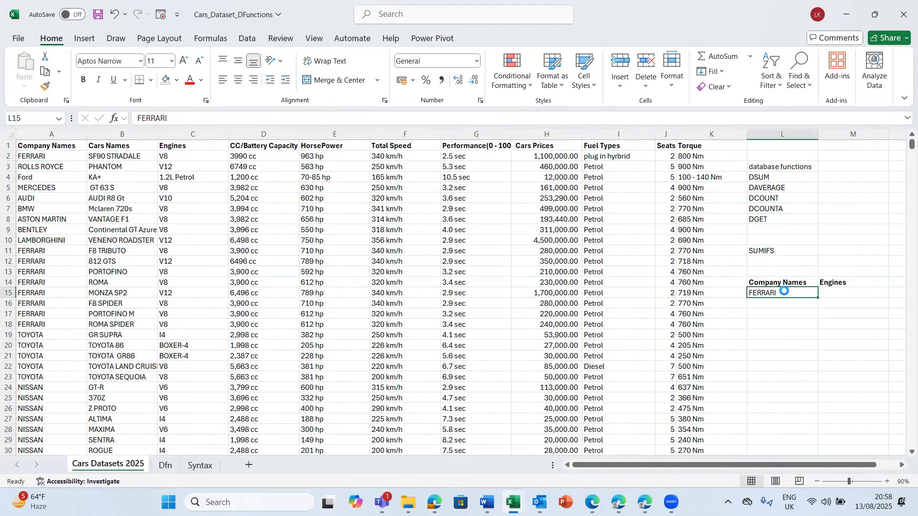
Look down the Cars Datasets 2025 rows past NISSAN, ASTON MARTIN and LAMBORGHINI for a company to use as the criterion.
click(842, 291)
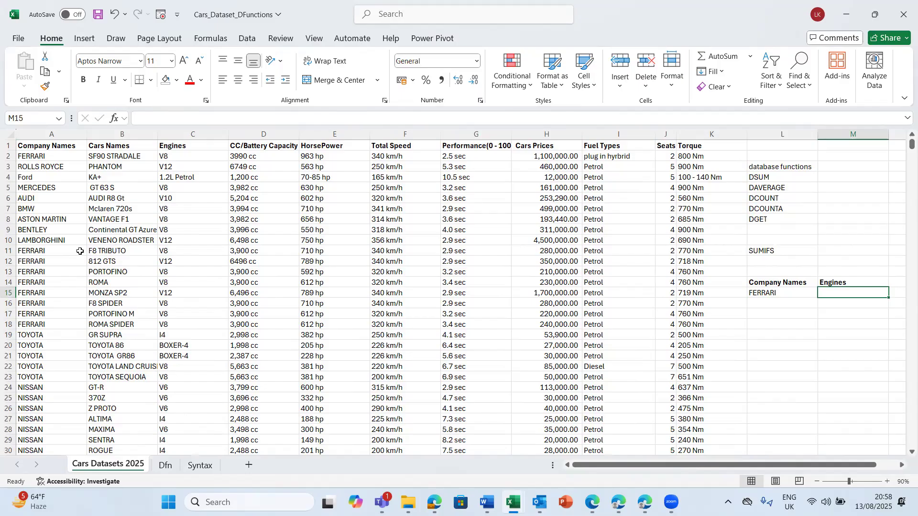
click(106, 388)
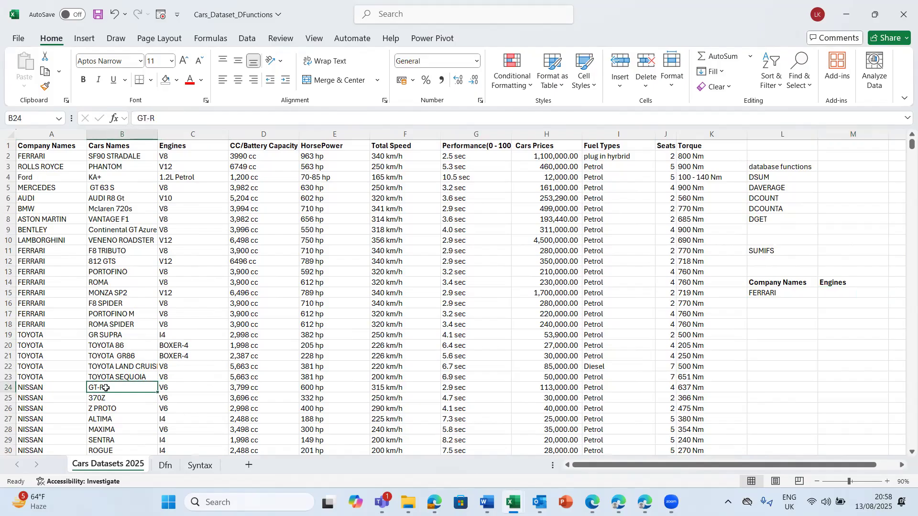
key(Down)
key(Down)
key(Down)
key(Down)
key(Down)
key(Down)
key(Down)
key(Down)
key(Down)
key(Down)
key(Down)
key(Down)
key(Down)
key(Down)
key(Down)
key(Down)
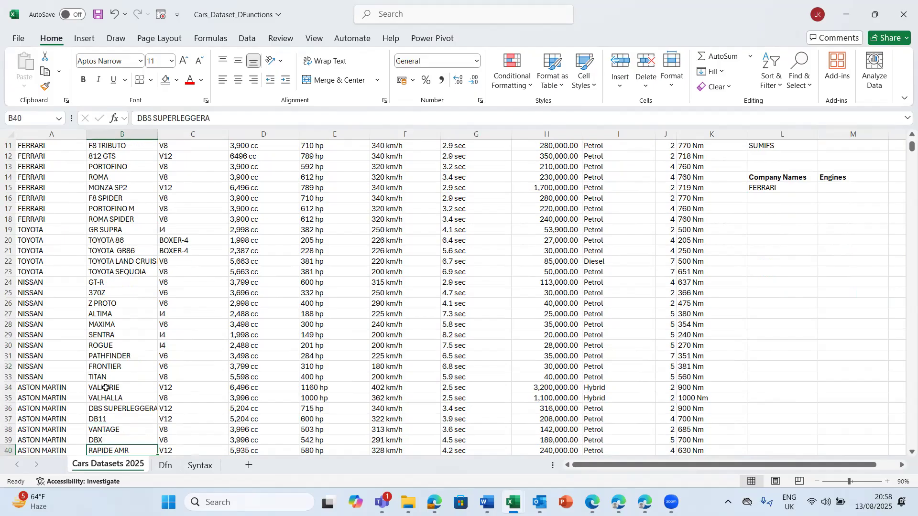
key(Down)
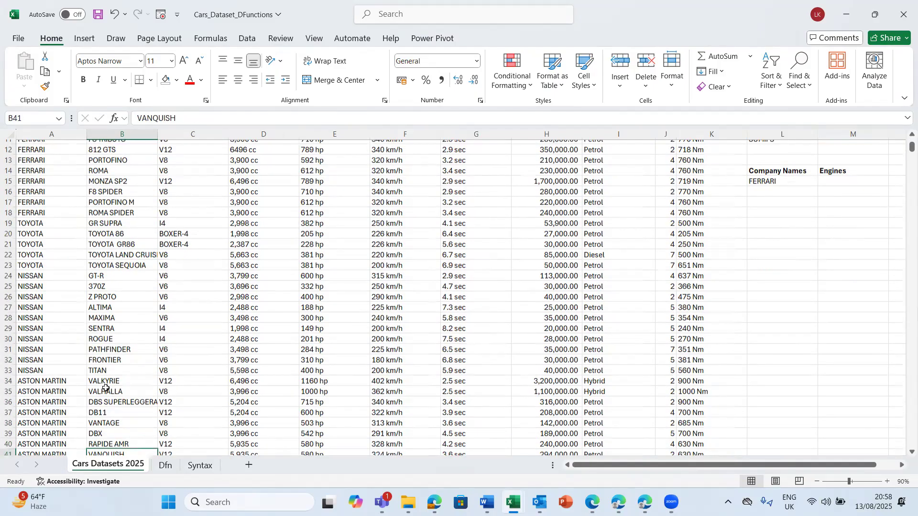
key(Down)
key(Down)
key(Down)
key(Down)
key(Down)
key(Down)
key(Down)
key(Up)
key(Up)
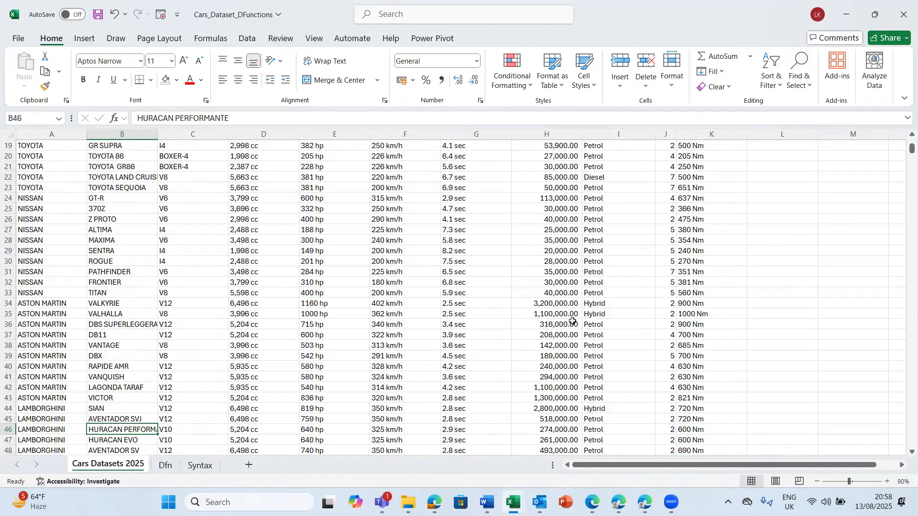
Replace the Company Names criterion in L15 with the reference +A35 to pull in ASTON MARTIN.
scroll(905, 134, up, 3)
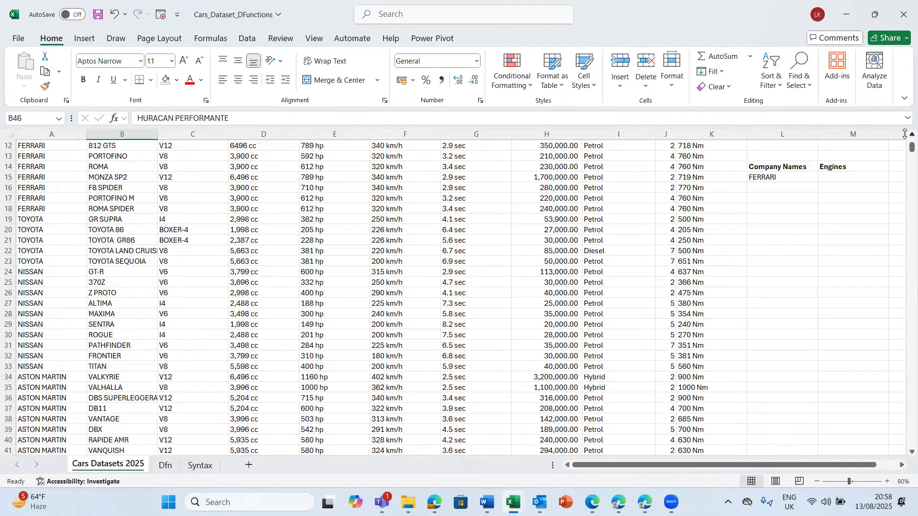
scroll(779, 173, up, 1)
click(766, 189)
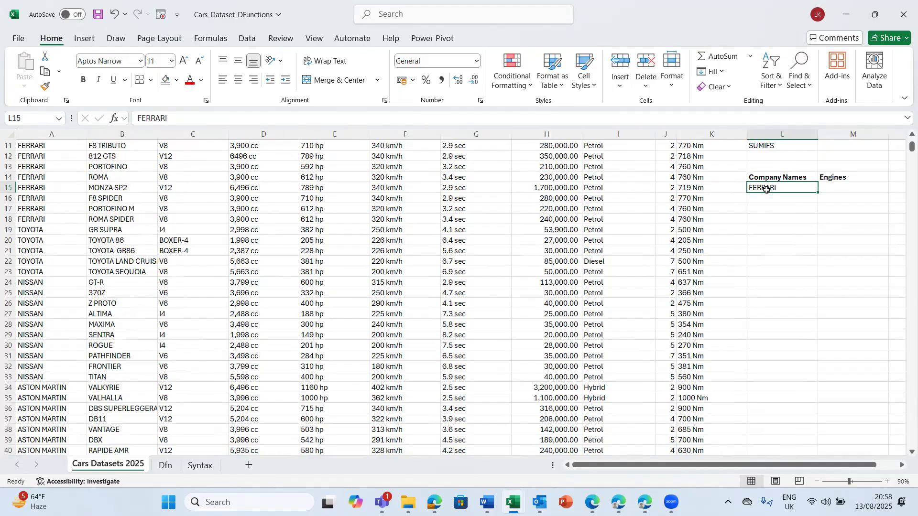
text(+A35)
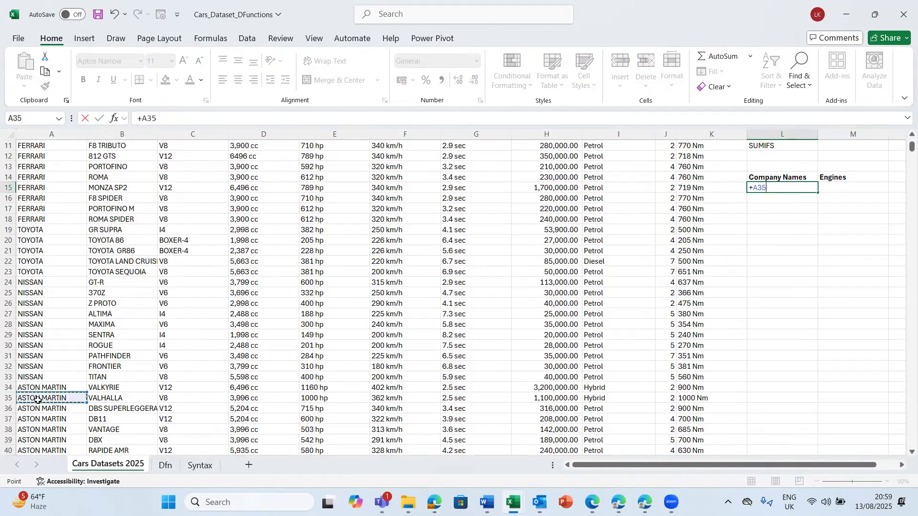
click(39, 400)
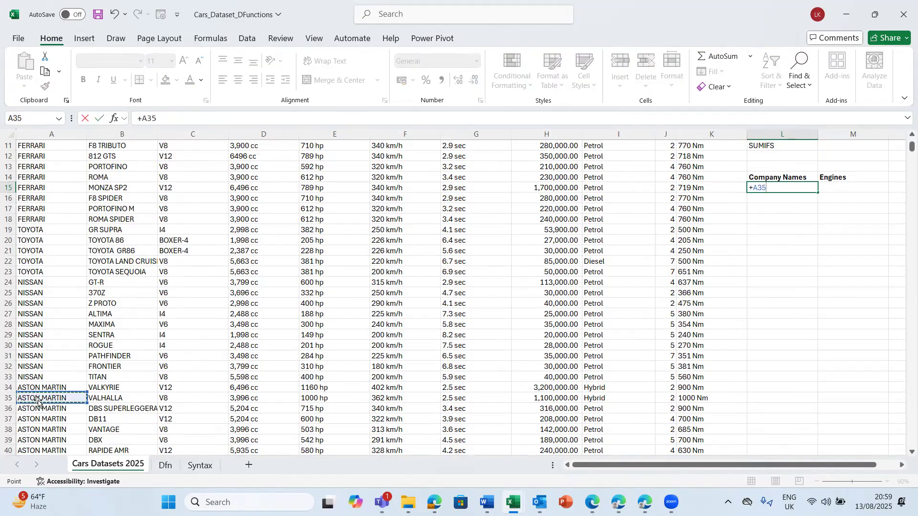
key(Return)
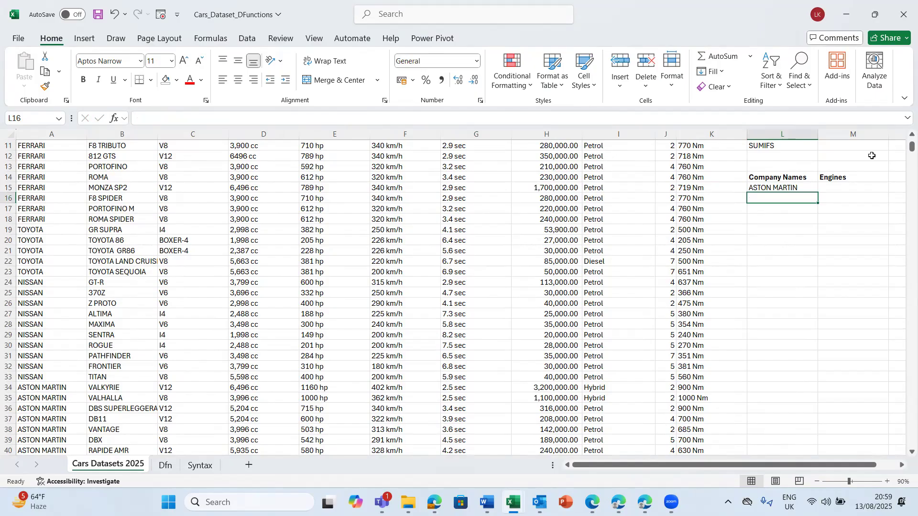
Enter the reference +C40 in M15 to use V12 as the Engines criterion.
click(832, 190)
text(+)
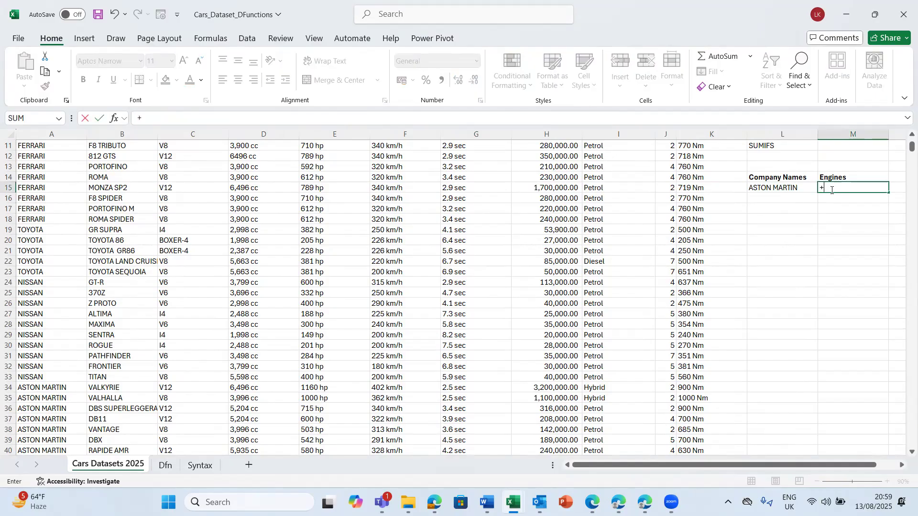
click(171, 452)
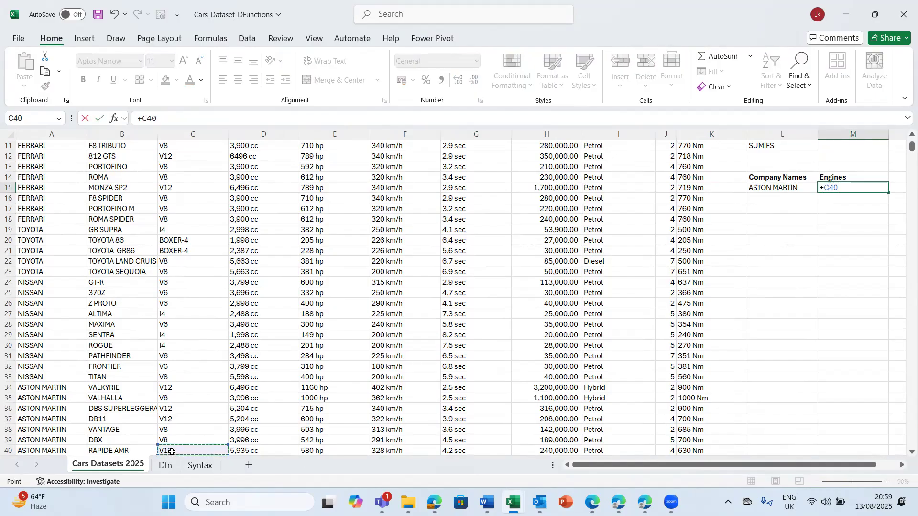
key(Return)
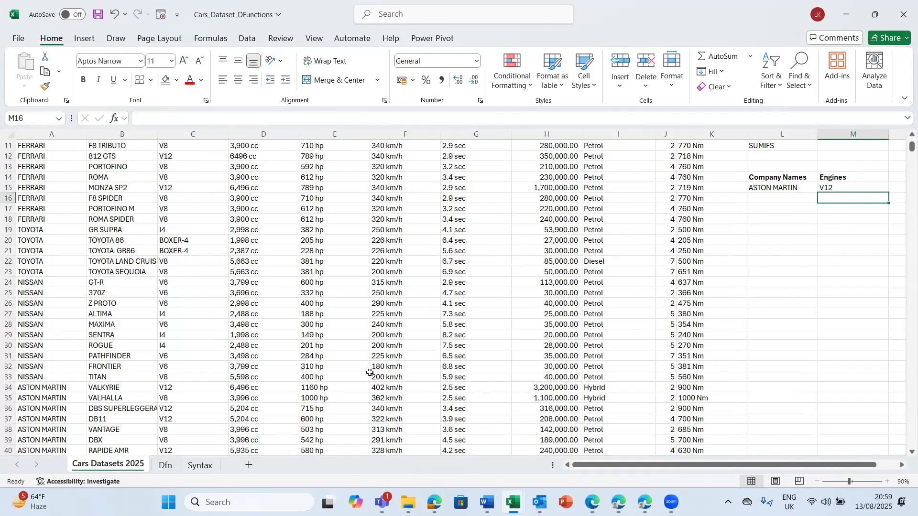
Examine the Cars Prices column as the field to sum, together with the Engines criterion in M15.
click(838, 187)
key(Up)
key(Up)
key(Up)
key(Up)
key(Up)
key(Up)
key(Up)
key(Up)
key(Up)
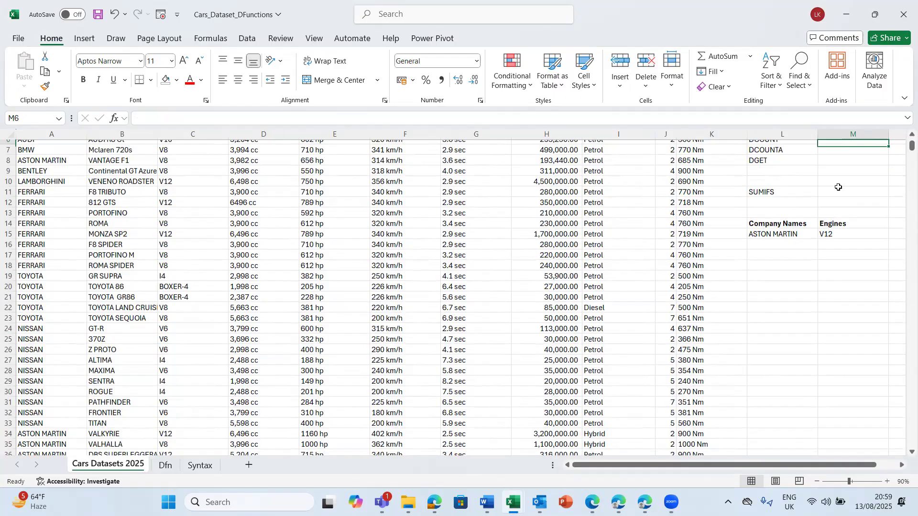
key(Up)
key(Up)
key(Up)
key(Up)
key(Up)
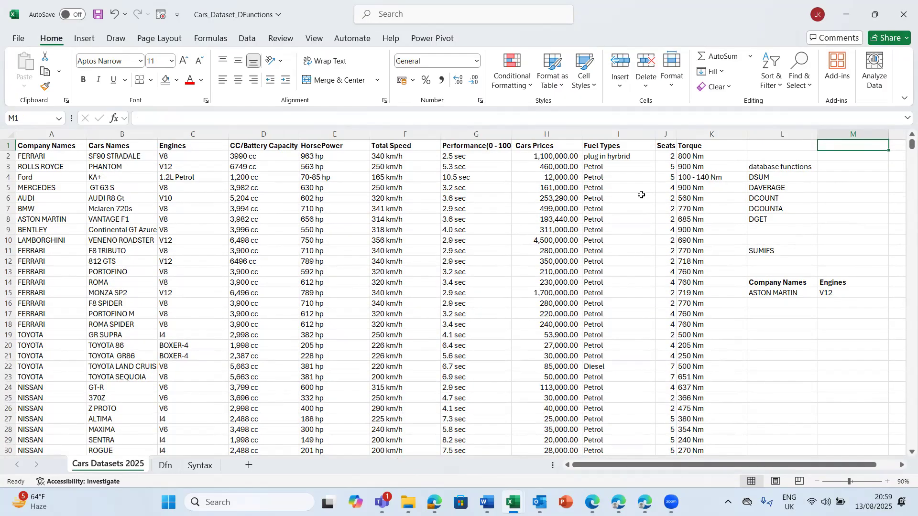
key(Left)
key(Left)
key(Left)
key(Left)
key(Left)
key(ctrl+space)
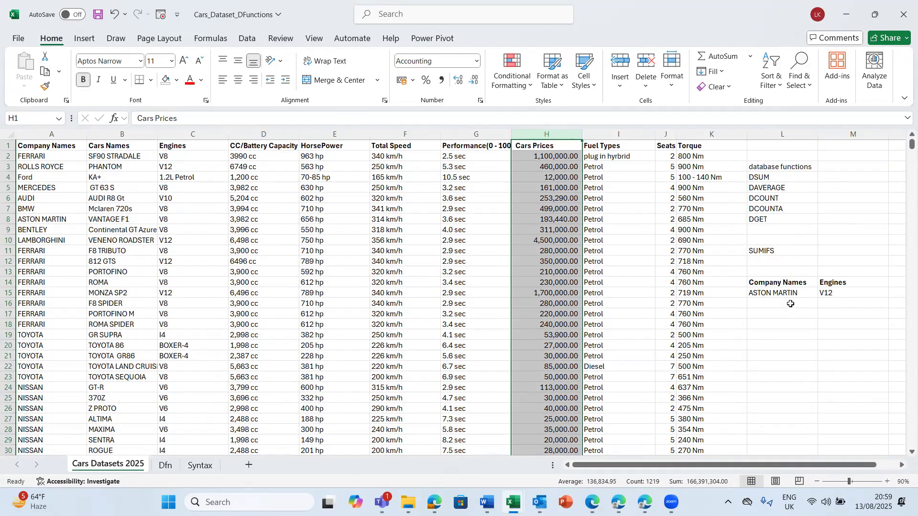
click(826, 295)
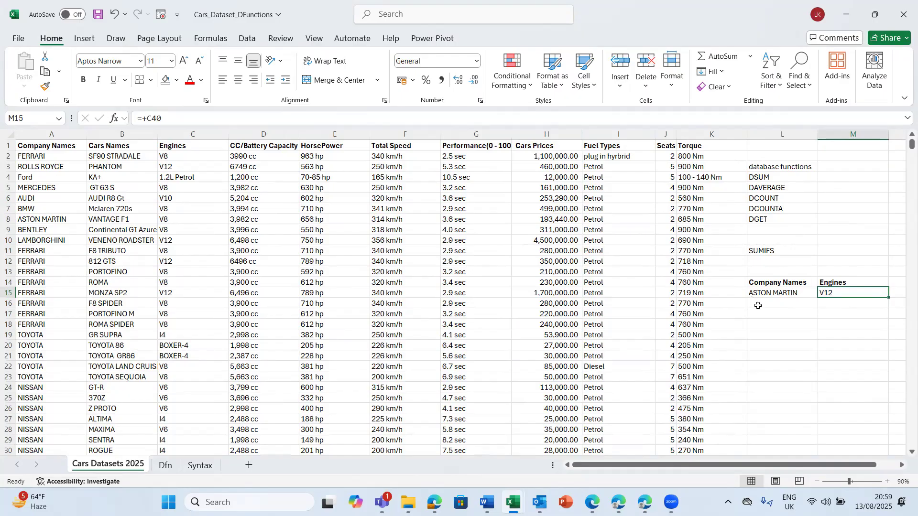
Start a DSUM formula in L17 with the whole cars table A1:K1219, including headers, as the database argument.
click(761, 314)
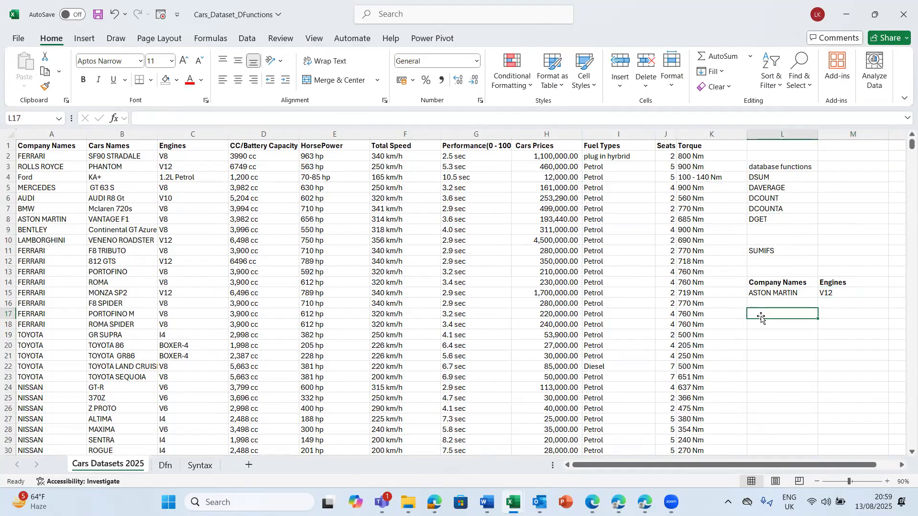
text(=)
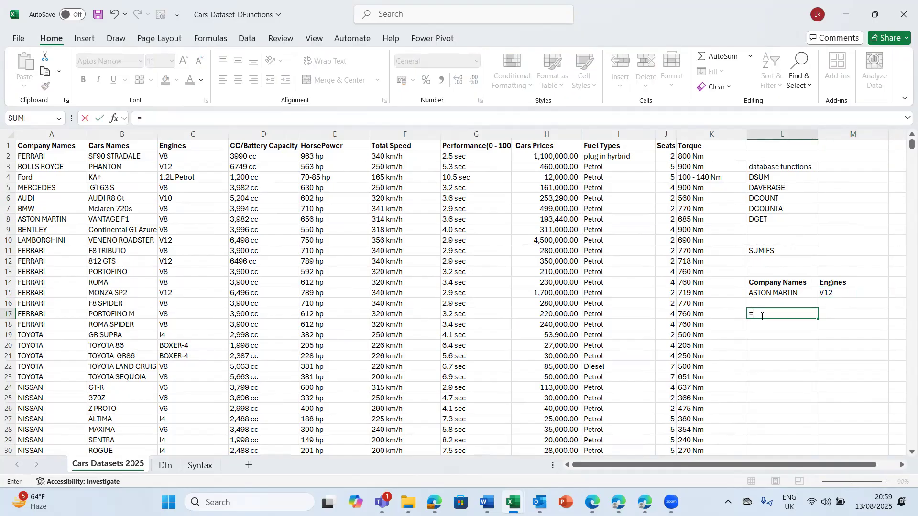
text(dsu)
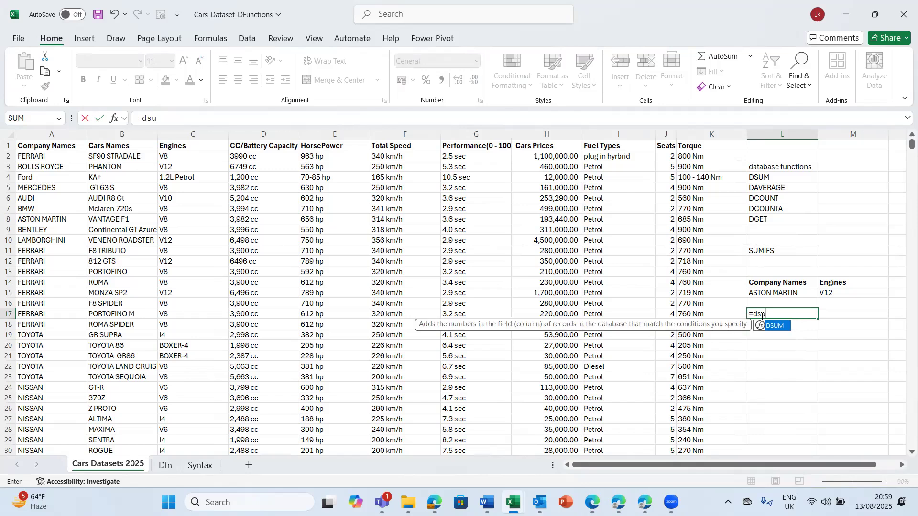
key(Tab)
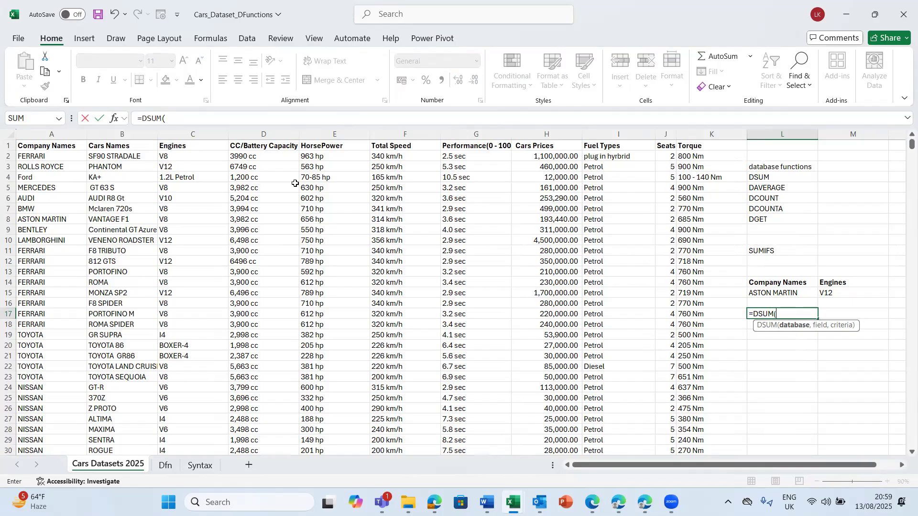
click(26, 146)
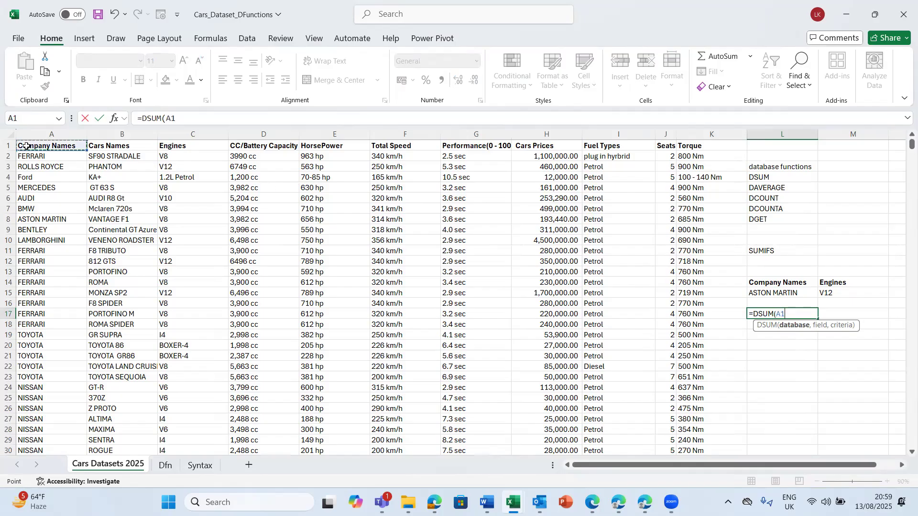
key(shift+Right)
key(shift+Right)
key(shift+Right)
key(shift+Right)
key(shift+Right)
key(shift+Right)
key(shift+Right)
key(shift+Right)
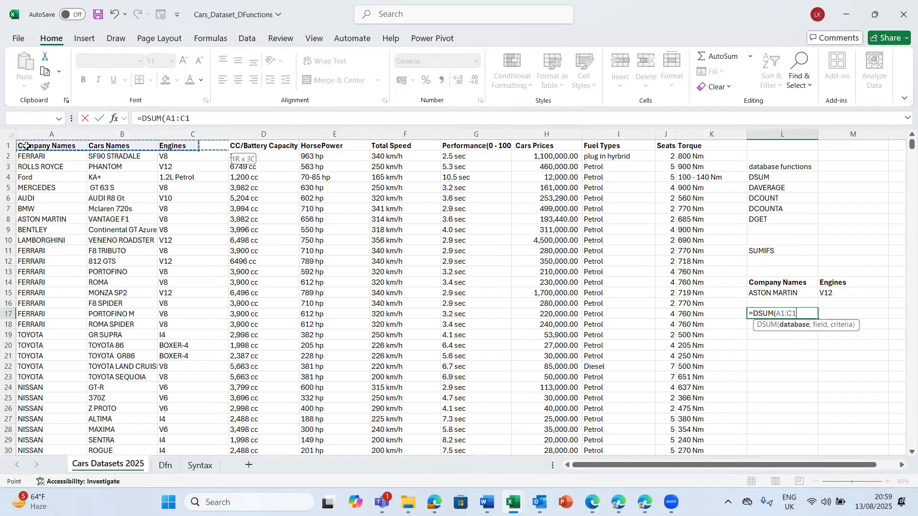
key(shift+Right)
key(shift+Right)
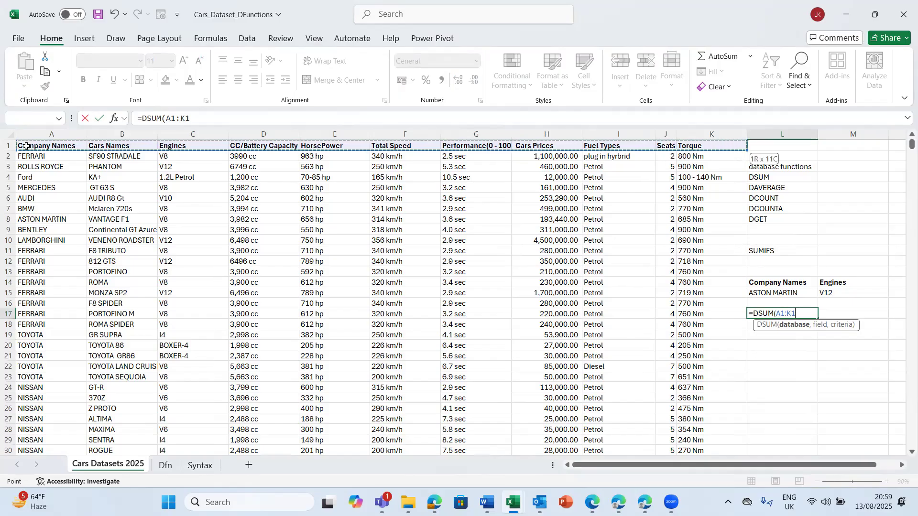
key(ctrl+shift+Down)
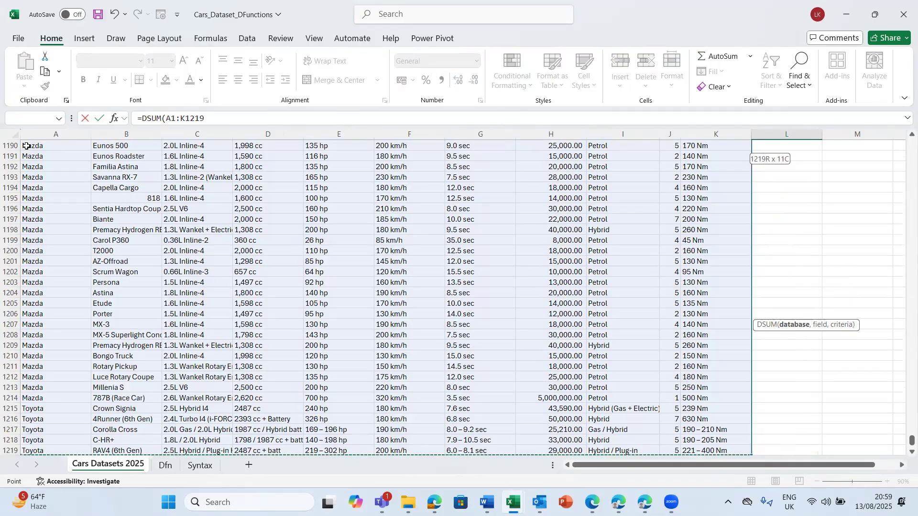
text(,)
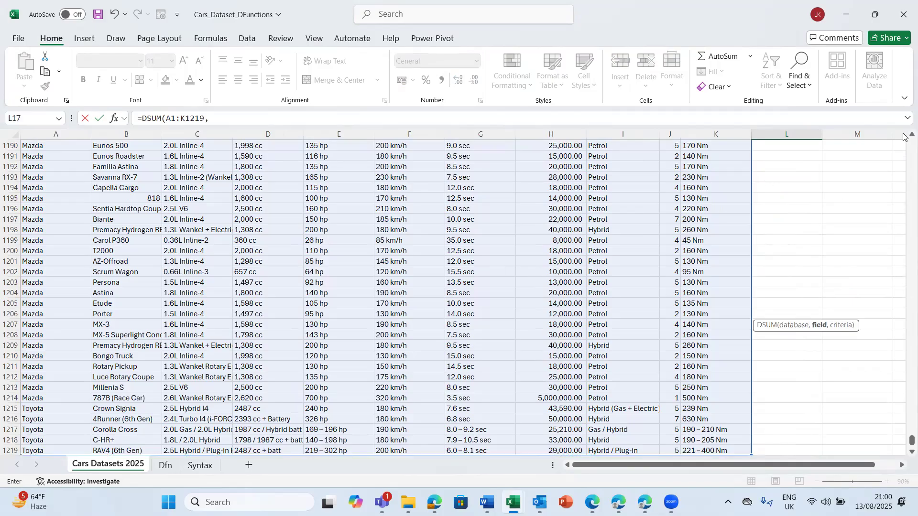
Set the DSUM field argument to 8, the position of the Cars Prices column.
scroll(903, 151, up, 20)
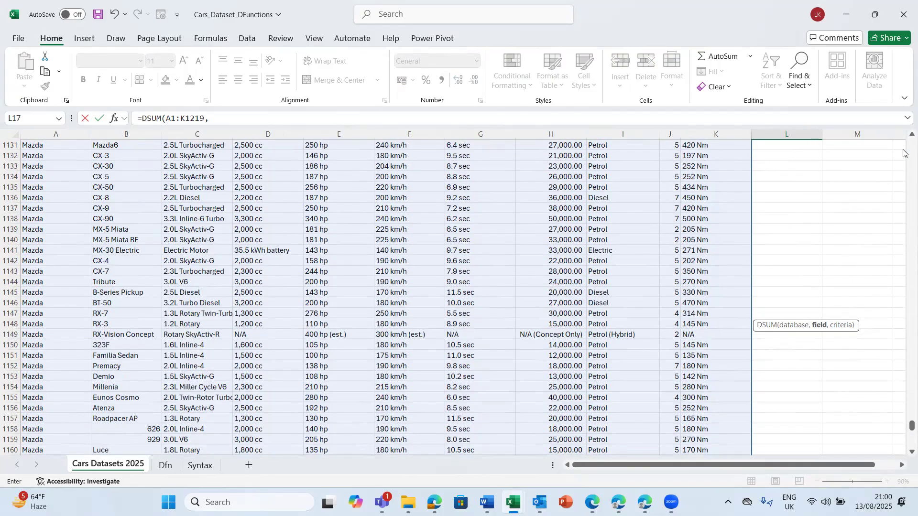
click(904, 151)
drag(905, 373, 903, 106)
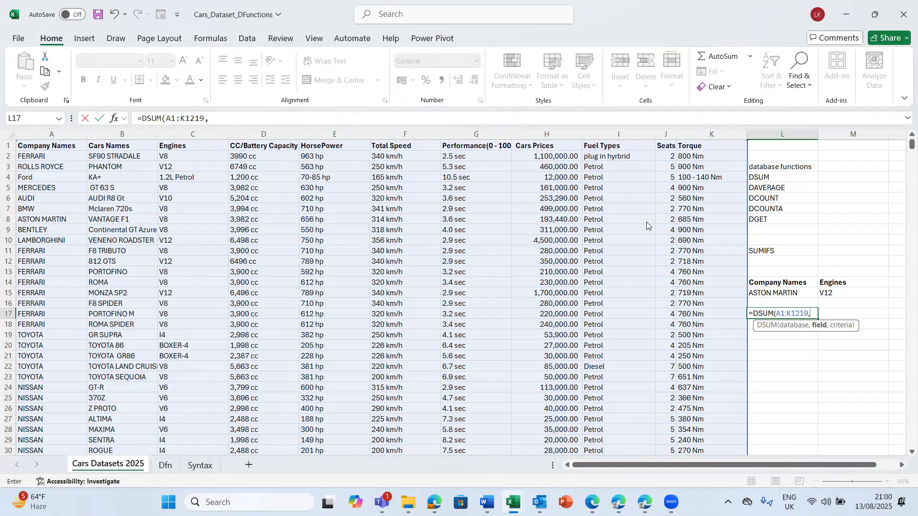
text(8,)
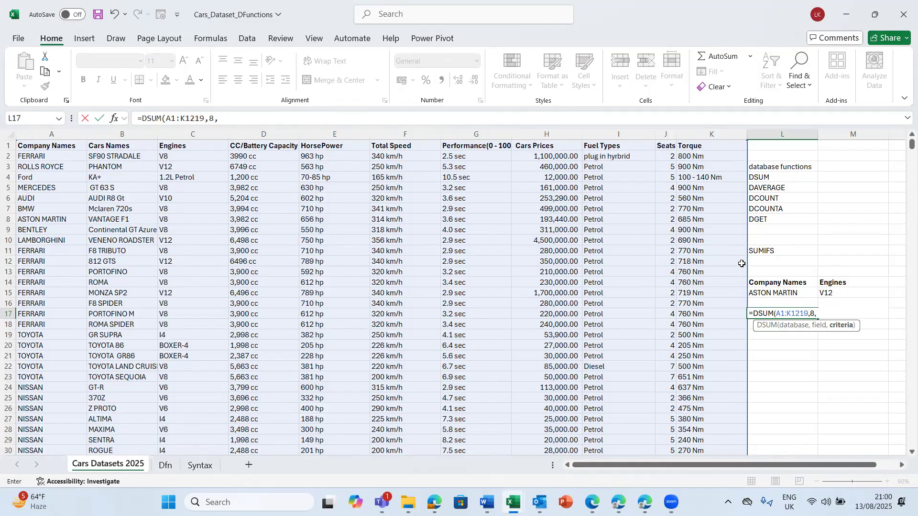
Complete the DSUM formula with L14:M15 as the criteria range and apply comma style to its result in L17.
click(765, 282)
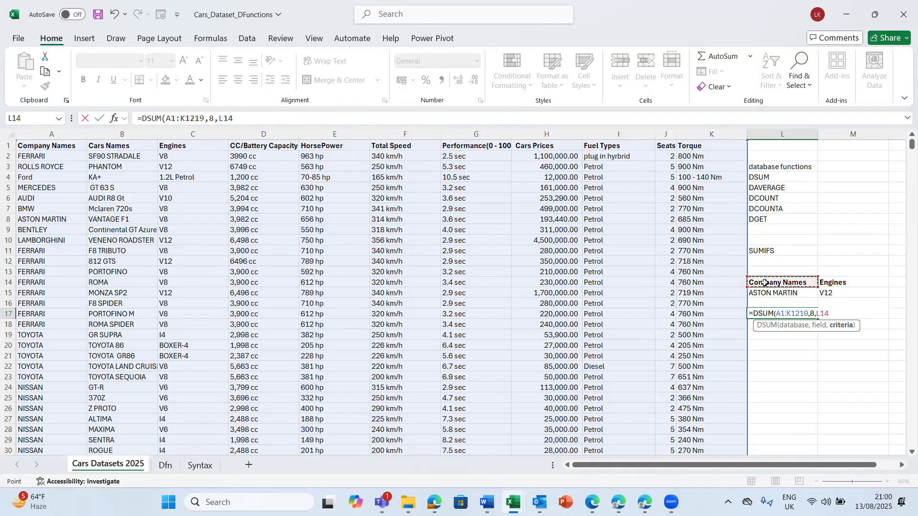
key(shift+Right)
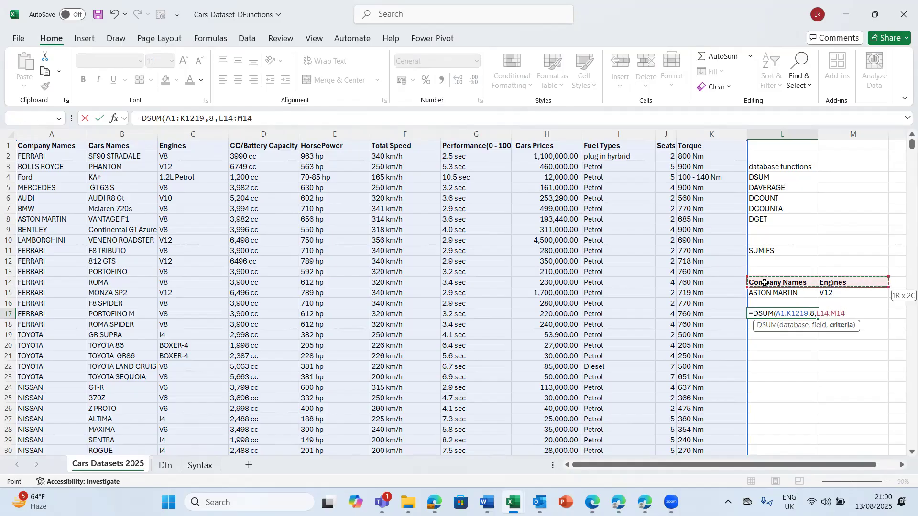
key(shift+Down)
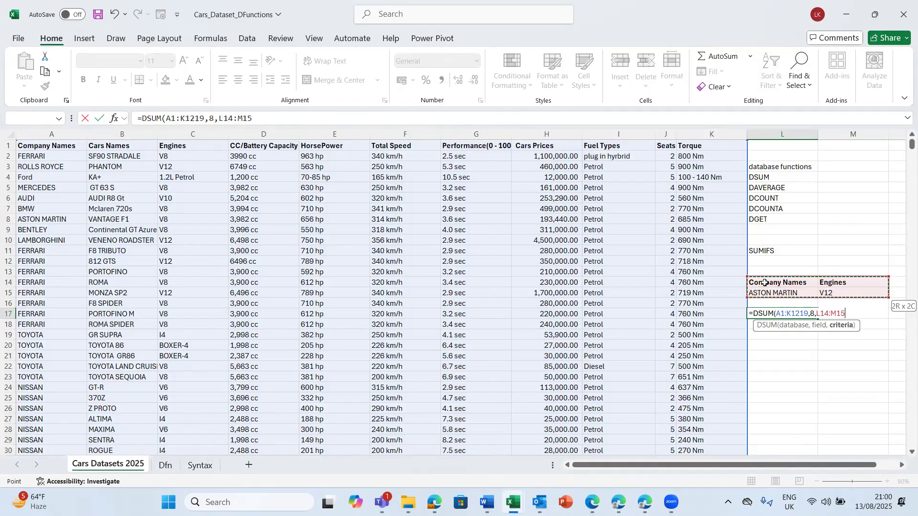
key(Return)
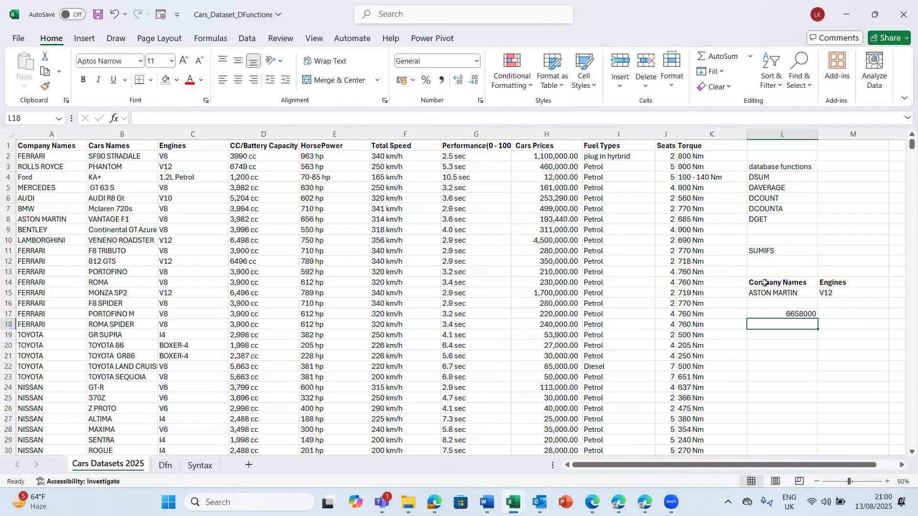
click(795, 313)
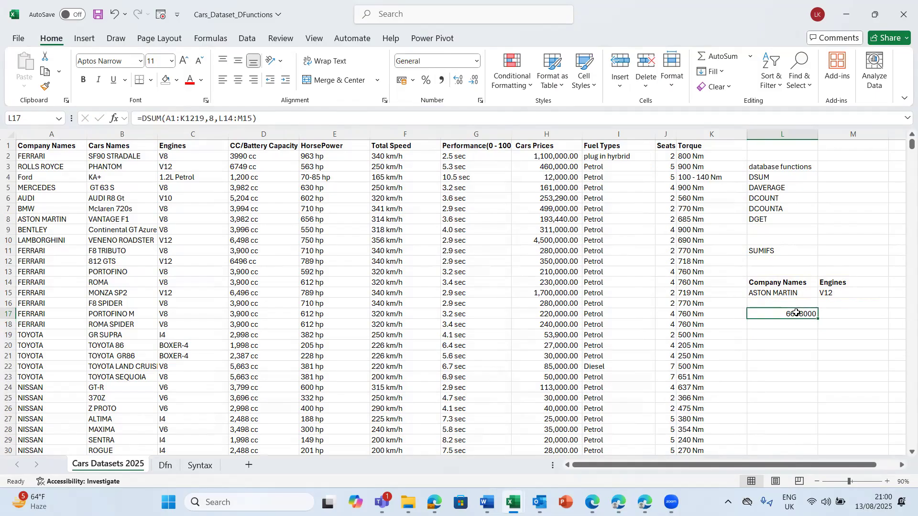
click(441, 80)
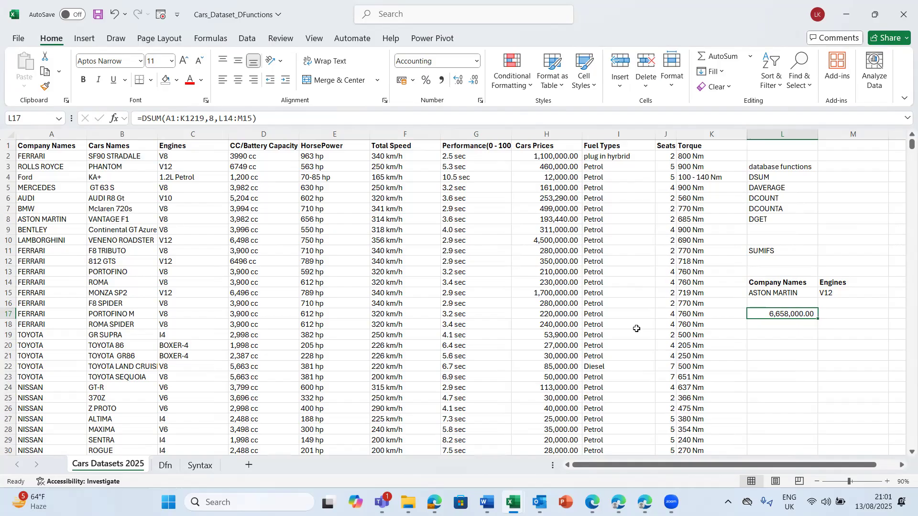
Turn on filtering for the cars table and filter Company Names to ASTON MARTIN only.
click(331, 300)
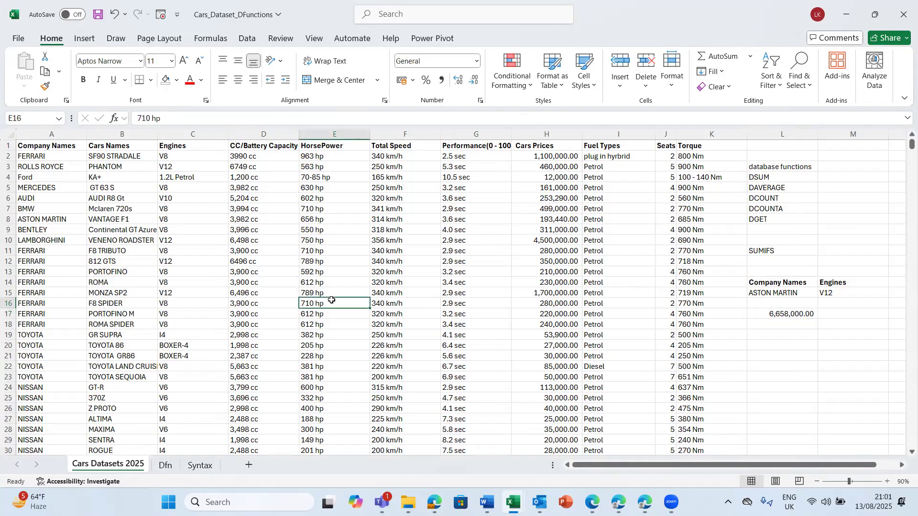
key(ctrl+shift+l)
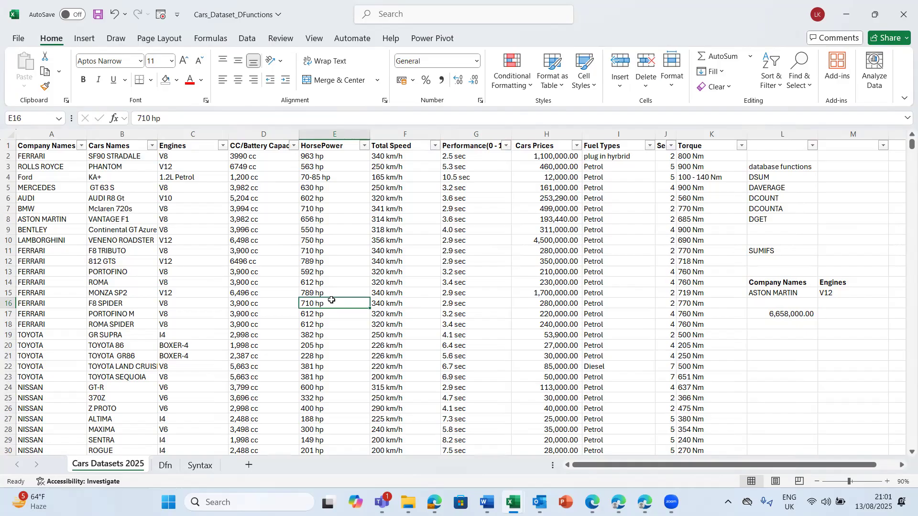
click(81, 147)
click(114, 301)
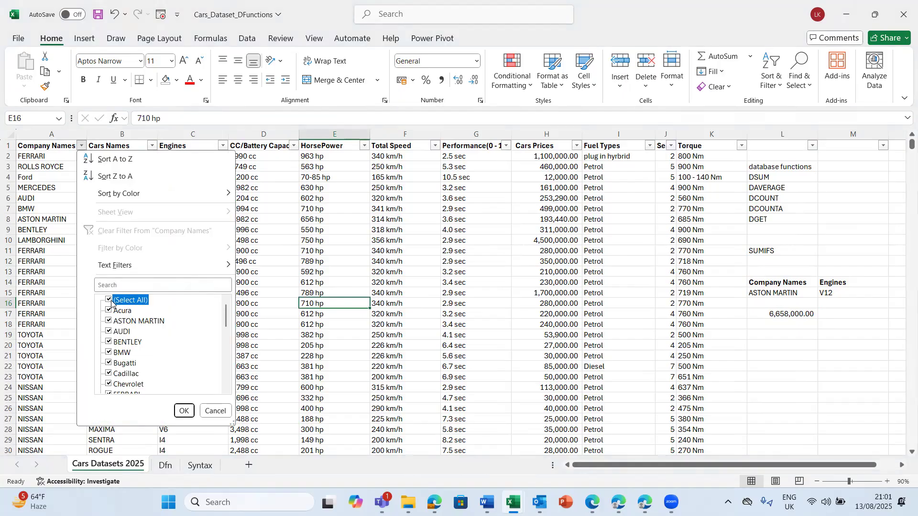
click(109, 322)
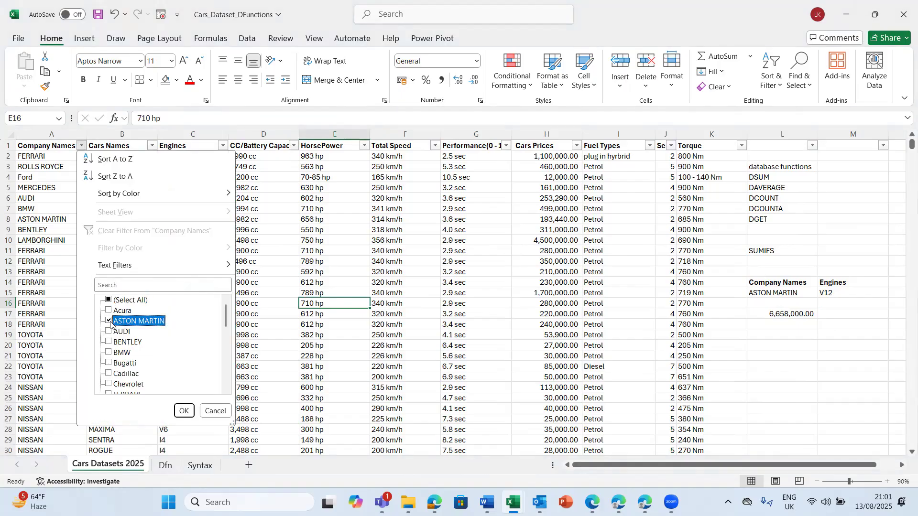
click(183, 410)
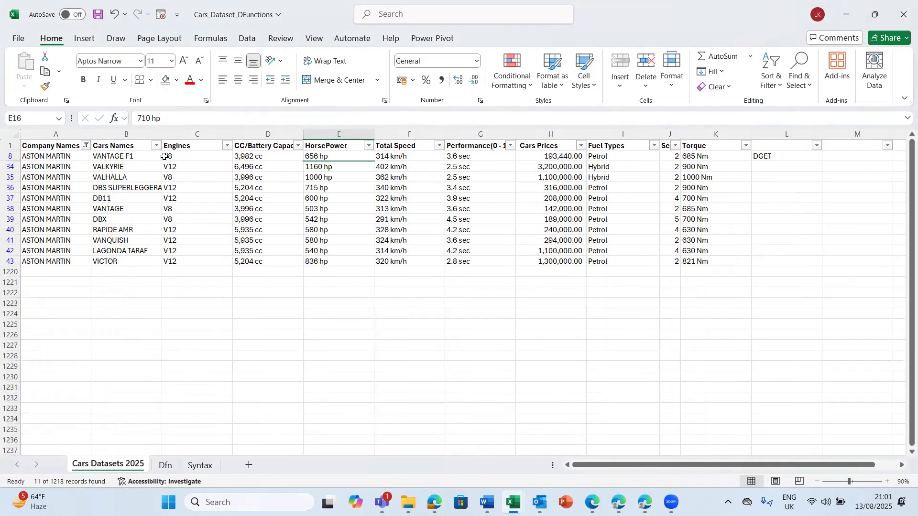
Filter the Engines column to V12 only.
click(203, 147)
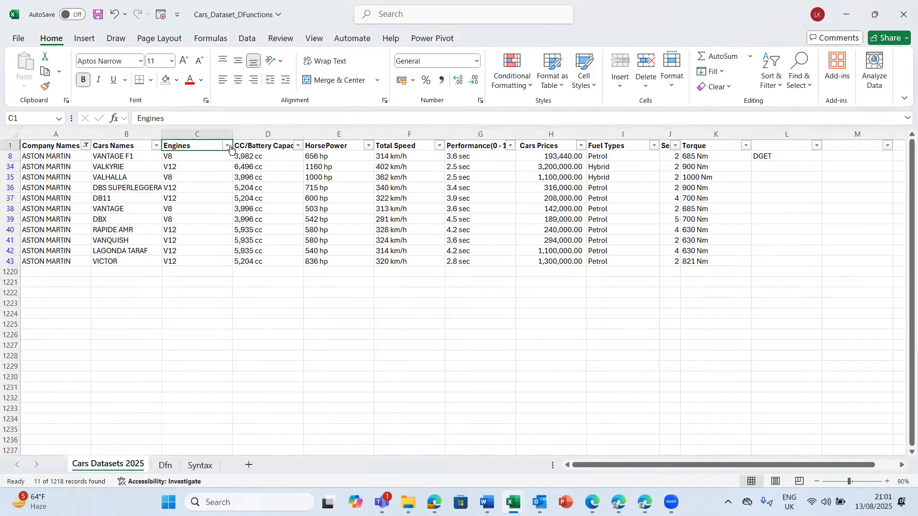
click(228, 145)
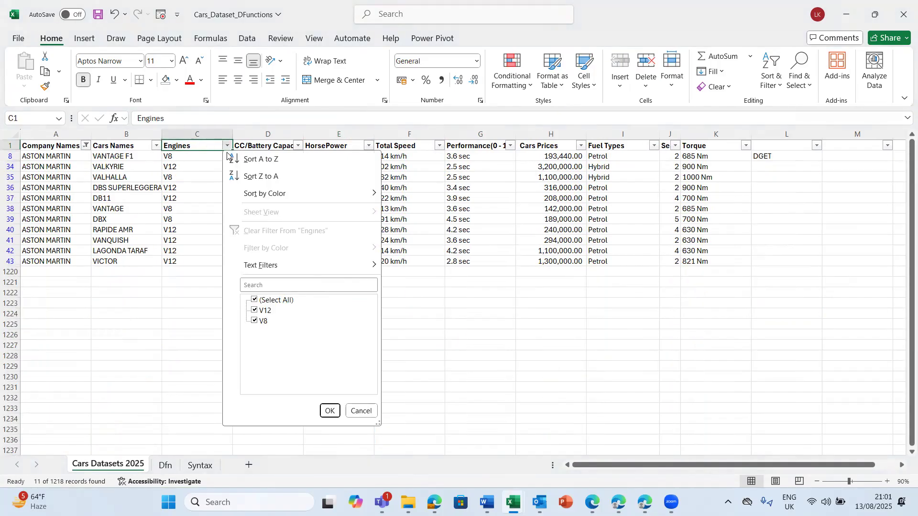
click(255, 299)
click(255, 311)
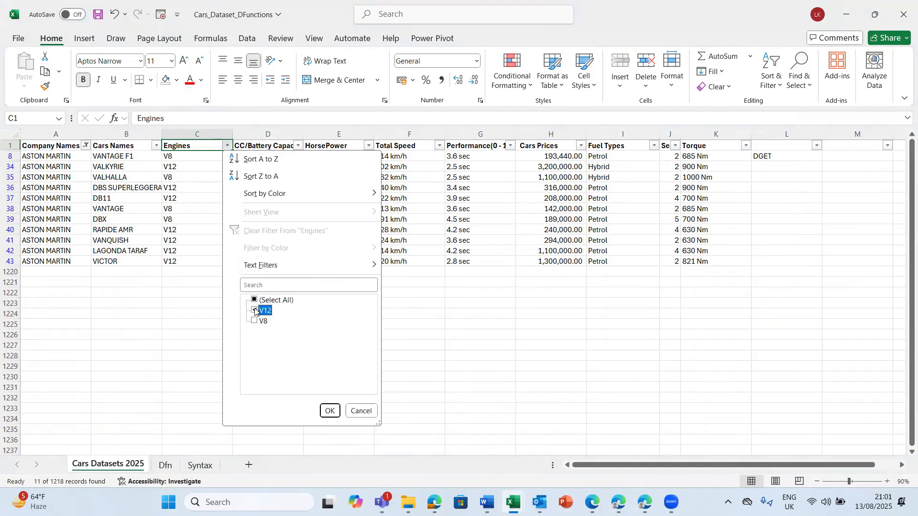
click(329, 411)
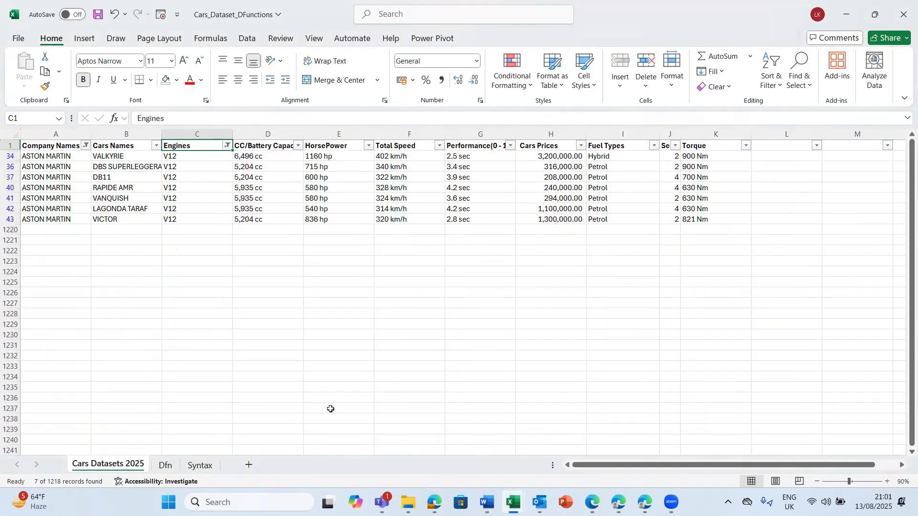
Select all the filtered Cars Prices from H34 to H43 to check their sum against the DSUM result.
click(543, 157)
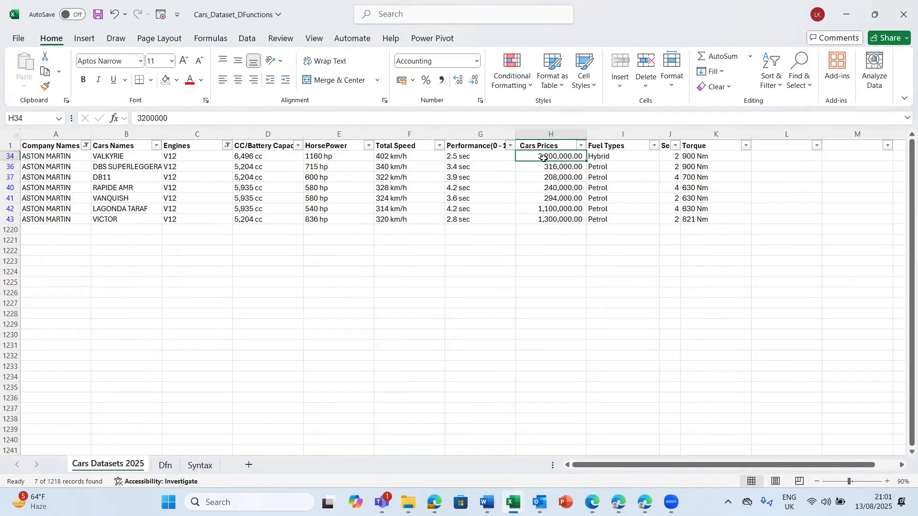
key(shift+Down)
key(shift+Down)
key(shift+Down)
key(shift+Down)
key(shift+Down)
key(shift+Down)
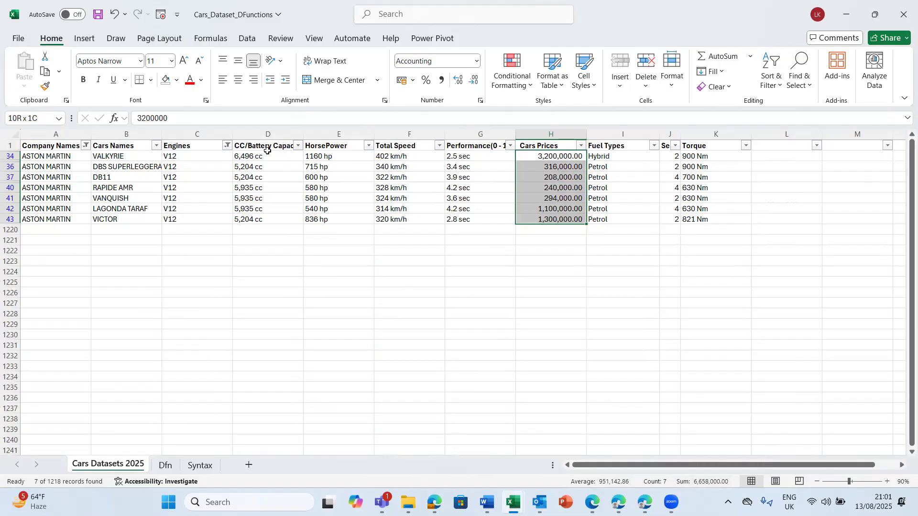
Clear the filters from the Engines and Company Names columns.
click(227, 145)
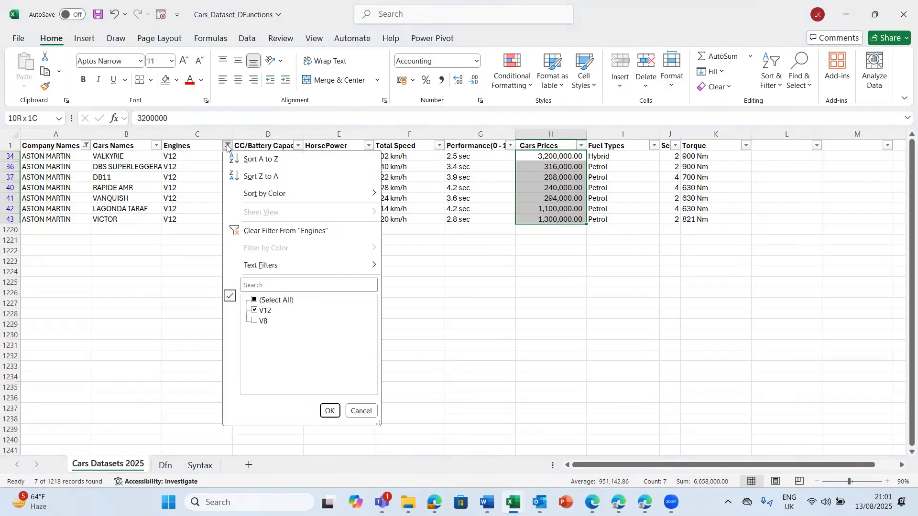
click(247, 231)
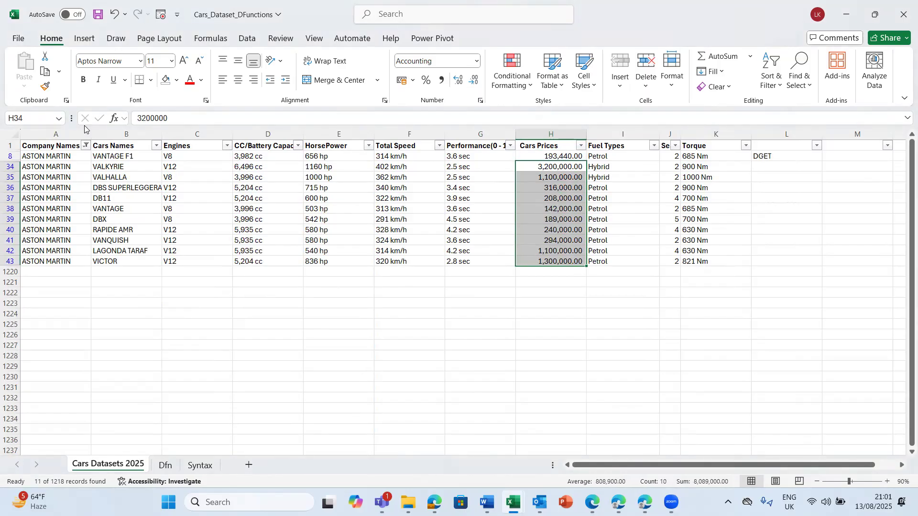
click(86, 146)
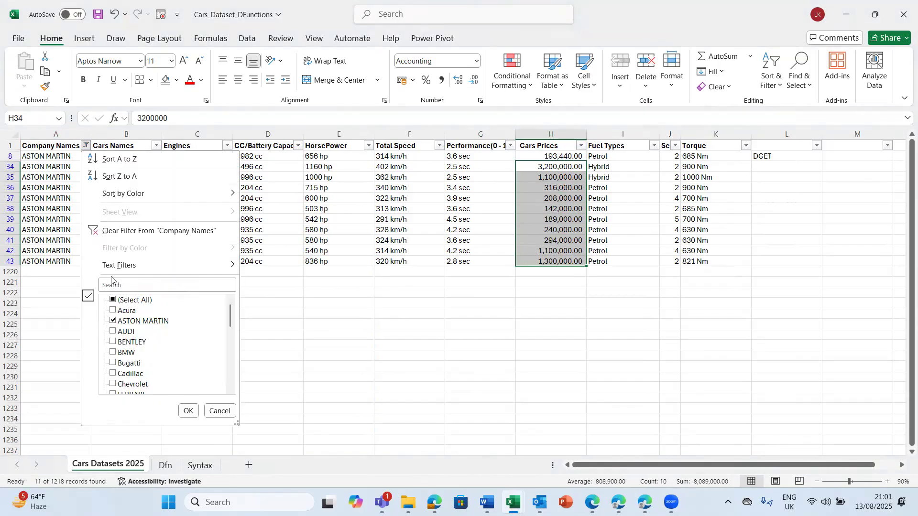
click(111, 231)
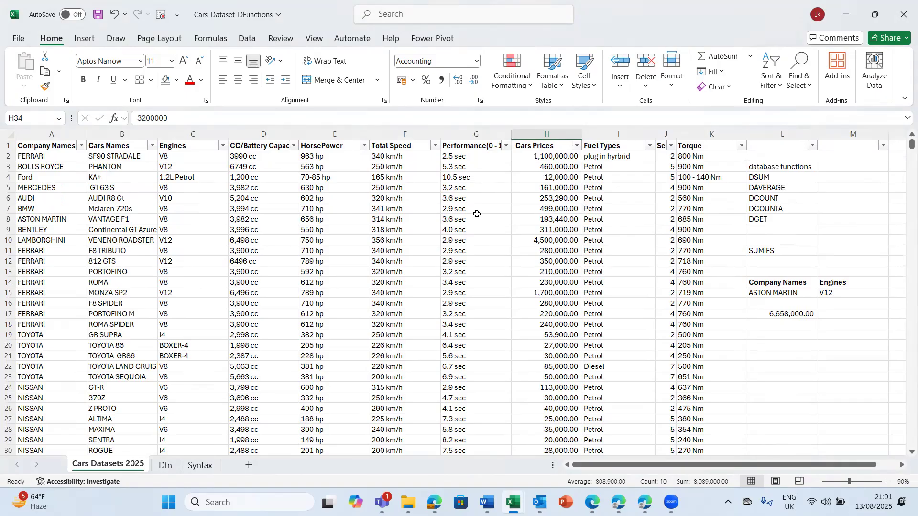
Start a SUMIFS formula in L19 with the whole Cars Prices column H:H as the sum range.
click(807, 354)
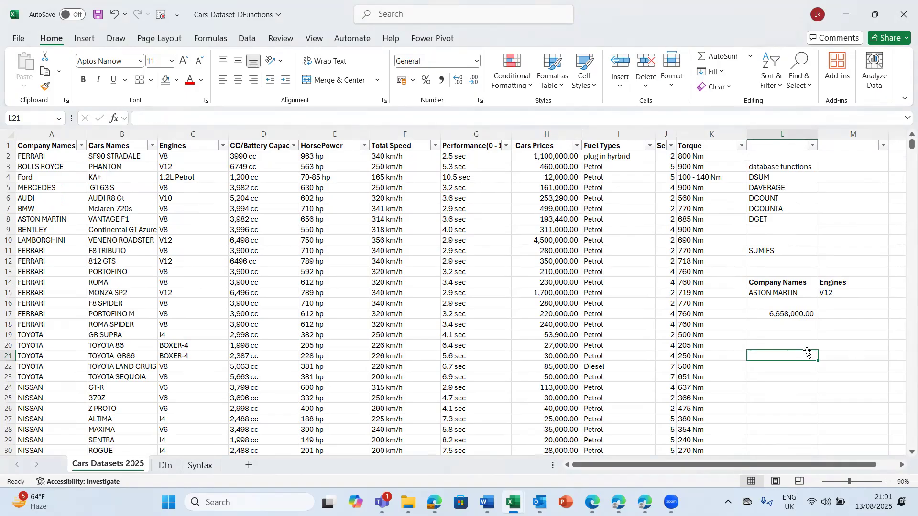
click(785, 313)
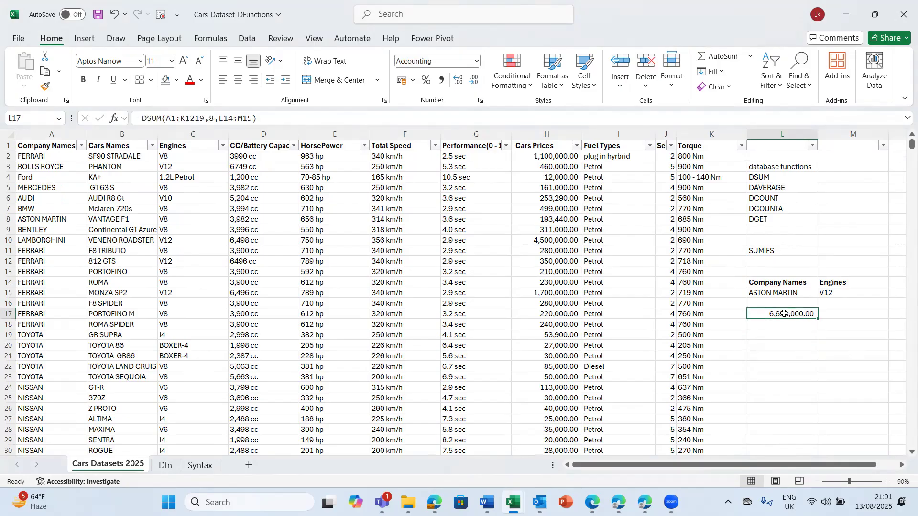
click(769, 340)
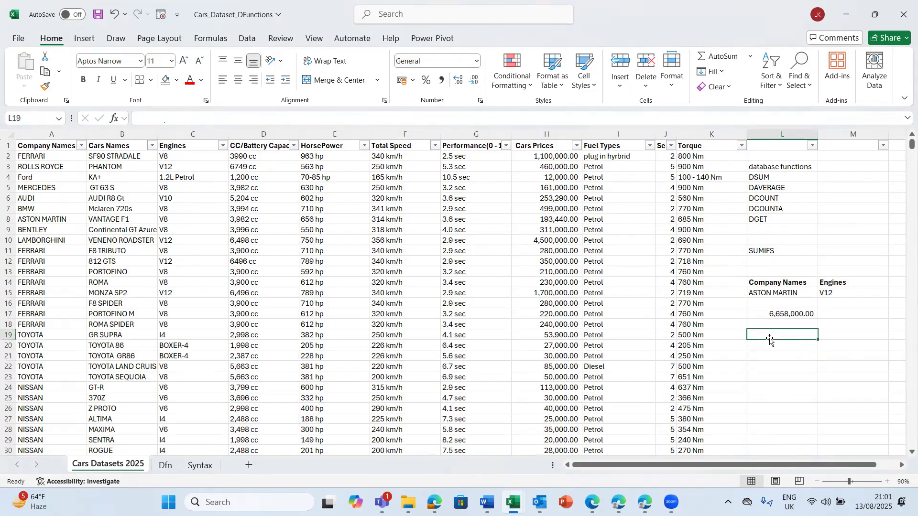
text(=)
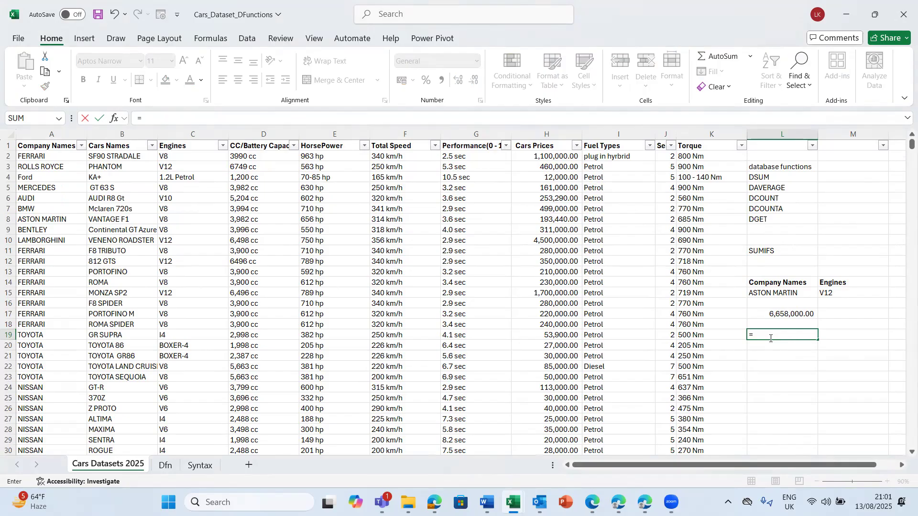
text(sumif)
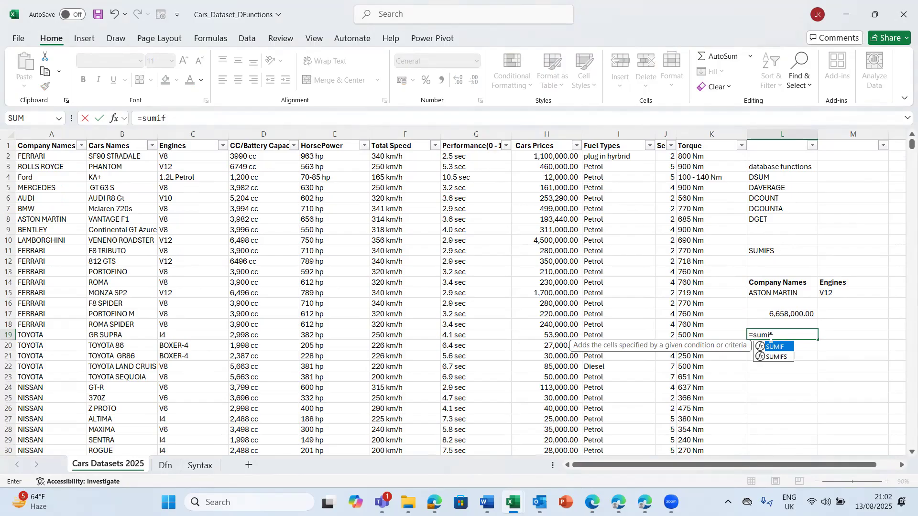
key(Down)
key(Tab)
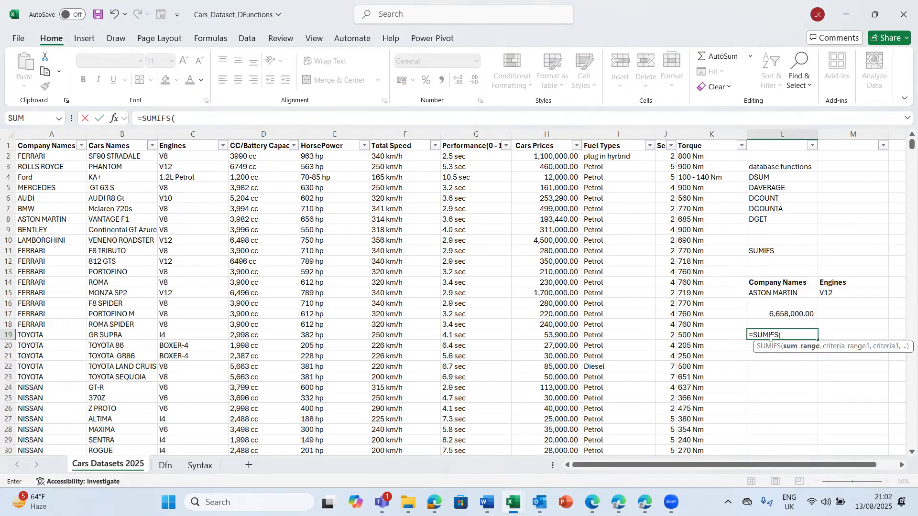
click(549, 153)
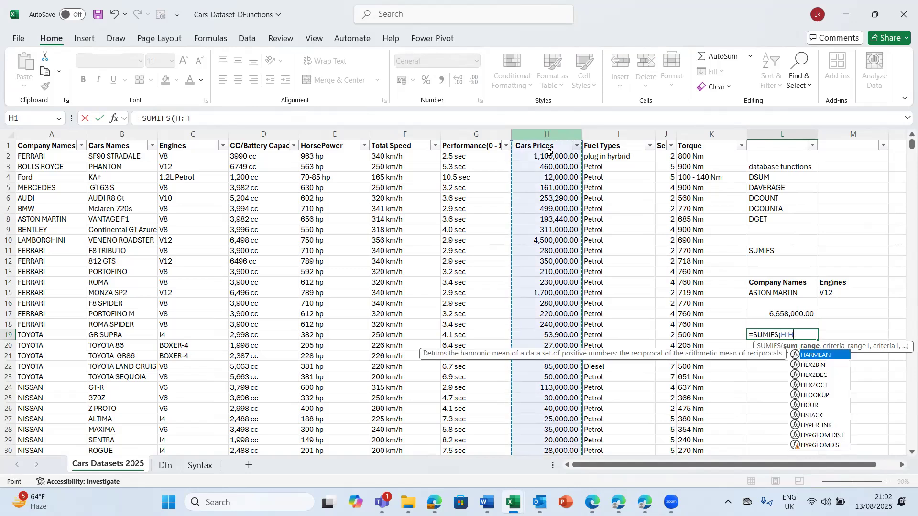
text(,)
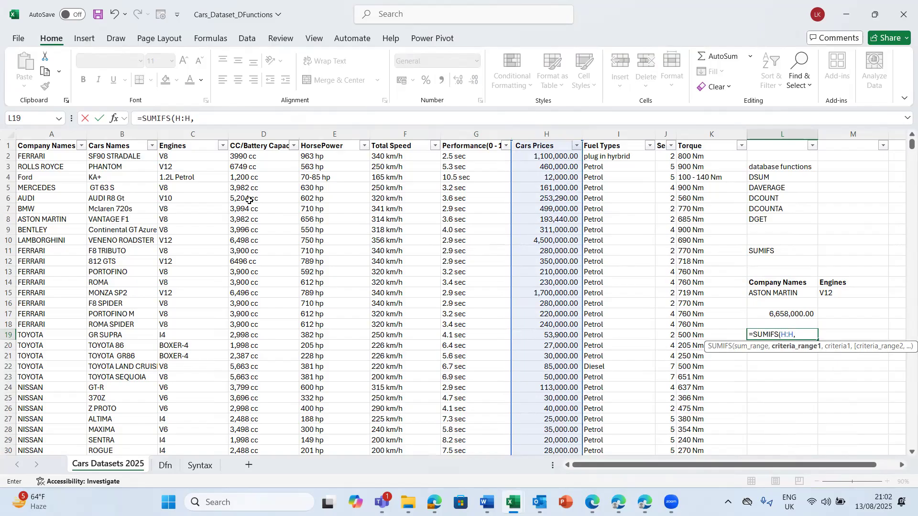
Add the Company Names column A:A as the first SUMIFS criteria range with the criterion "ASTON MARTIN".
click(44, 130)
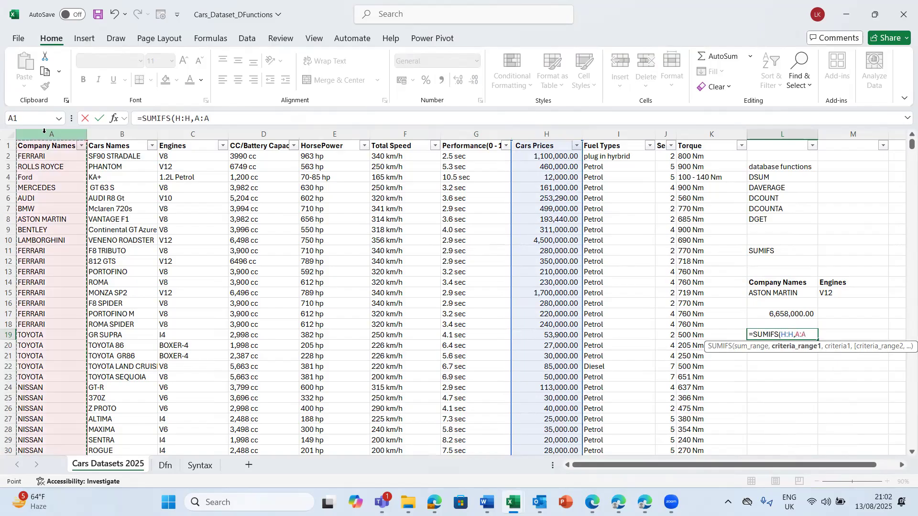
text(,)
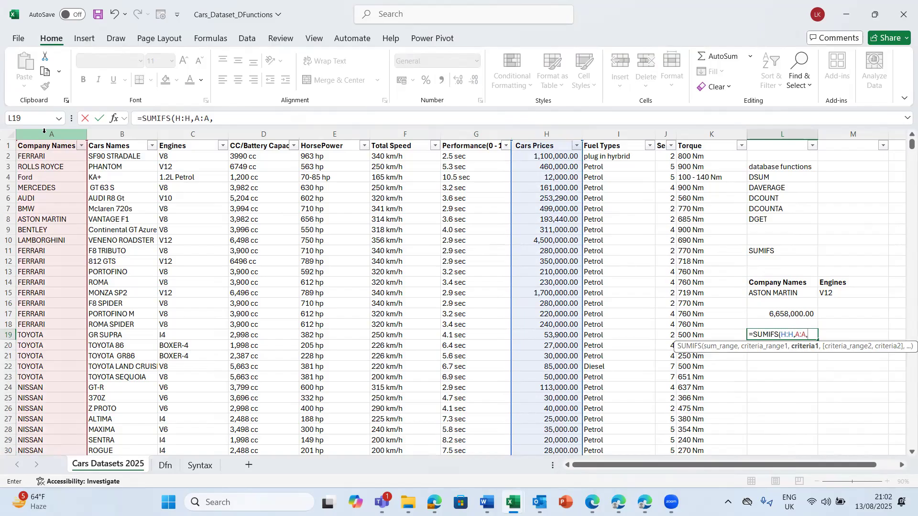
text("ASTON MARTIN)
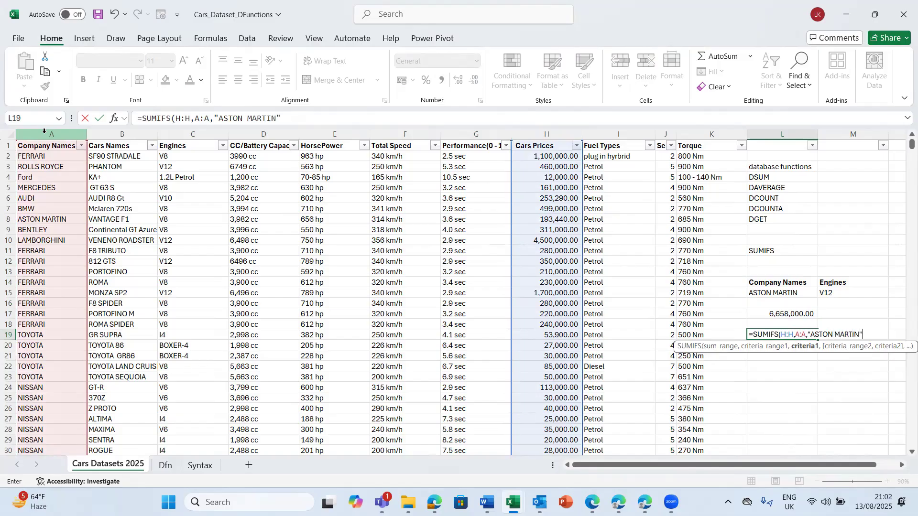
text(",)
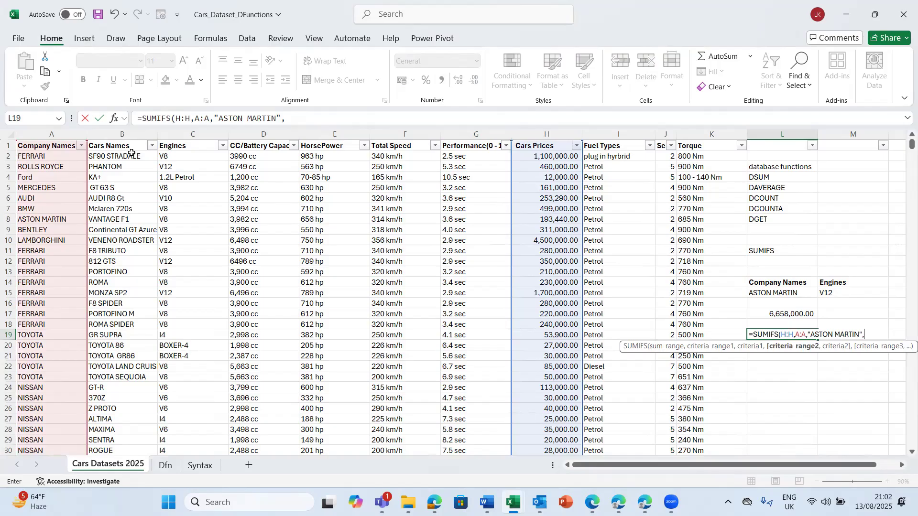
Complete the SUMIFS formula with the Engines column C:C as the second criteria range and "V12" as its criterion.
click(179, 136)
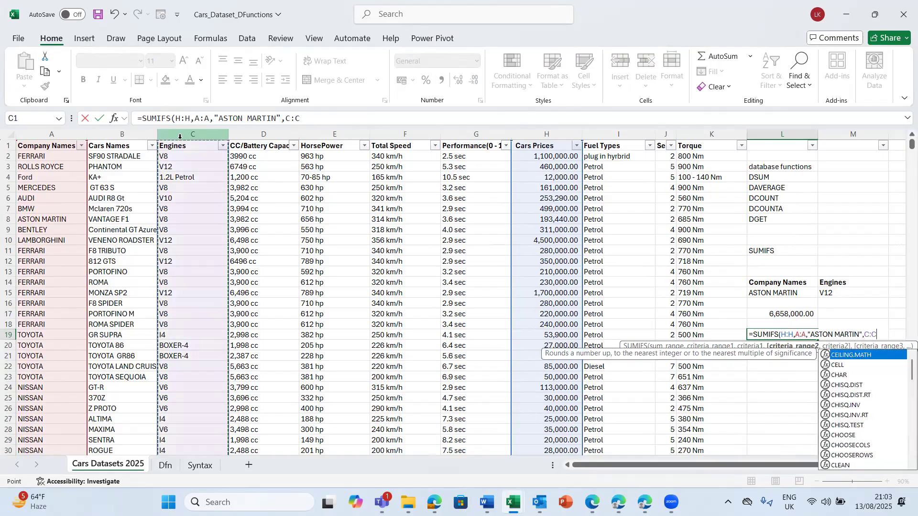
text(,)
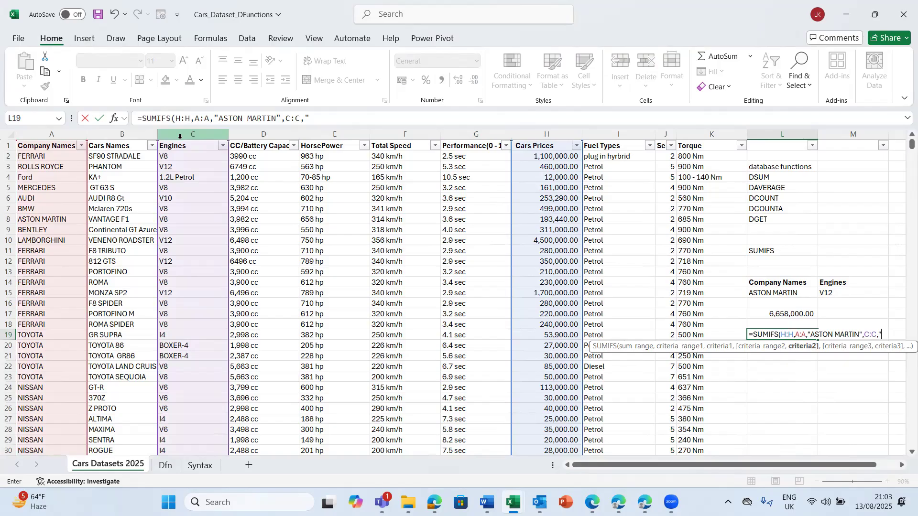
text("V12)
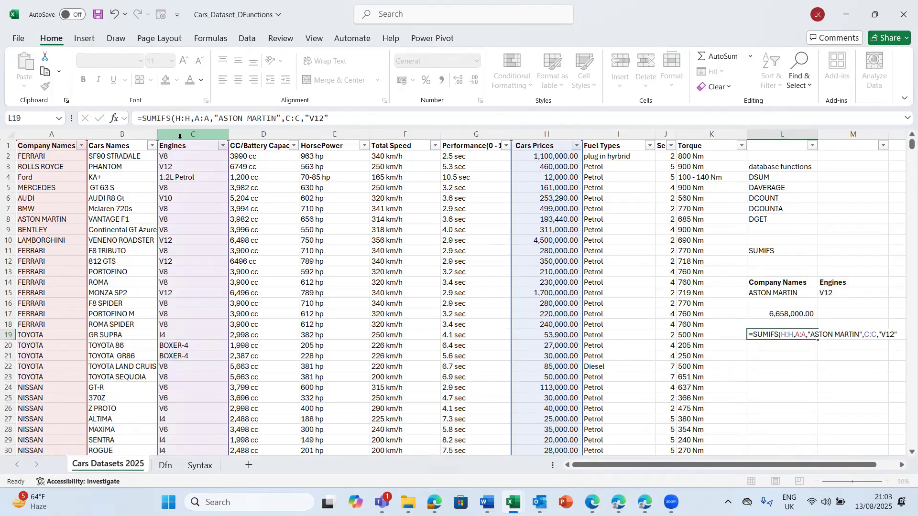
key(Return)
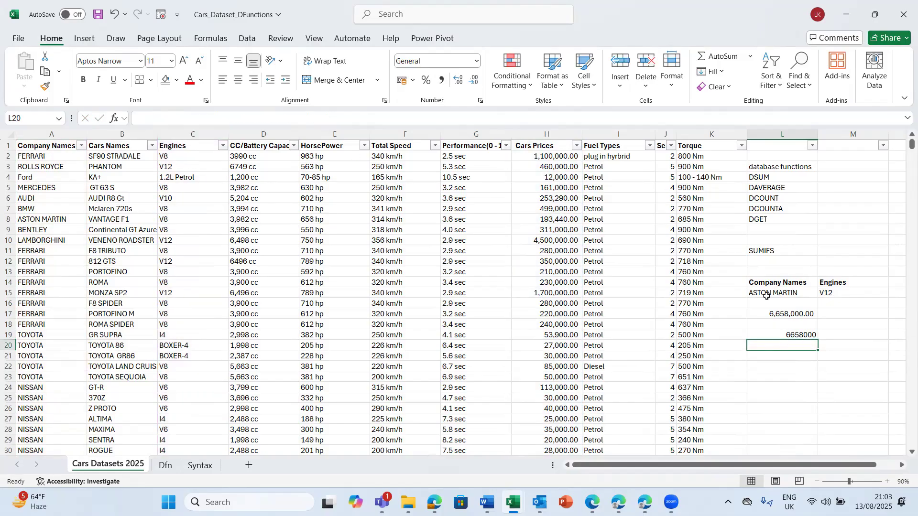
Apply comma style to the SUMIFS result in L19 and compare its formula with the DSUM formula in L17.
click(767, 333)
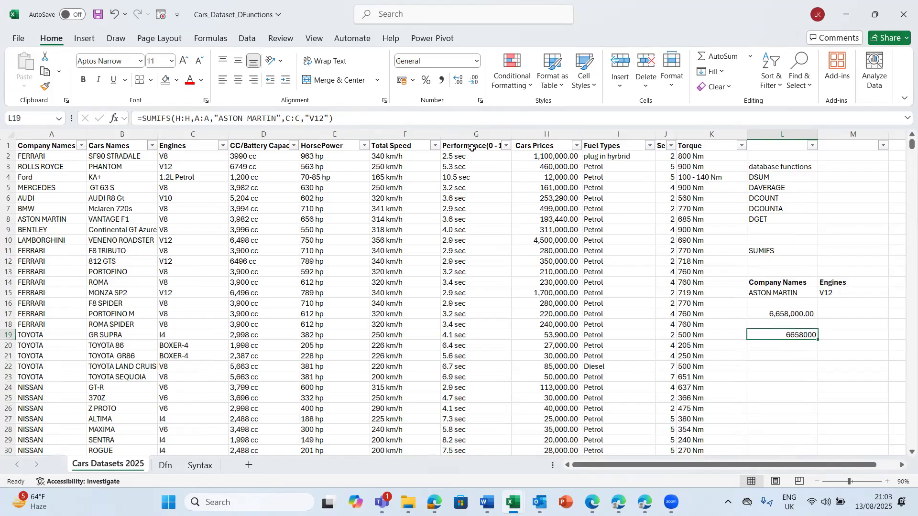
click(441, 80)
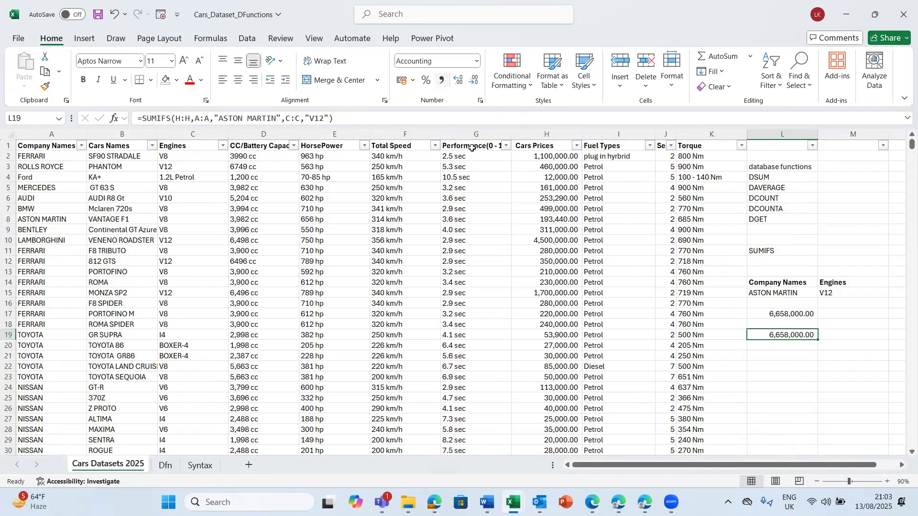
click(785, 314)
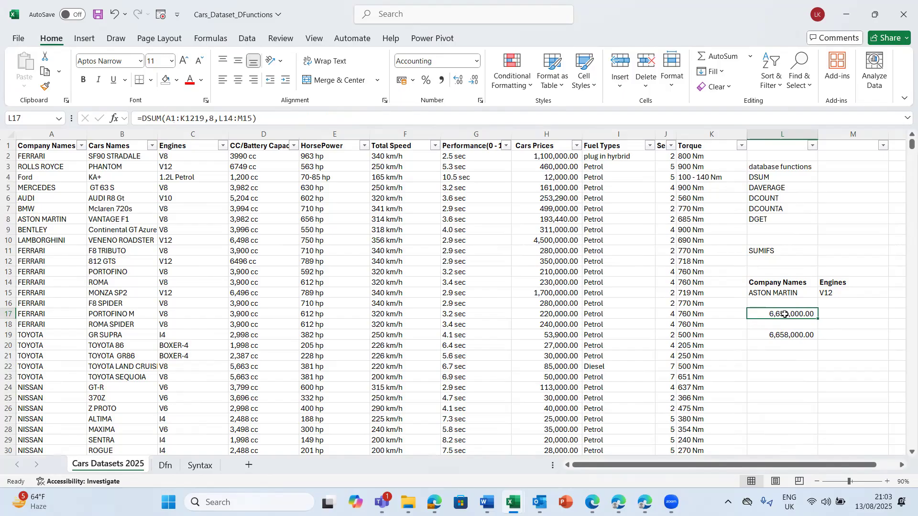
click(787, 336)
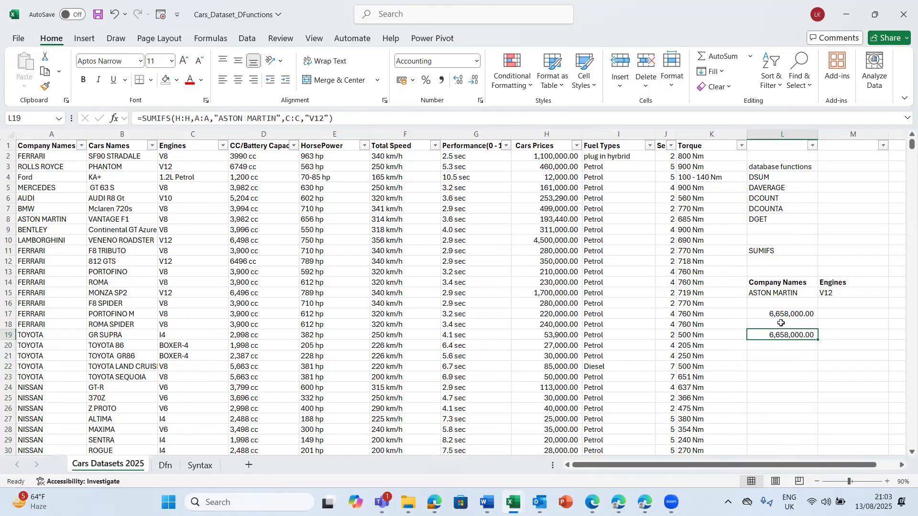
click(778, 315)
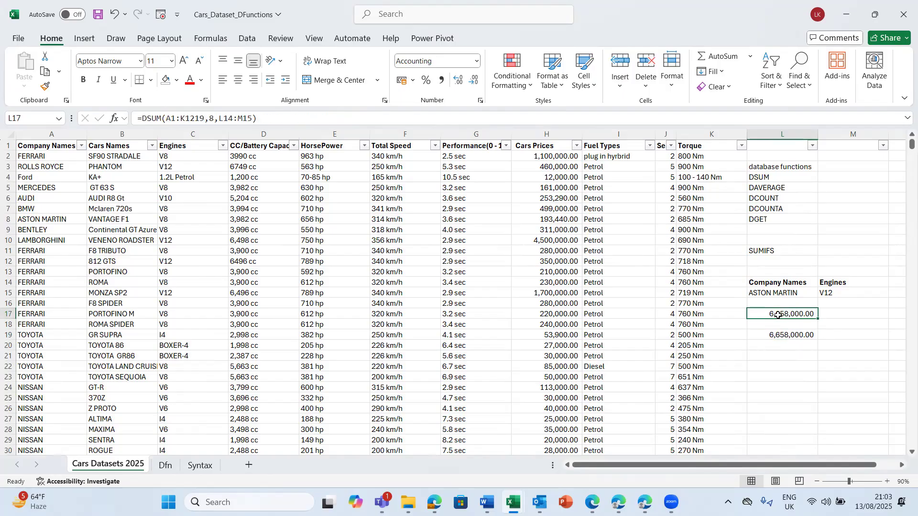
key(Right)
key(Right)
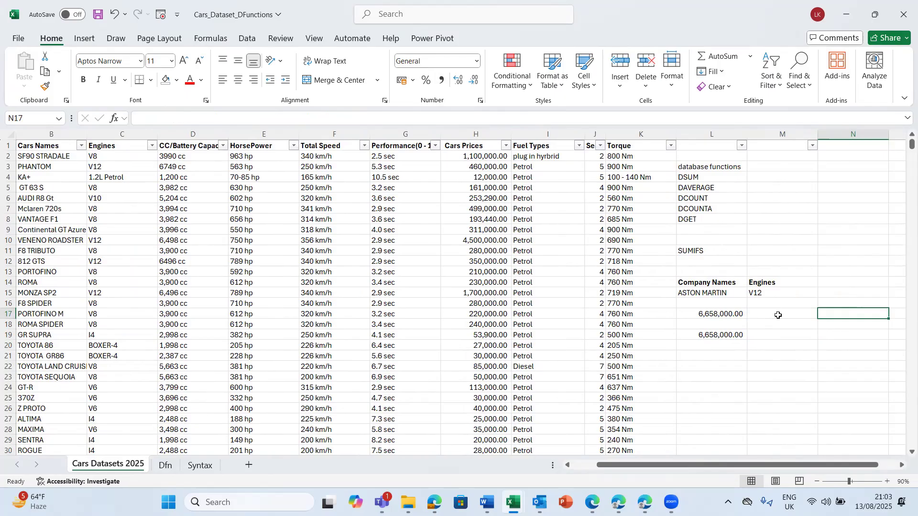
click(718, 315)
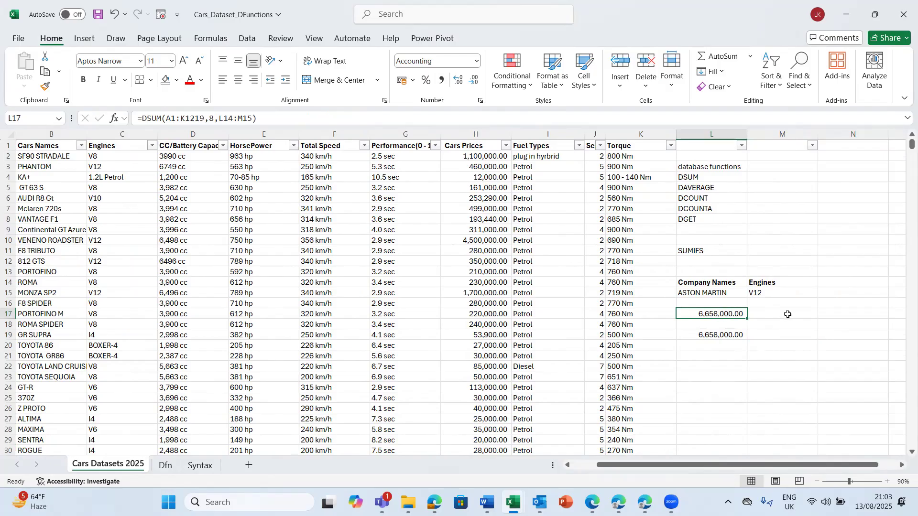
click(796, 211)
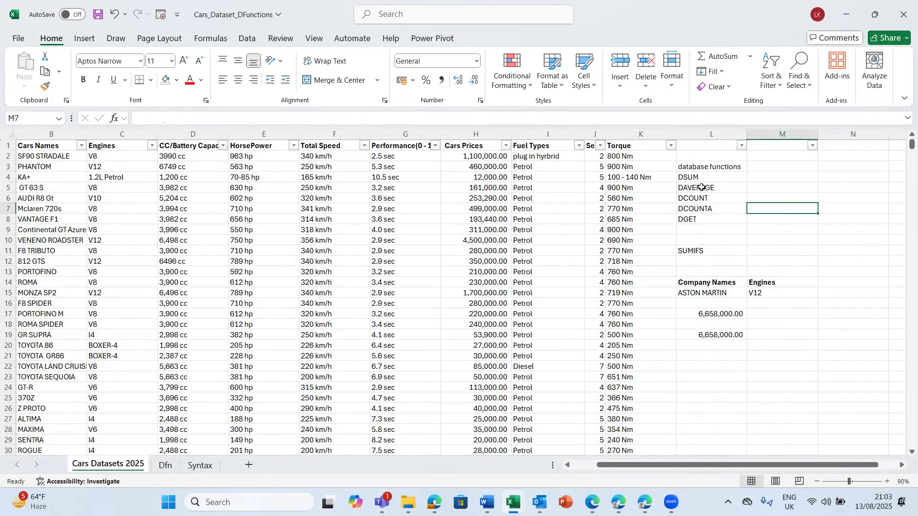
key(Up)
key(Up)
key(Up)
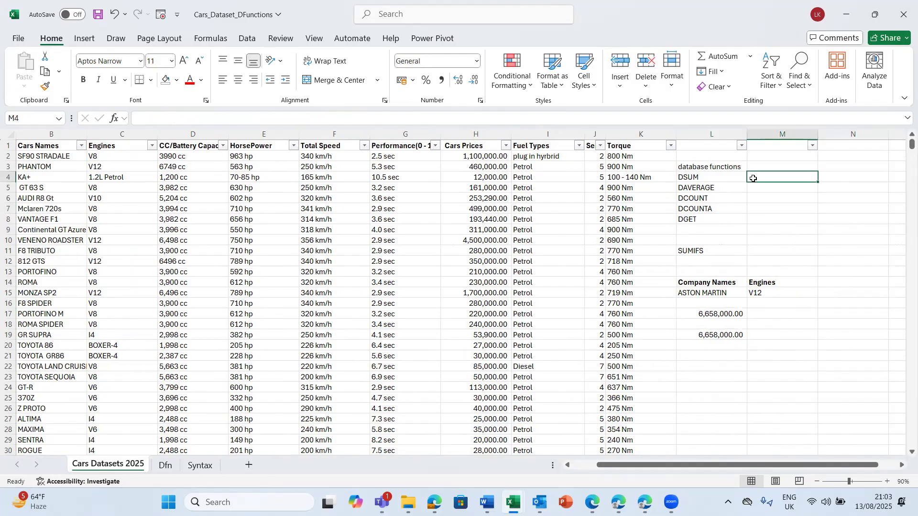
click(708, 314)
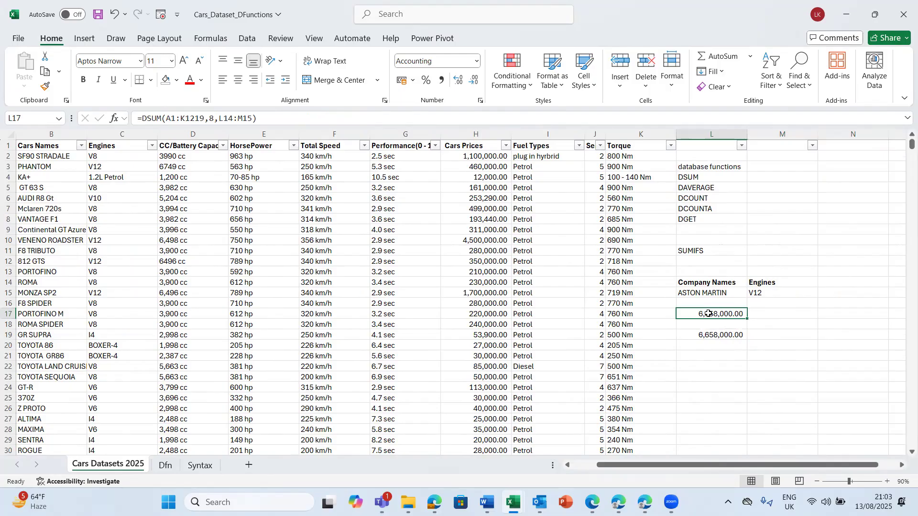
click(720, 180)
click(765, 178)
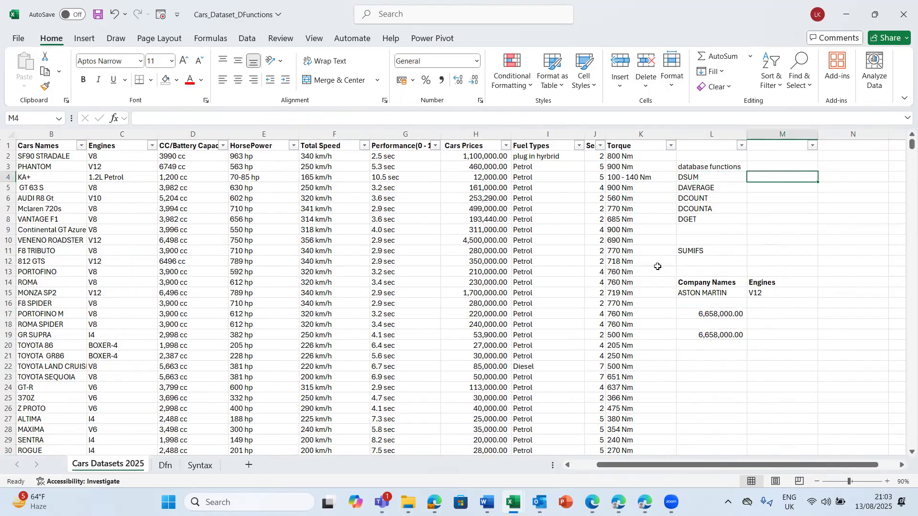
Edit the DSUM formula in L17 so its database range becomes the absolute reference $A$1:$K$1219.
click(711, 311)
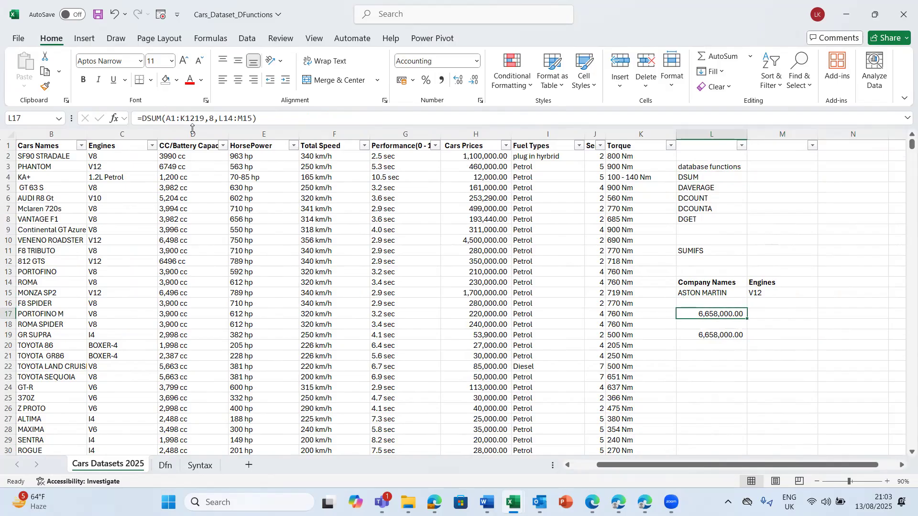
click(169, 118)
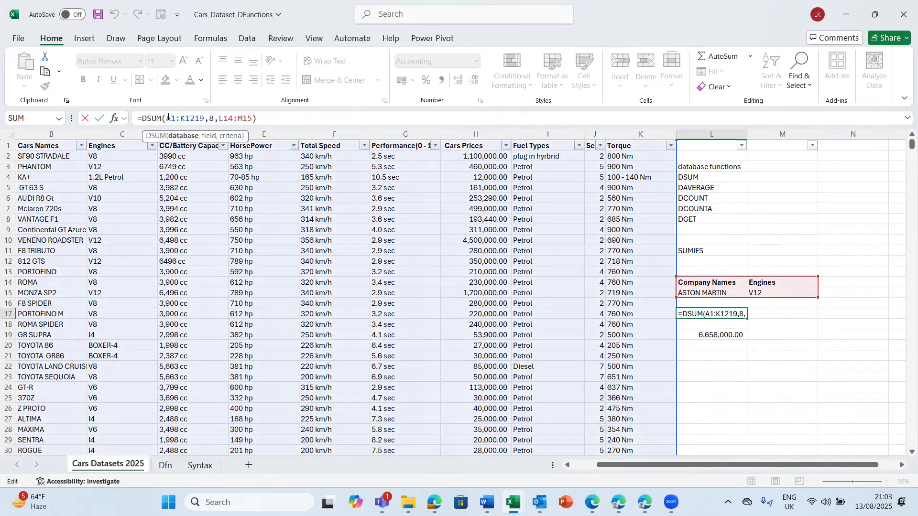
text($A)
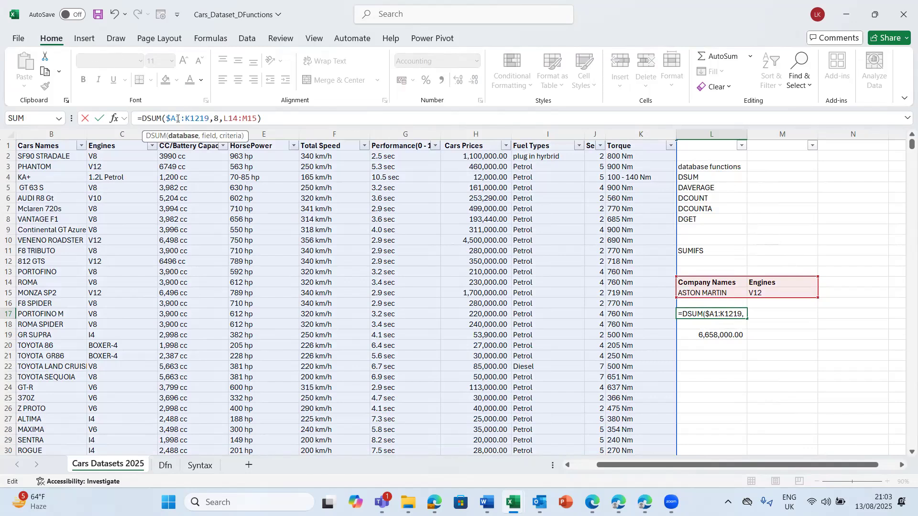
text($)
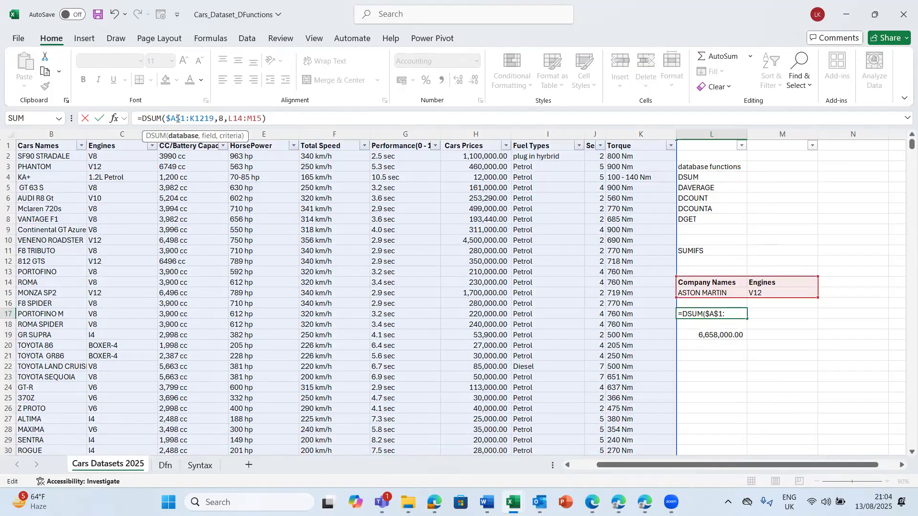
click(192, 117)
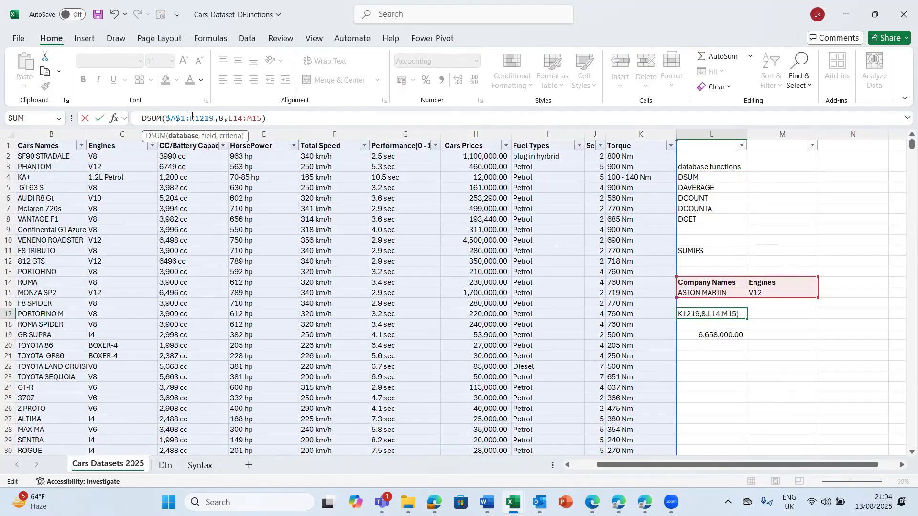
text($)
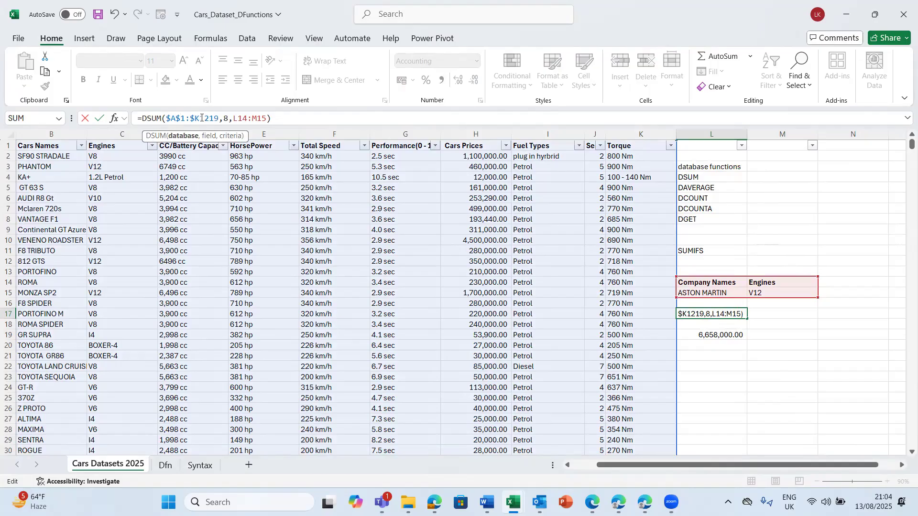
click(201, 117)
text($)
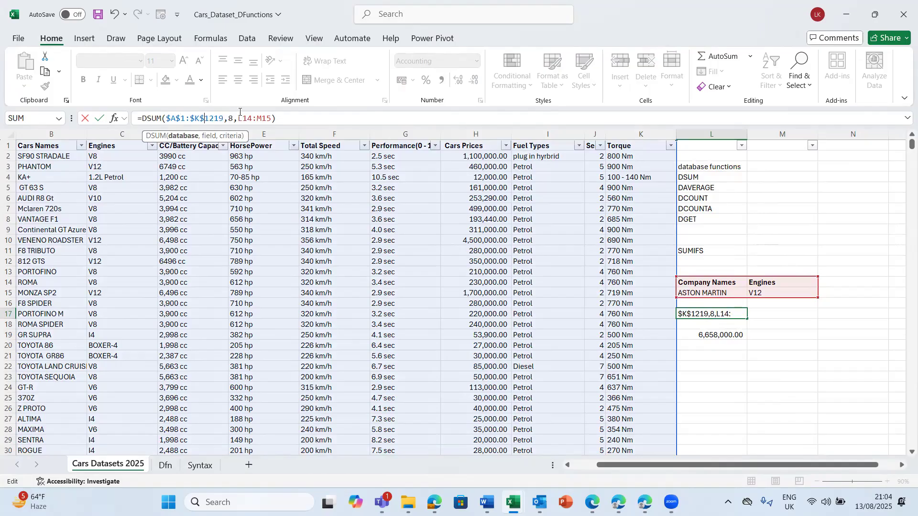
Make the criteria range of the L17 DSUM formula absolute as $L$14:$M$15 and commit the formula.
click(238, 118)
text($L$)
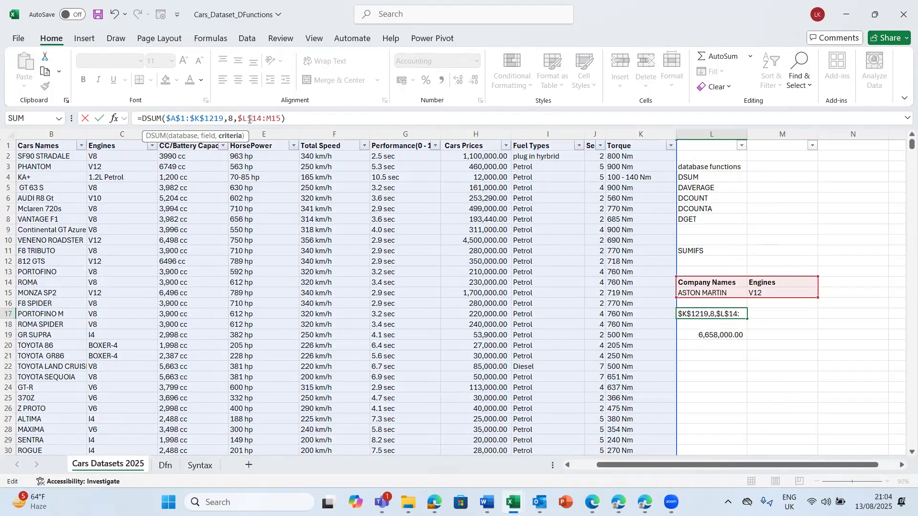
click(249, 119)
text($)
click(266, 119)
text($A)
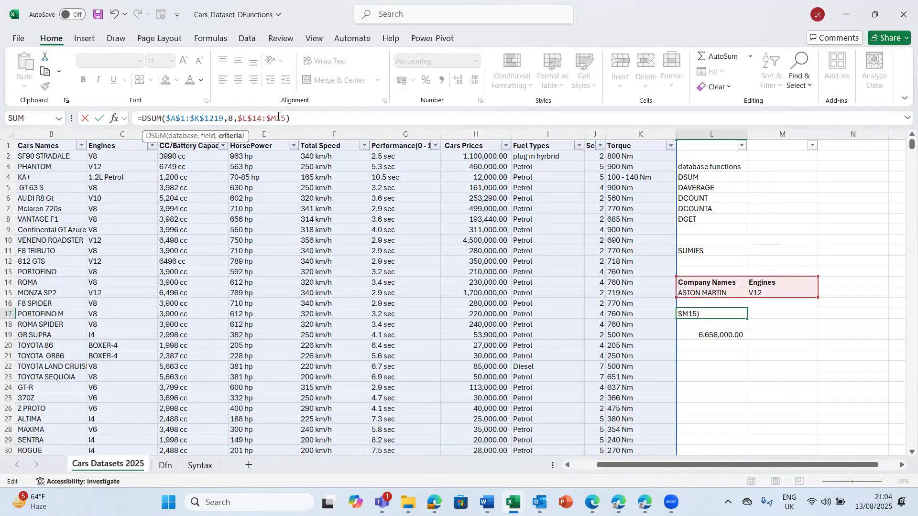
text($)
key(Return)
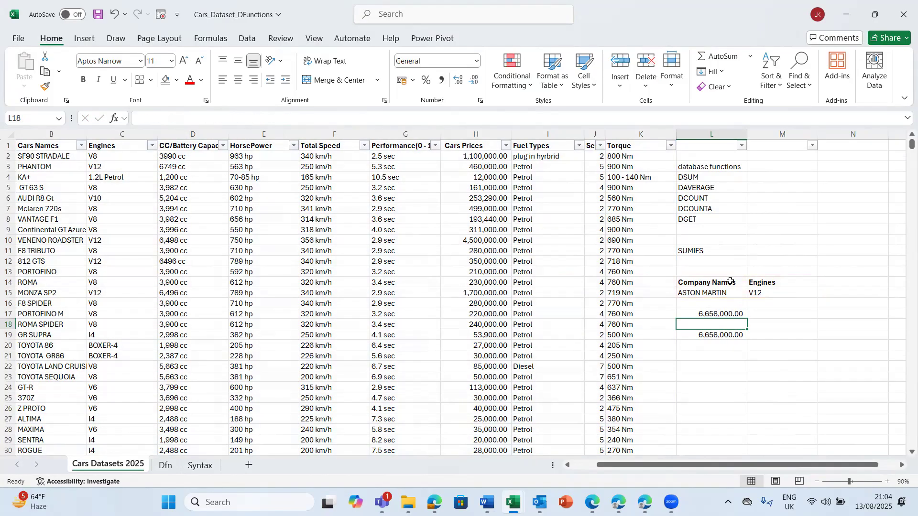
Copy the DSUM formula from L17 into M4:M7, beside the DSUM to DCOUNTA labels.
click(700, 314)
key(ctrl+c)
click(755, 180)
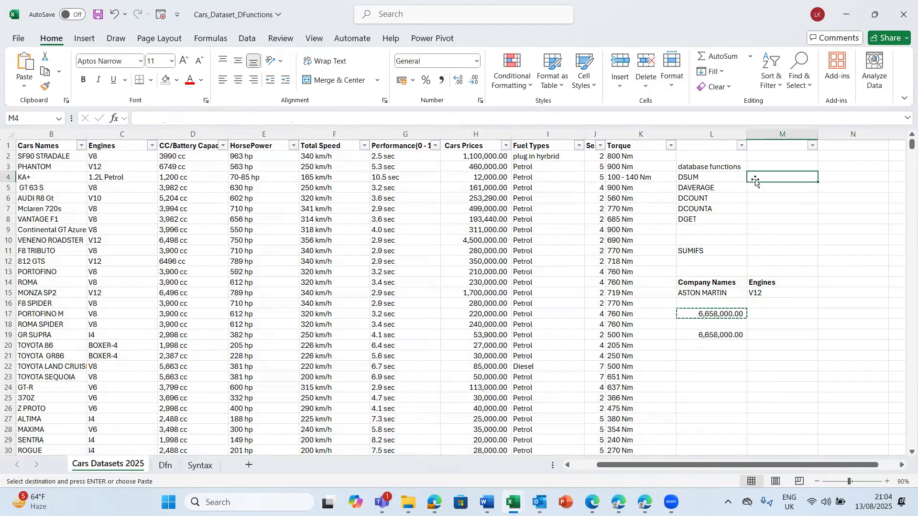
key(shift+Down)
key(shift+Down)
key(shift+Down)
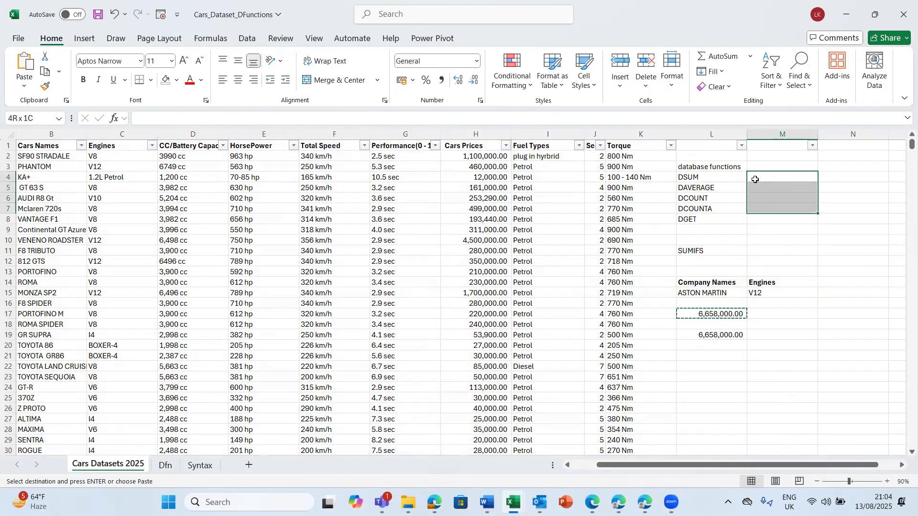
key(ctrl+v)
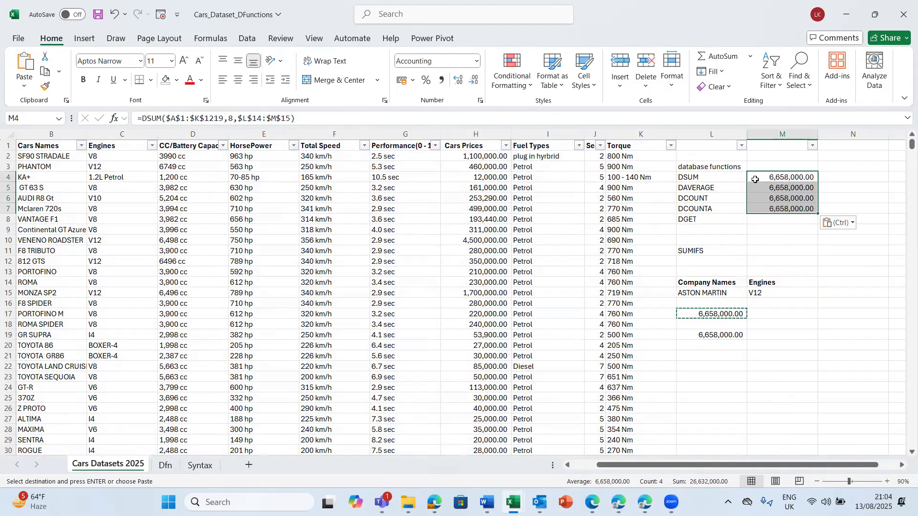
click(782, 178)
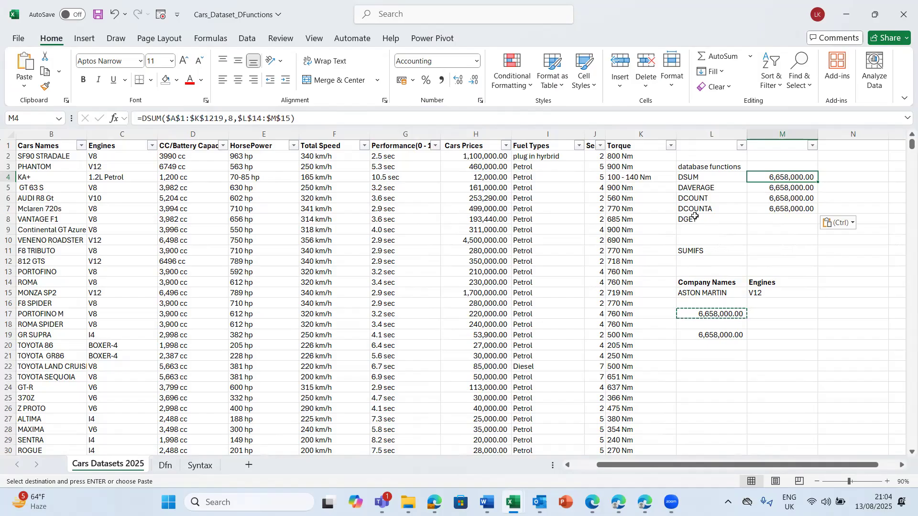
Change the function in M5's copied formula from DSUM to DAVERAGE, keeping the same database, field and criteria arguments.
click(778, 191)
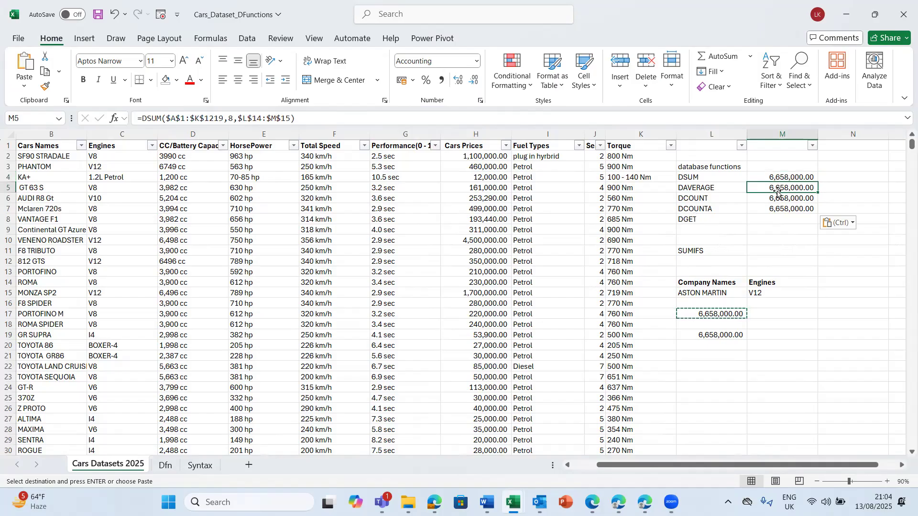
click(163, 119)
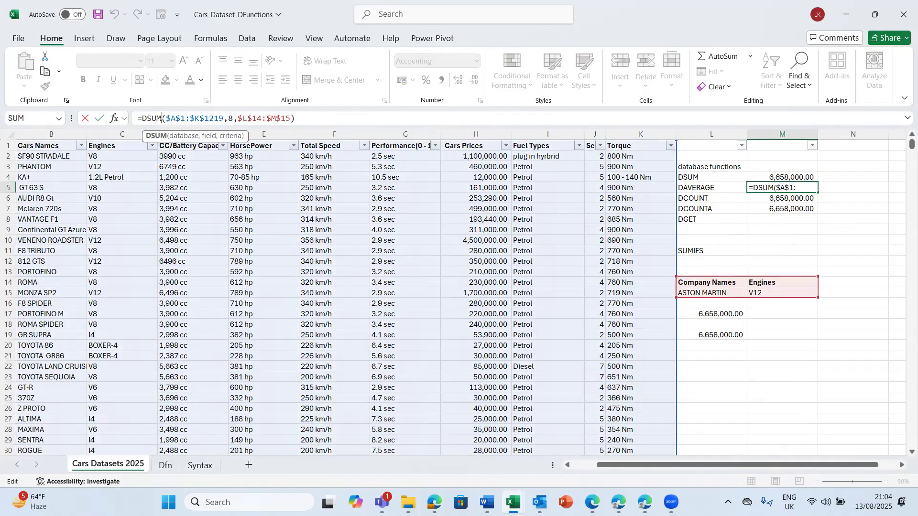
key(BackSpace)
key(BackSpace)
key(BackSpace)
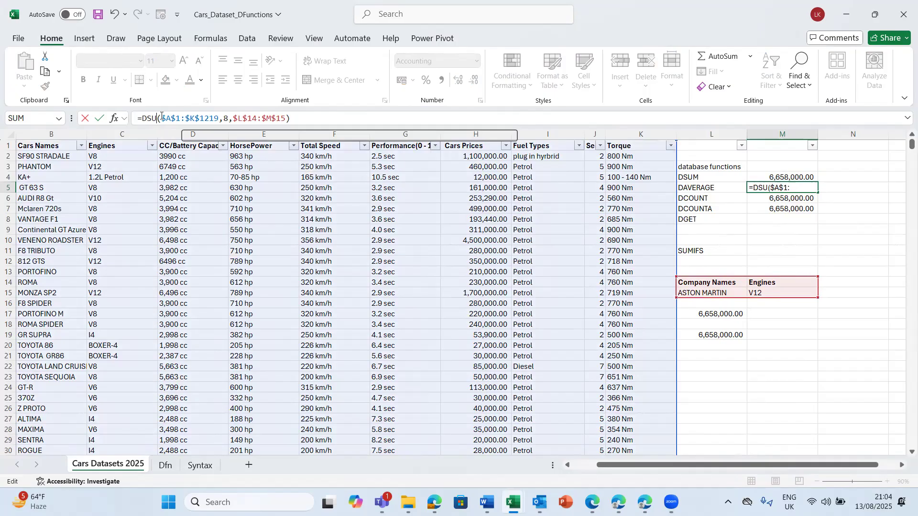
text(av)
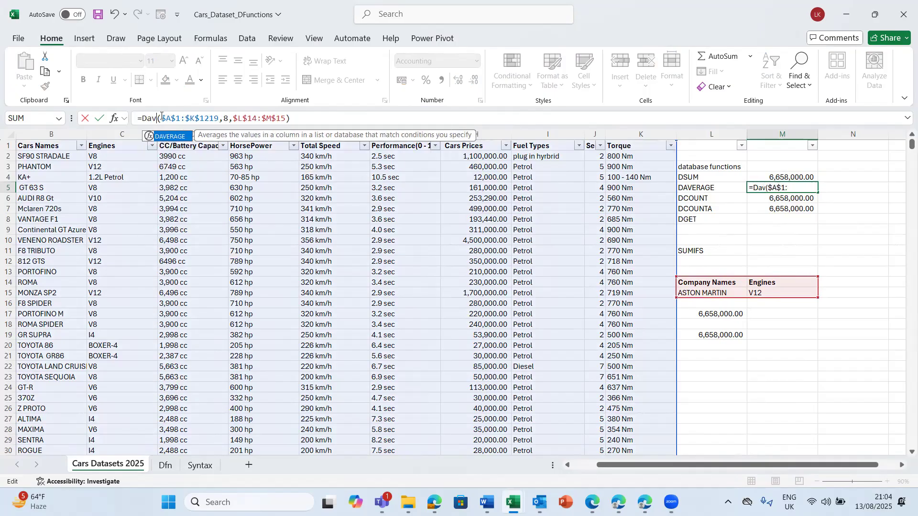
key(Tab)
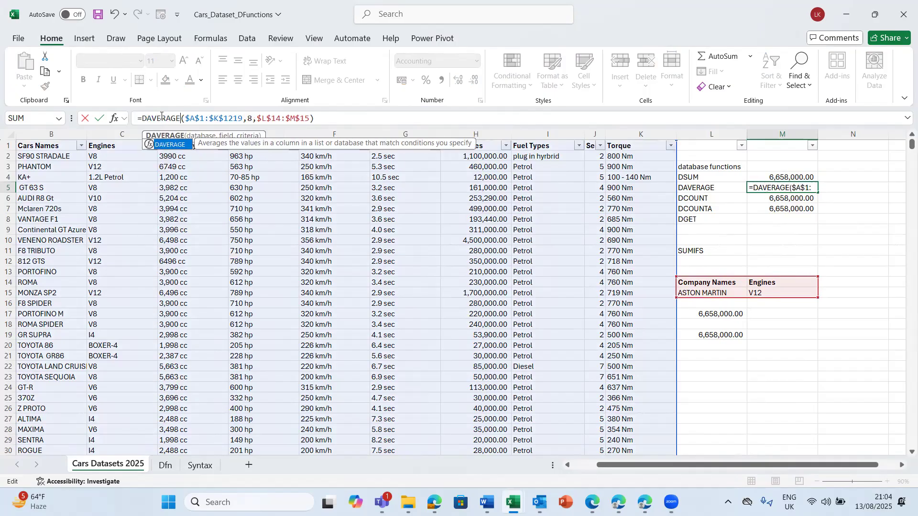
key(Return)
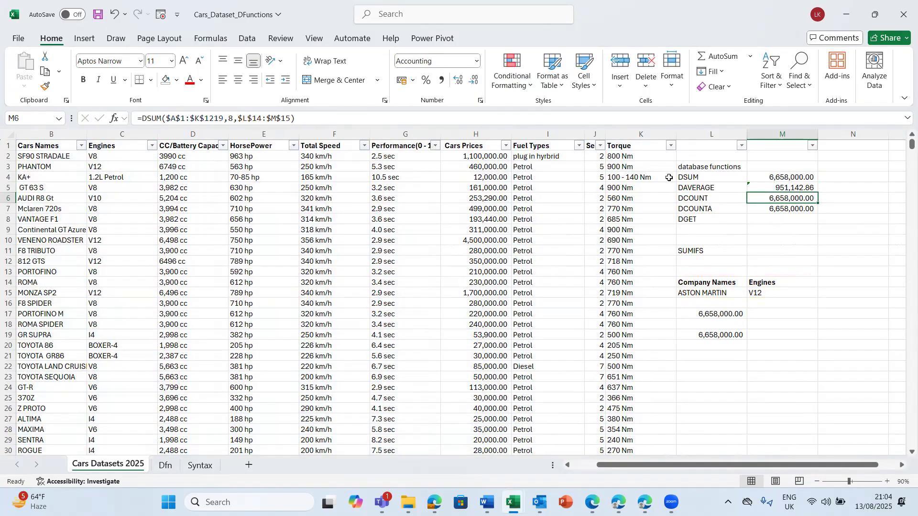
click(799, 186)
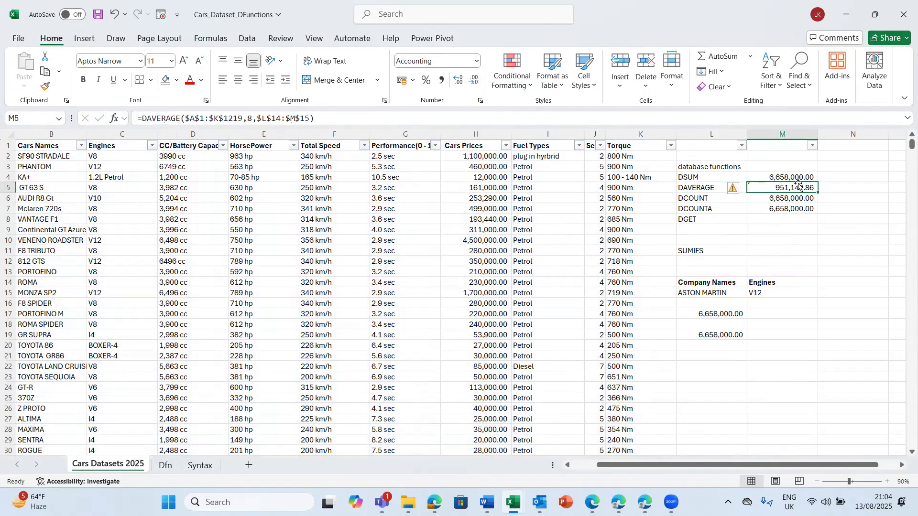
Replace DSUM with DCOUNT in M6's formula, keeping its database, field and criteria arguments.
click(782, 197)
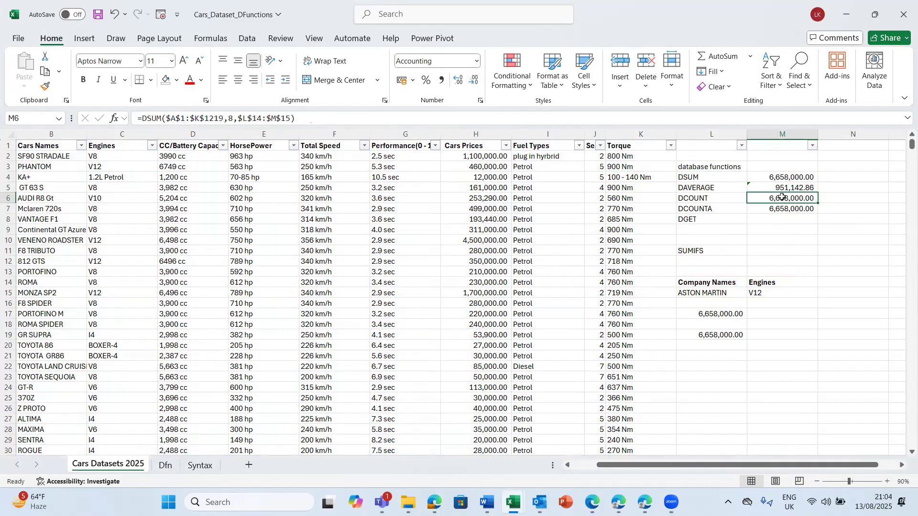
click(163, 119)
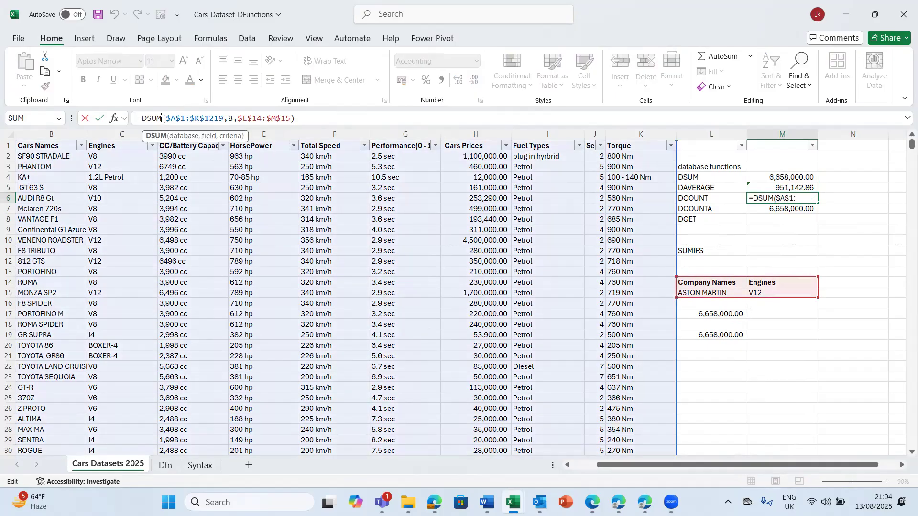
key(BackSpace)
key(BackSpace)
key(BackSpace)
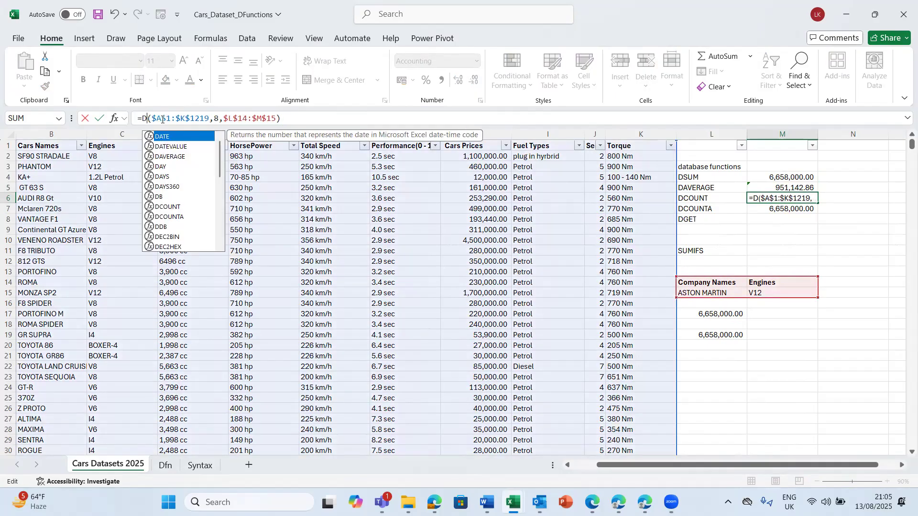
text(cou)
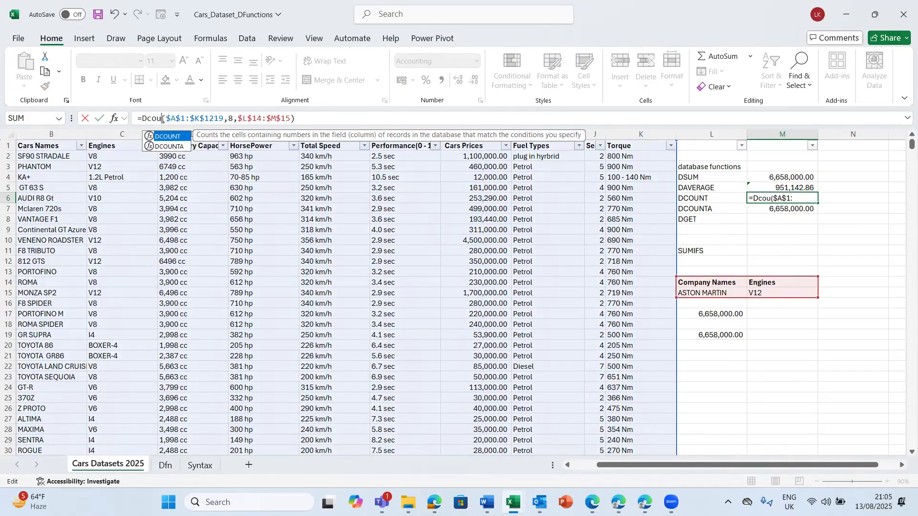
key(Tab)
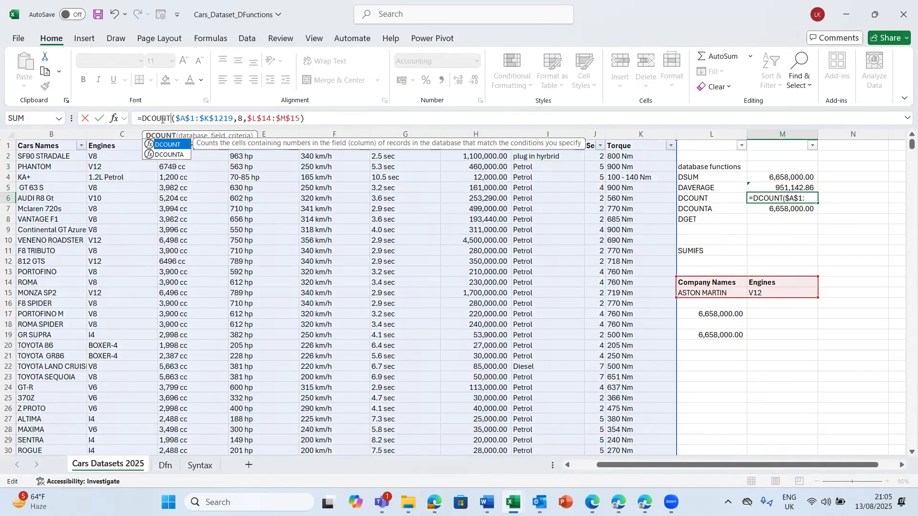
key(Return)
key(Return)
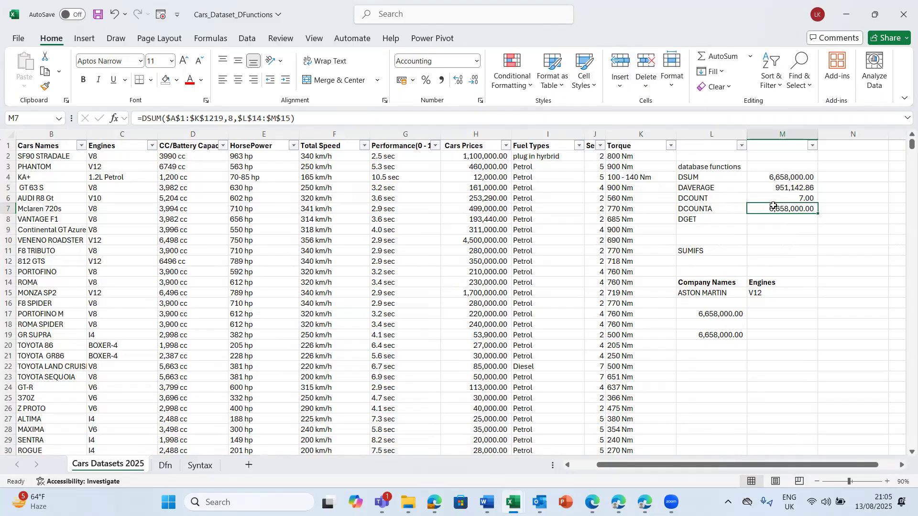
Replace DSUM with DCOUNTA in M7's formula, keeping its database, field and criteria arguments.
click(163, 117)
key(BackSpace)
key(BackSpace)
key(BackSpace)
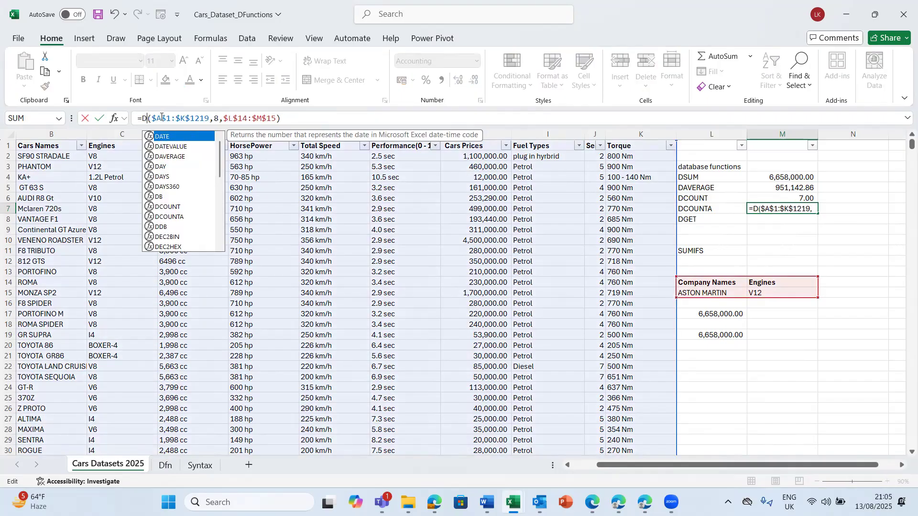
text(coun)
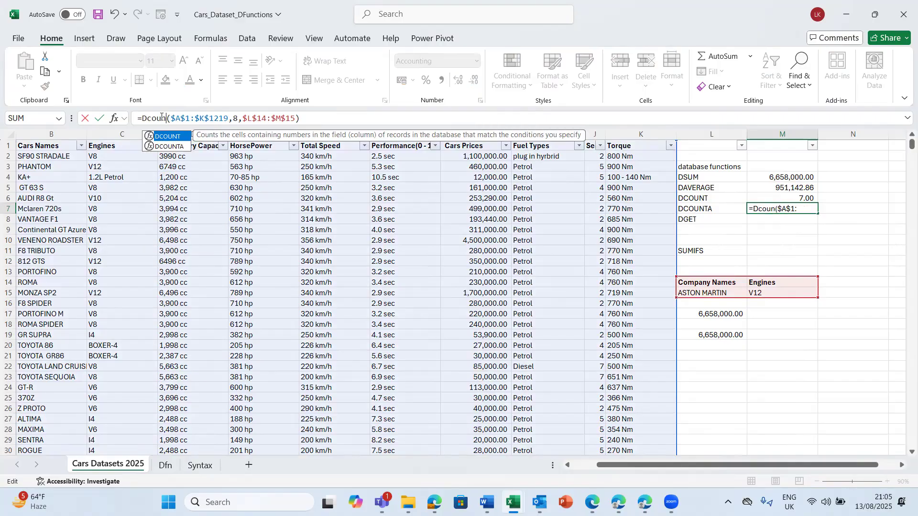
key(Down)
key(Tab)
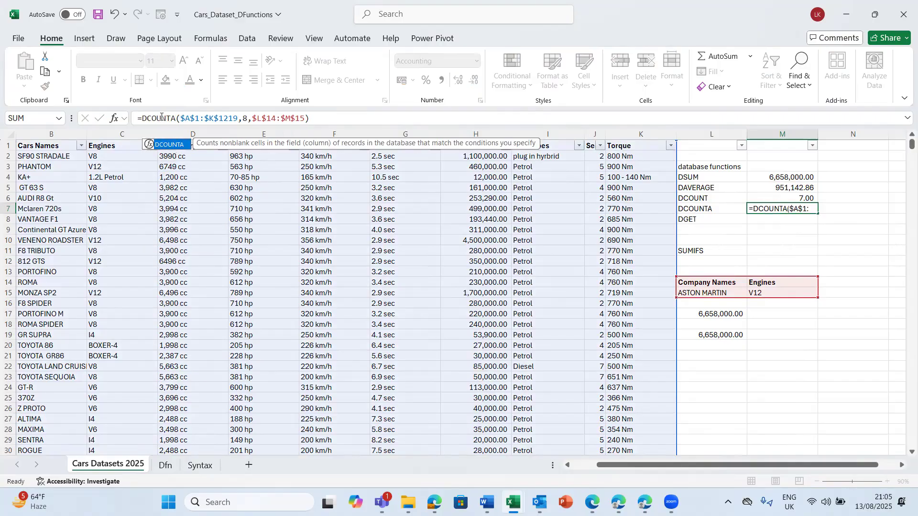
key(Return)
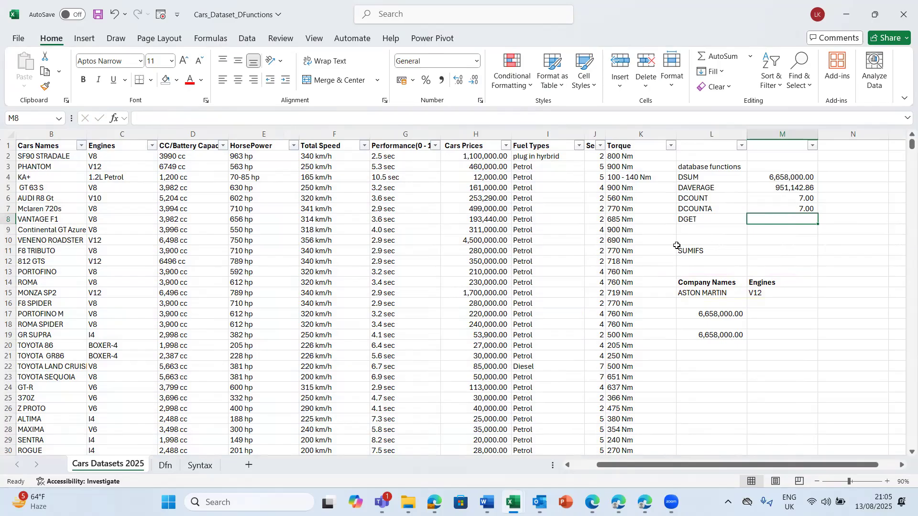
click(697, 221)
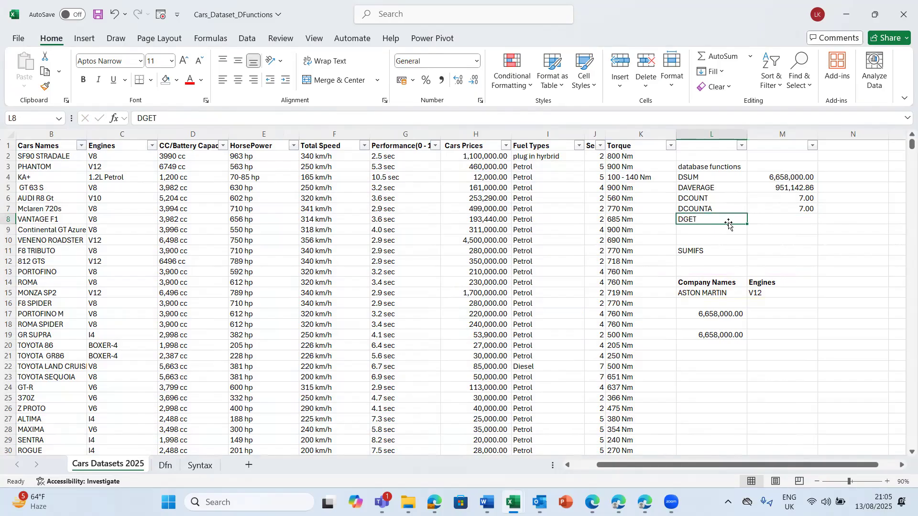
click(773, 229)
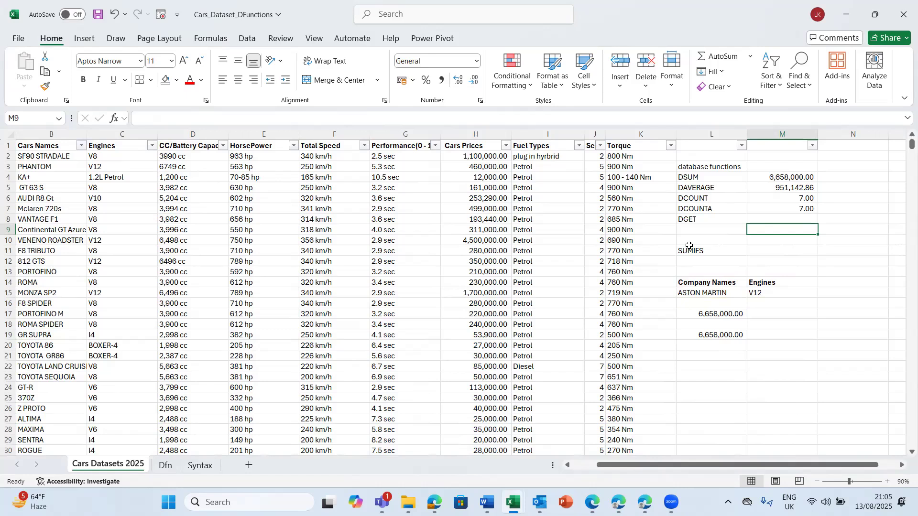
click(737, 293)
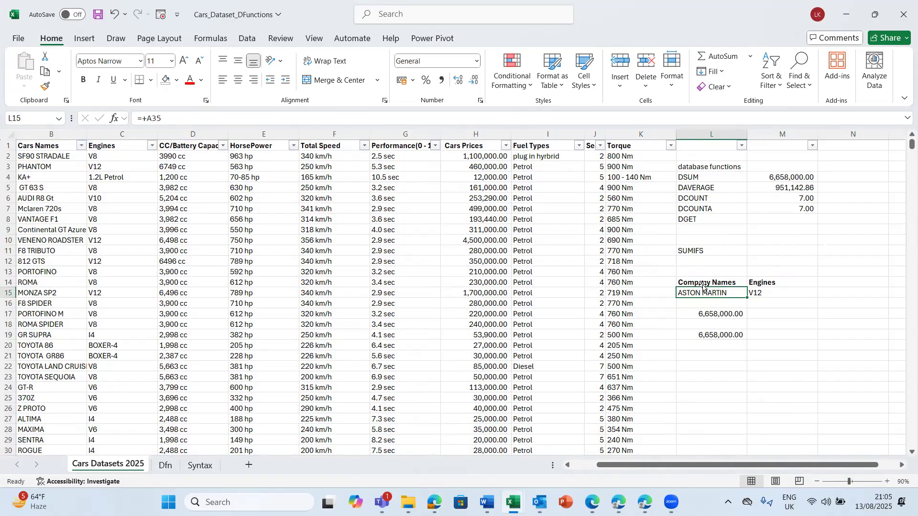
Replace the field number in L17's DSUM formula with the quoted header "Cars Prices" and check the committed formula.
click(705, 316)
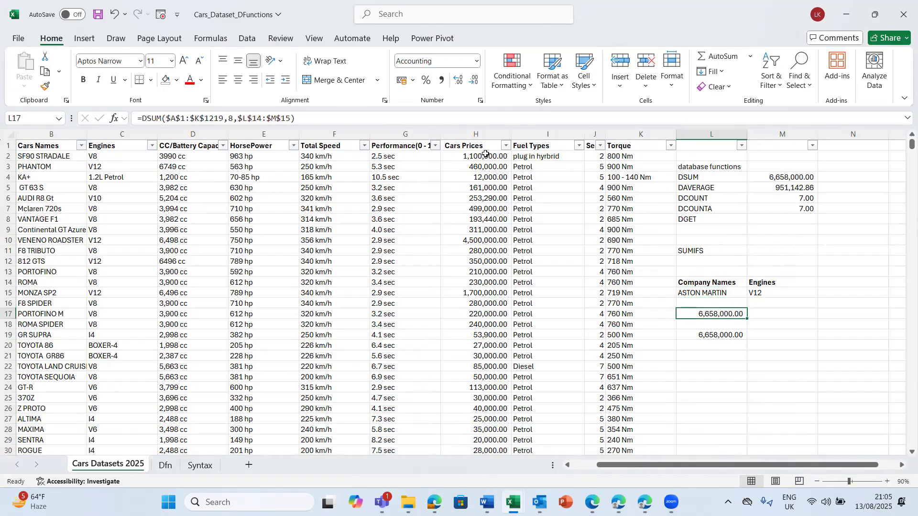
click(232, 121)
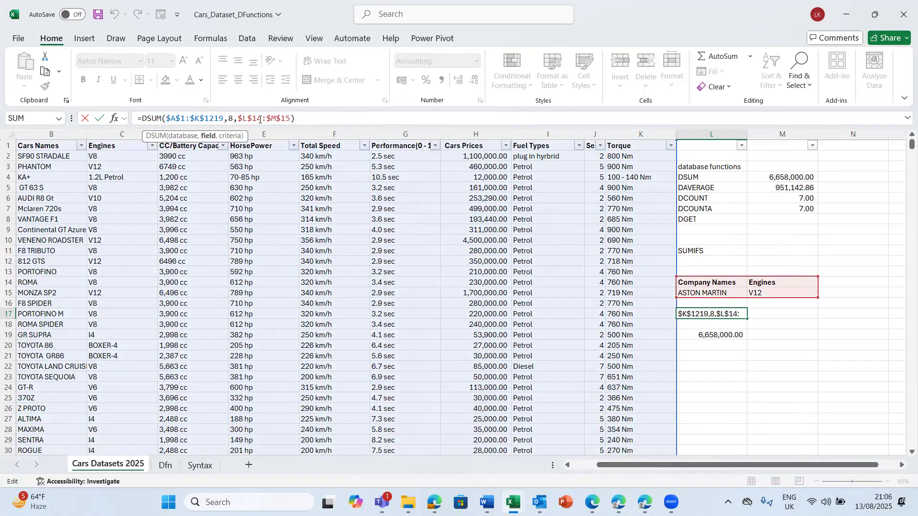
key(BackSpace)
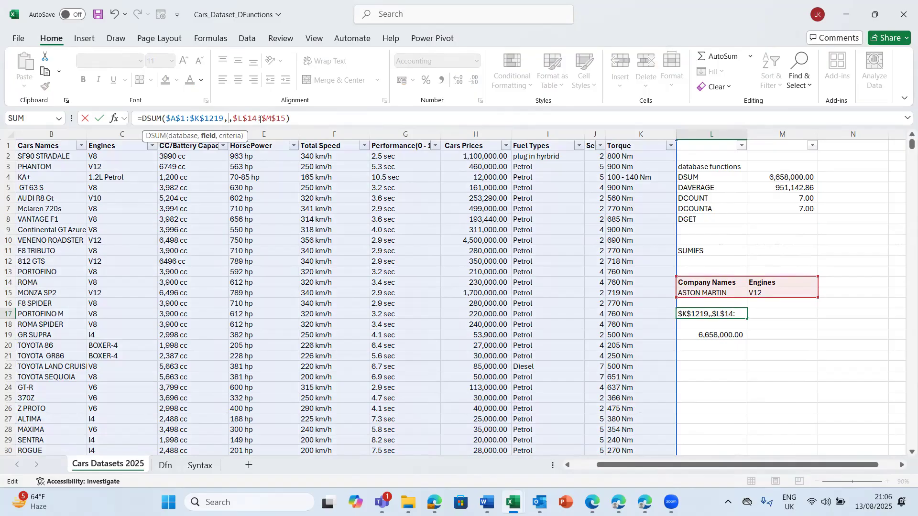
text(")
text(Cars)
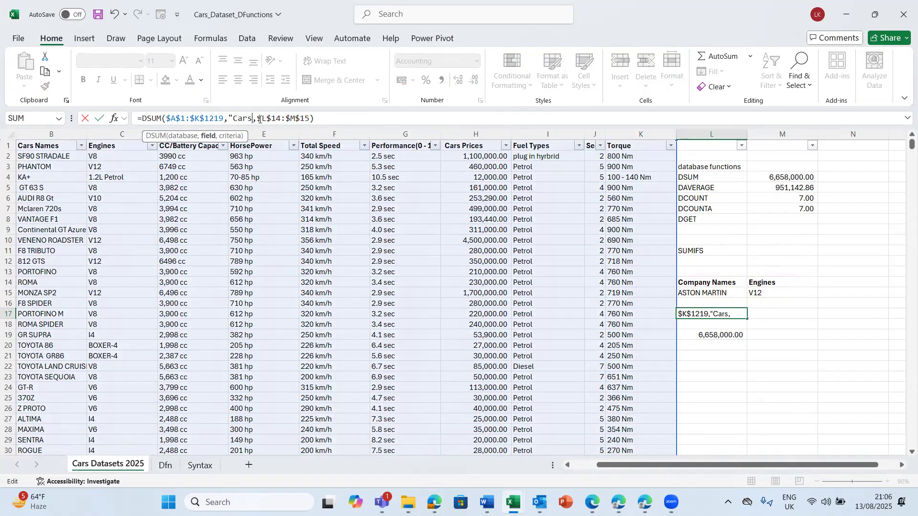
text( Prices)
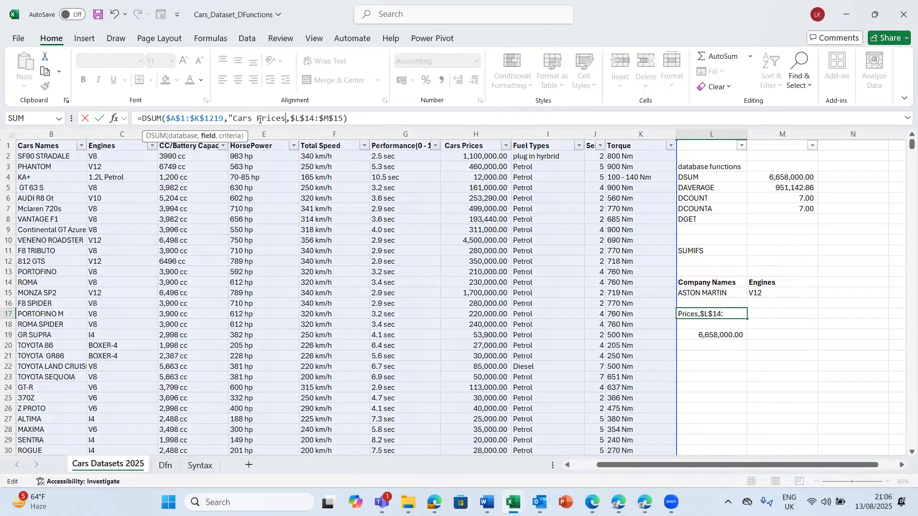
text(")
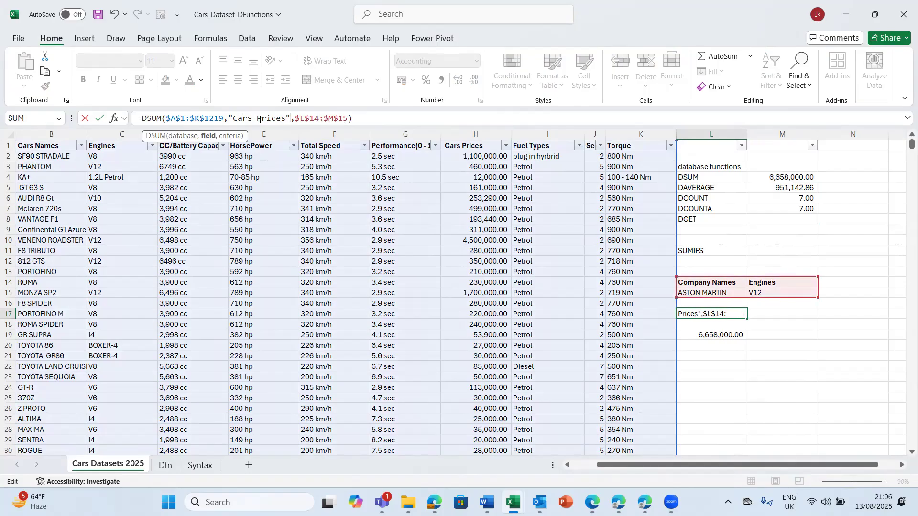
key(Return)
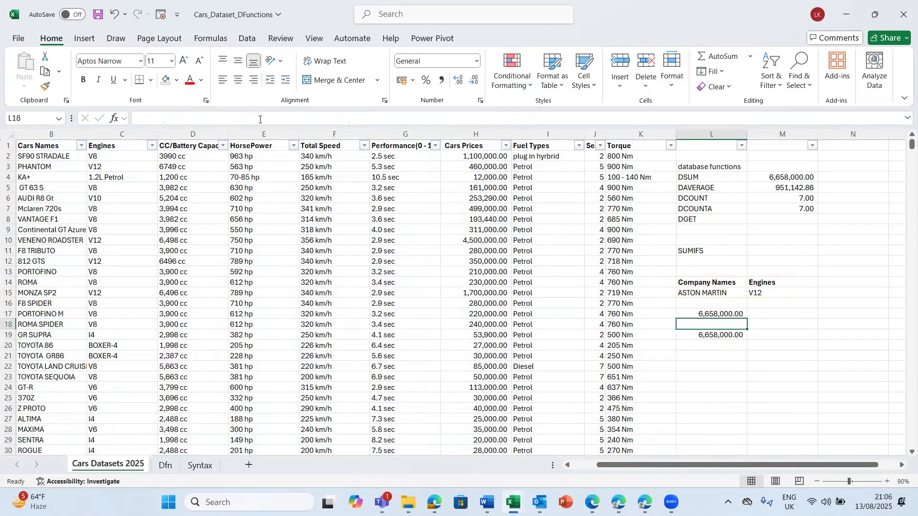
click(714, 312)
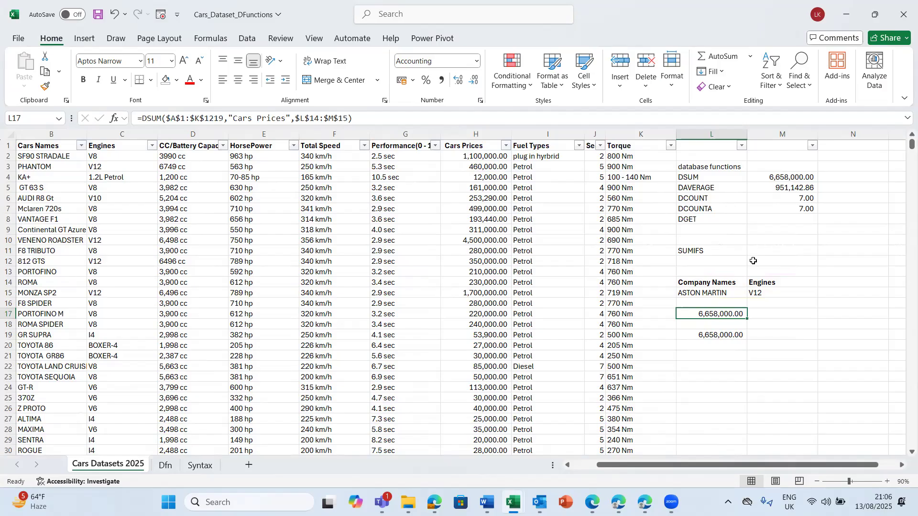
Turn off the filter on the dataset's header row and look back across its columns to Company Names.
click(447, 226)
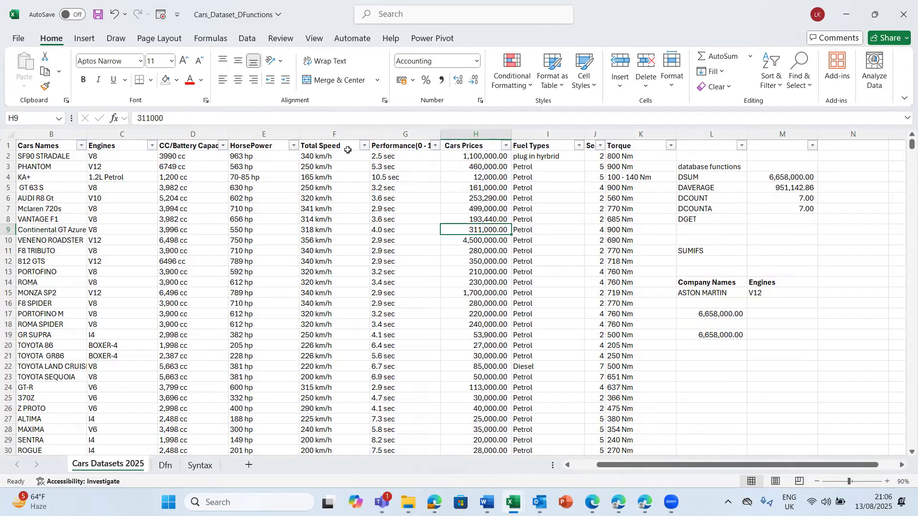
click(359, 163)
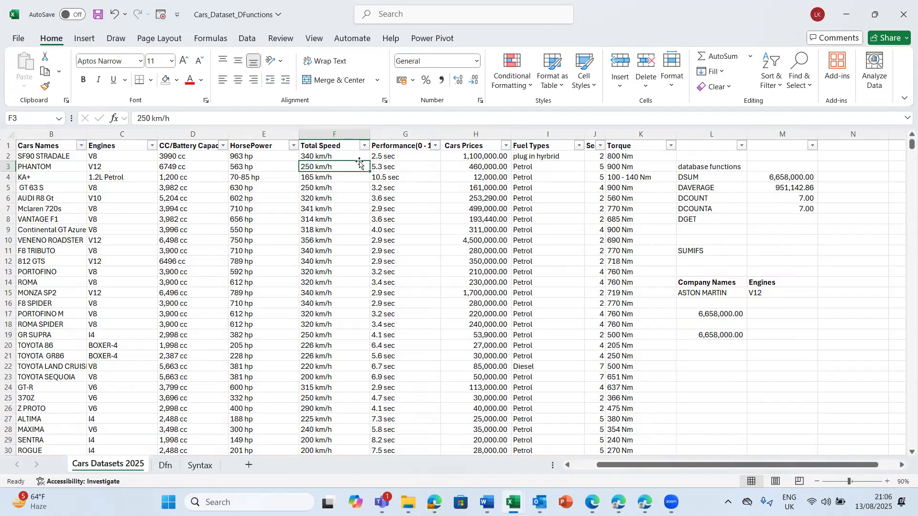
click(443, 188)
key(Left)
key(Left)
key(Left)
key(Left)
key(Left)
key(Left)
key(Left)
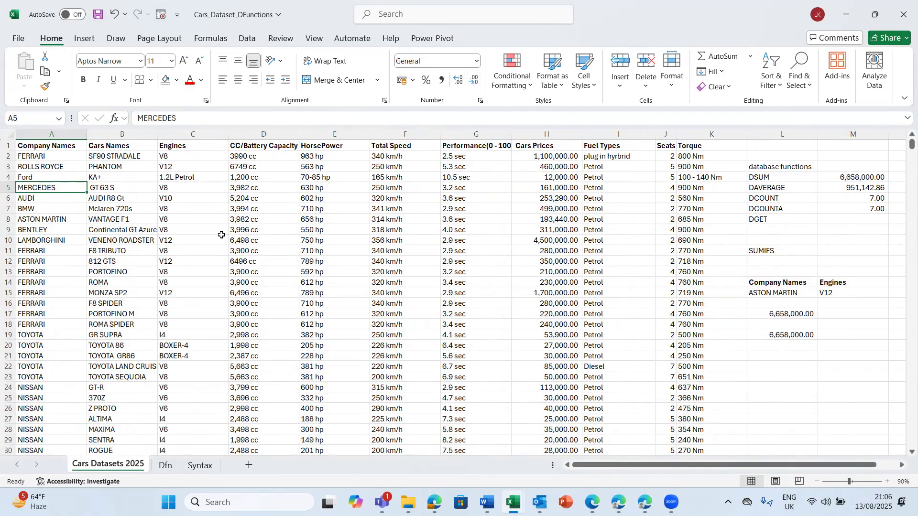
click(311, 254)
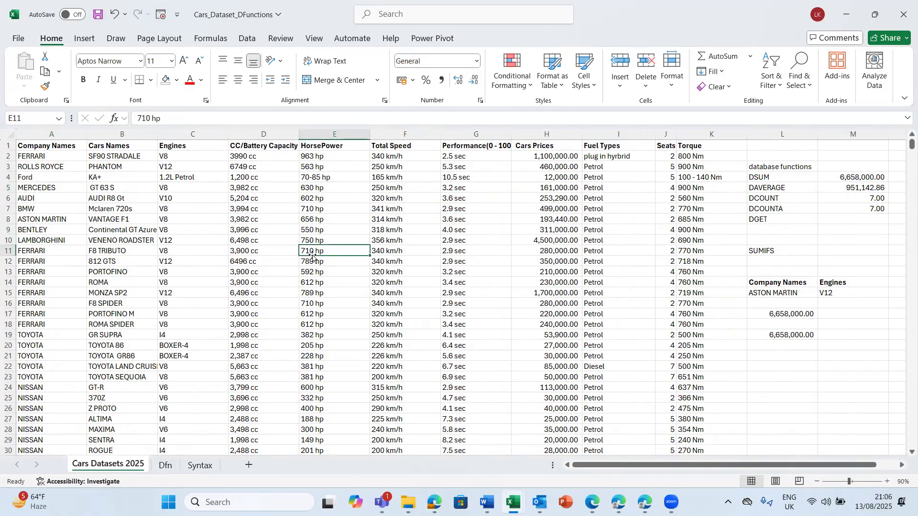
click(474, 353)
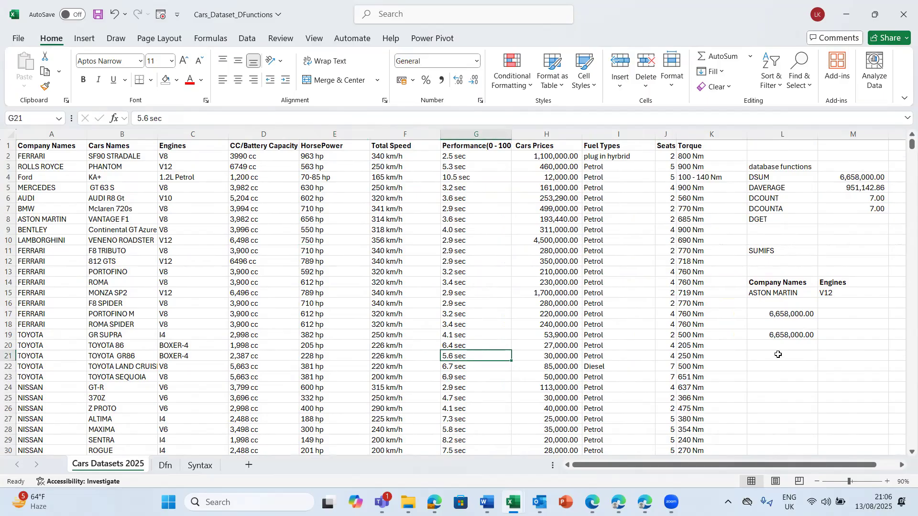
Label the DSUM and DAVERAGE results with their equivalents, entering SUMIFS in N4 and AVERAGE IFS in N5.
click(819, 353)
key(Right)
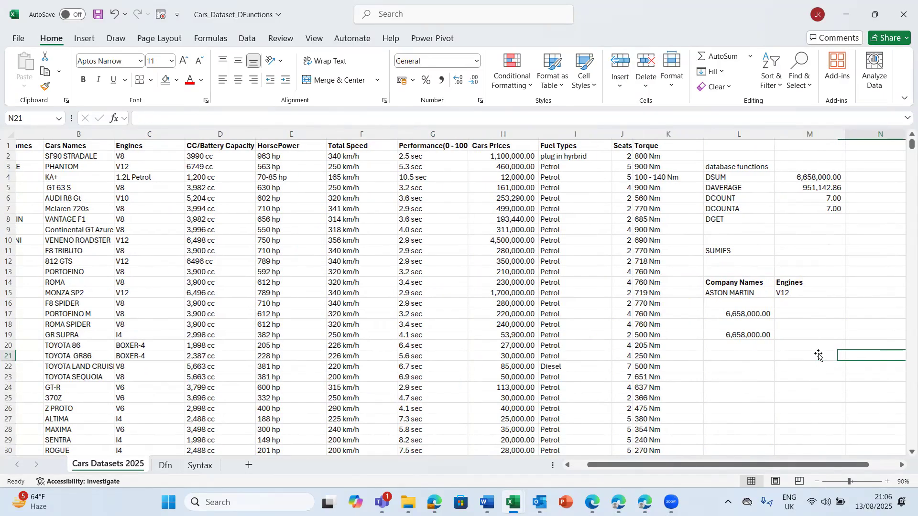
scroll(818, 355, right, 1)
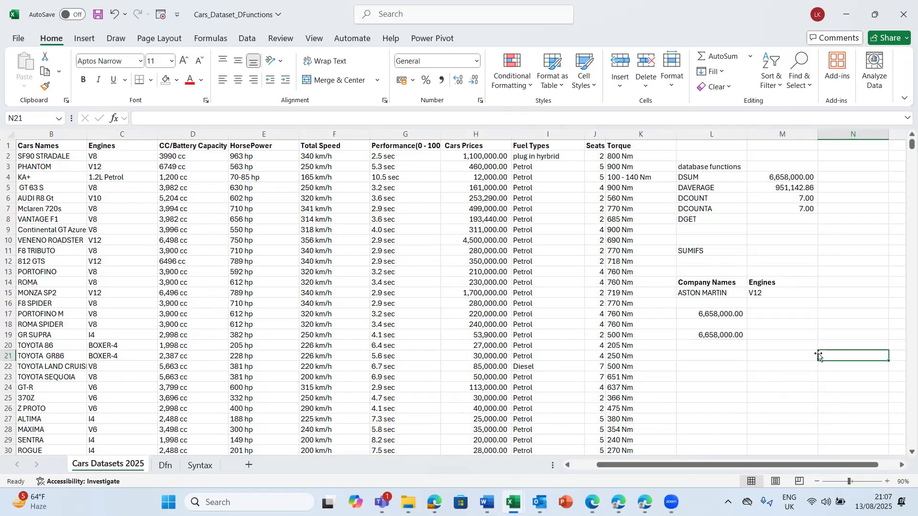
click(832, 176)
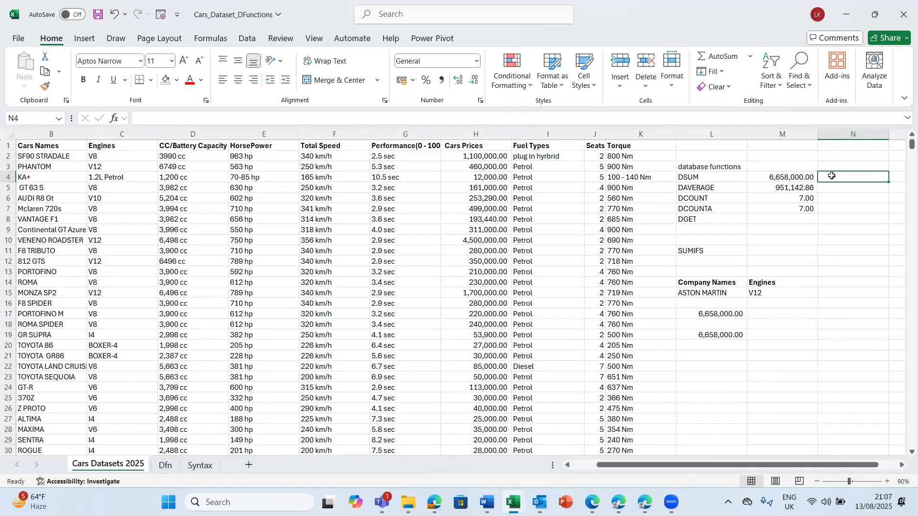
text(SU)
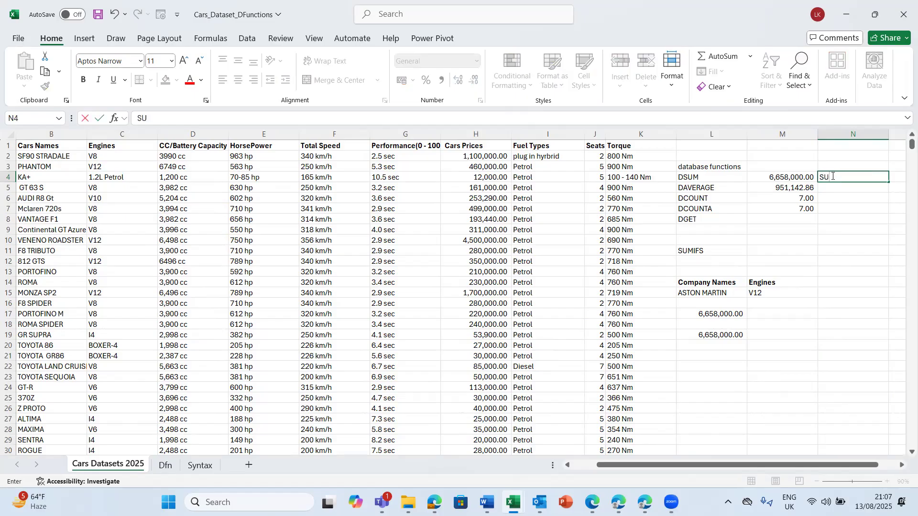
text(MIFS)
key(Return)
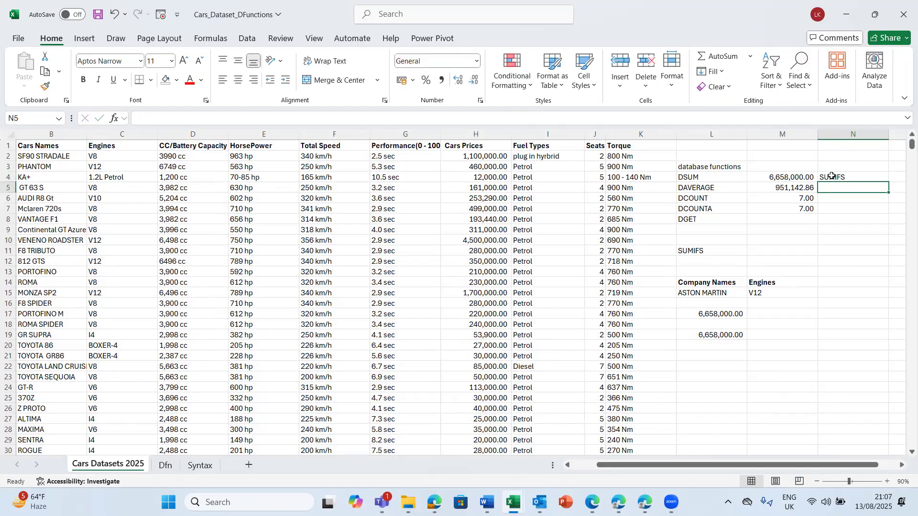
text(AV)
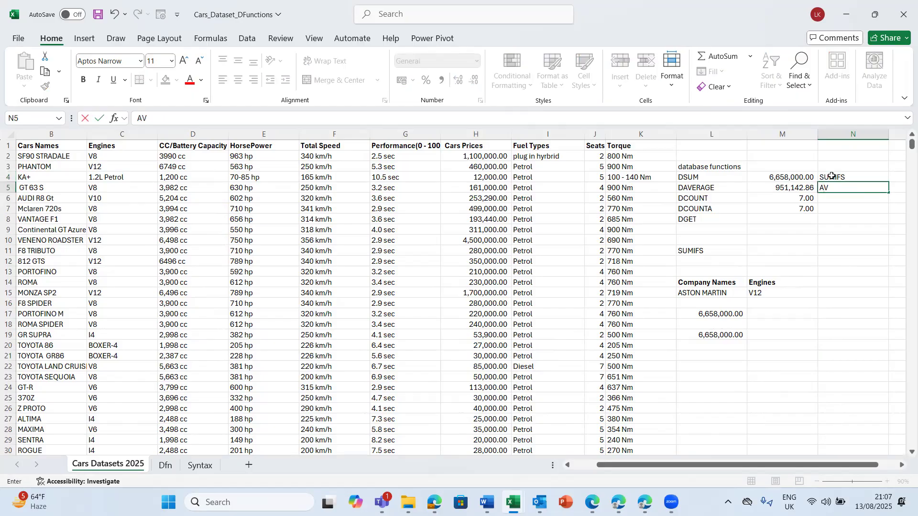
text(ERAGE IFS)
key(Return)
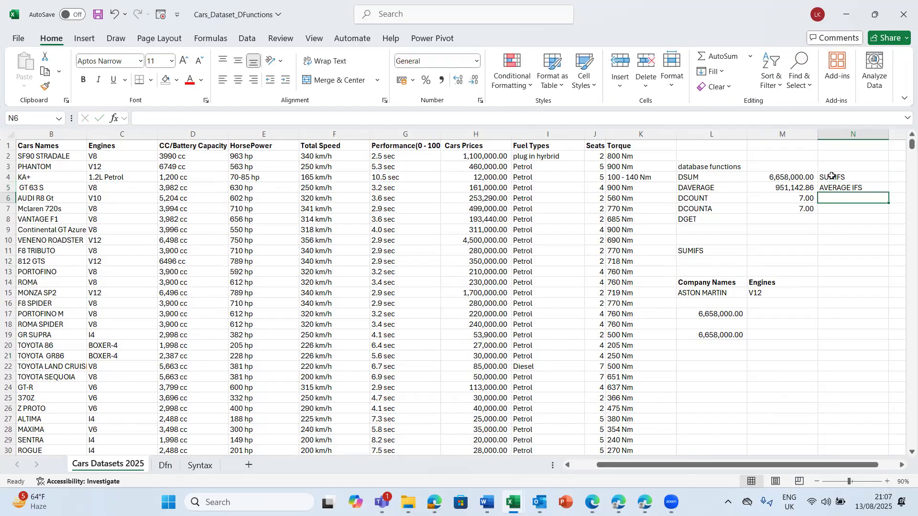
Enter COUNTIFS in N6 and COUNTAIFS in N7 as equivalents beside the DCOUNT and DCOUNTA results.
text(COUNT)
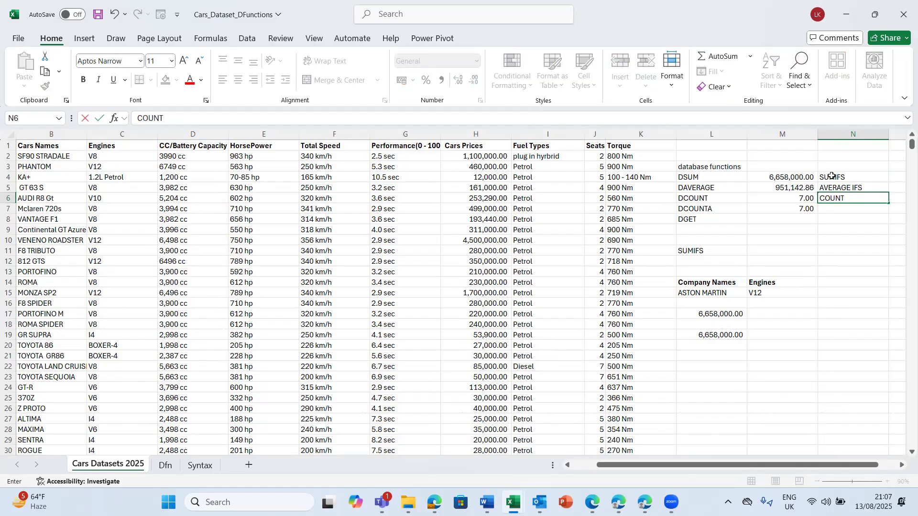
text(IFS)
key(Return)
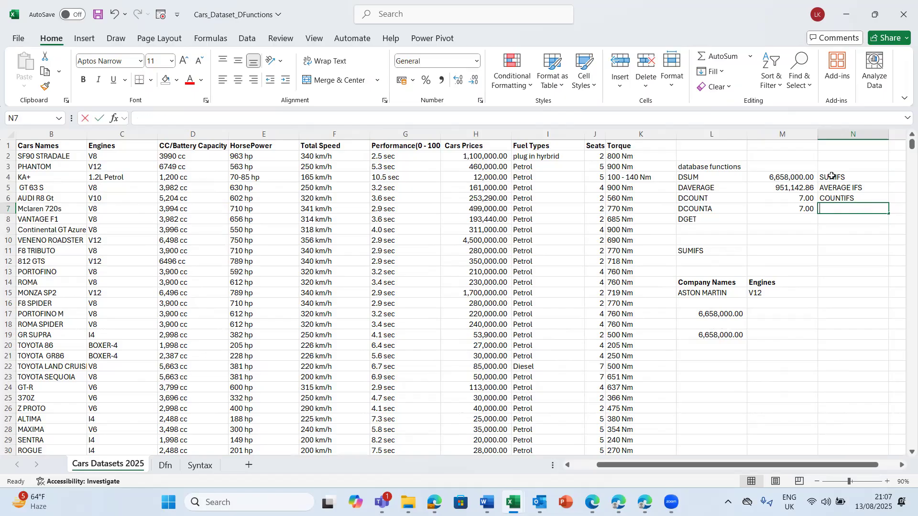
text(COUNTA)
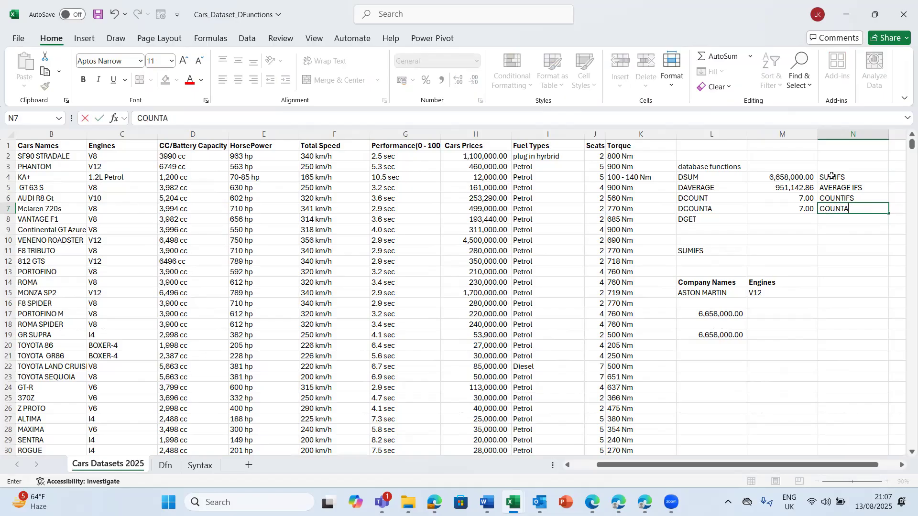
text(IFS)
click(670, 259)
click(399, 259)
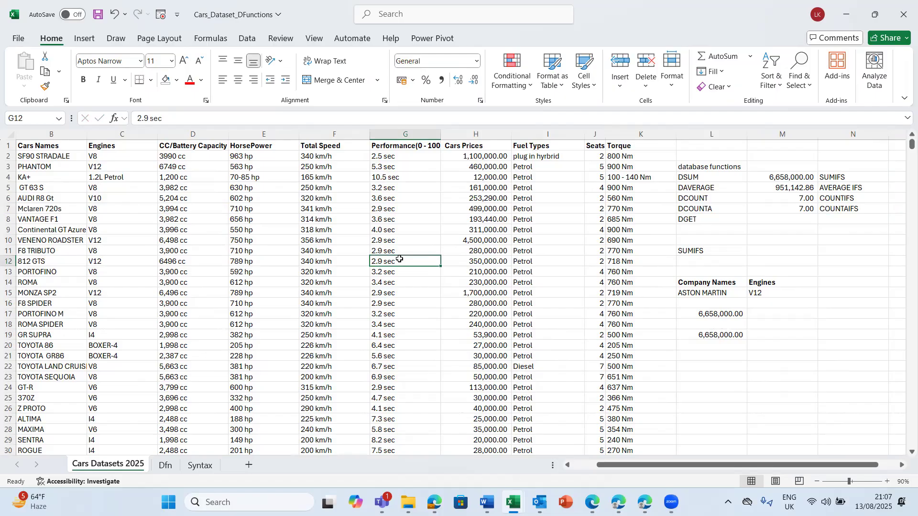